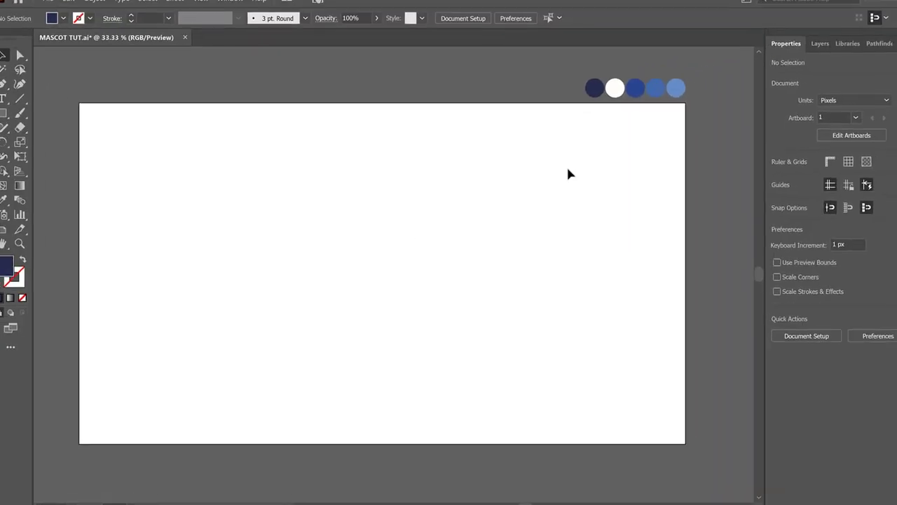
- Show and lock the Sketch logo layer, then view the sketch at 100%
left_click(768, 70)
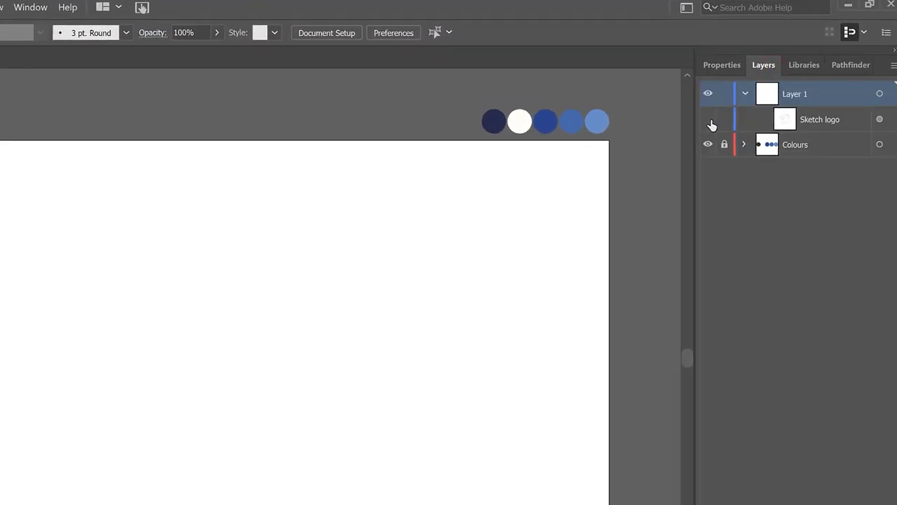
left_click(709, 120)
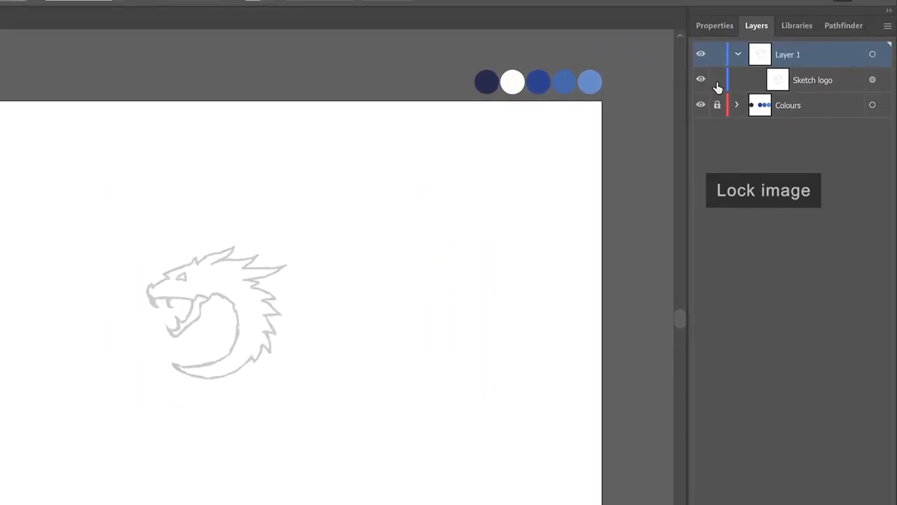
left_click(717, 80)
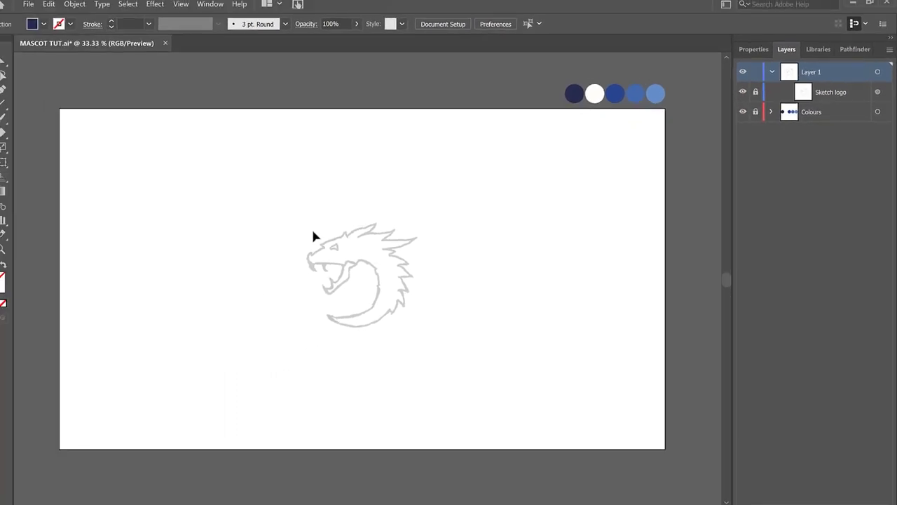
key("ctrl+1")
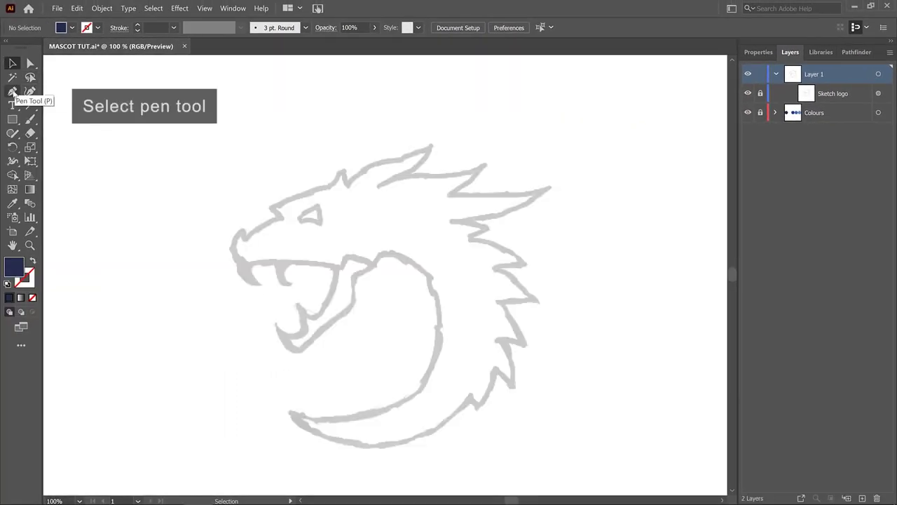
- Start a stroke-only, unfilled Pen path at the dragon's tail tip
left_click(12, 91)
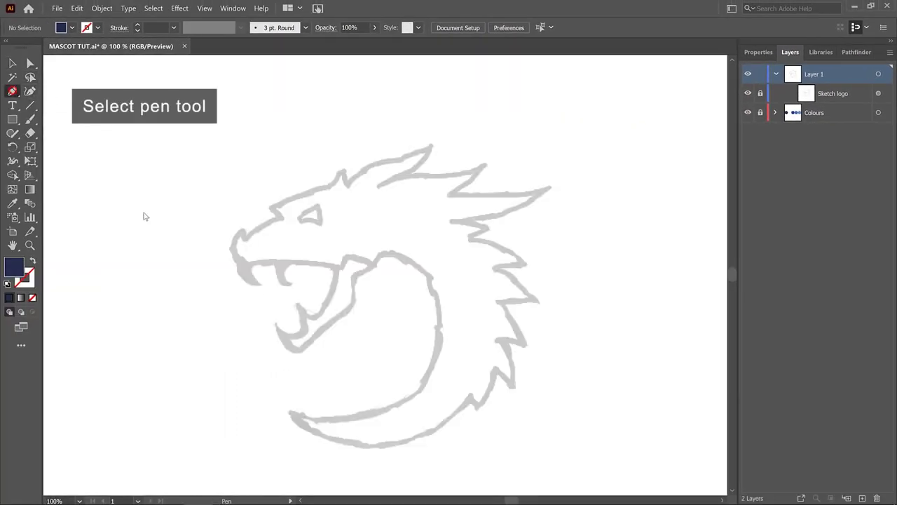
left_click(288, 414)
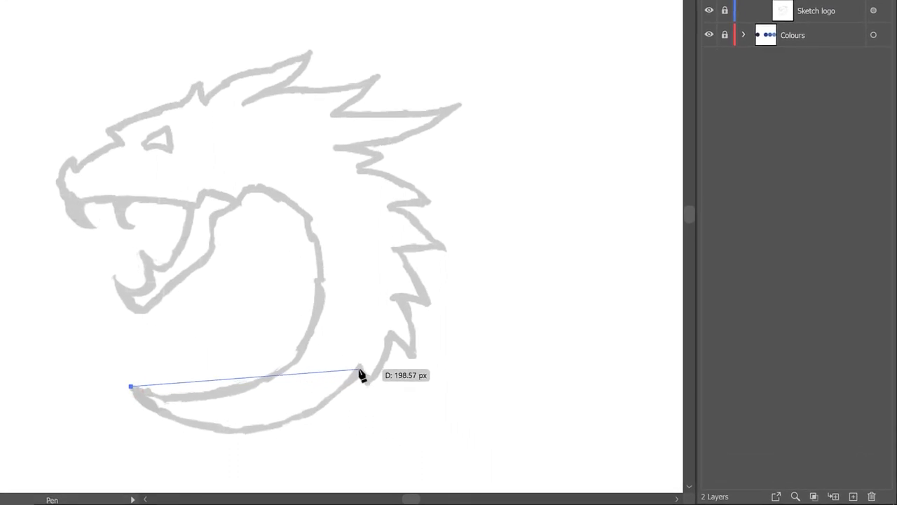
left_click_drag(358, 369, 478, 242)
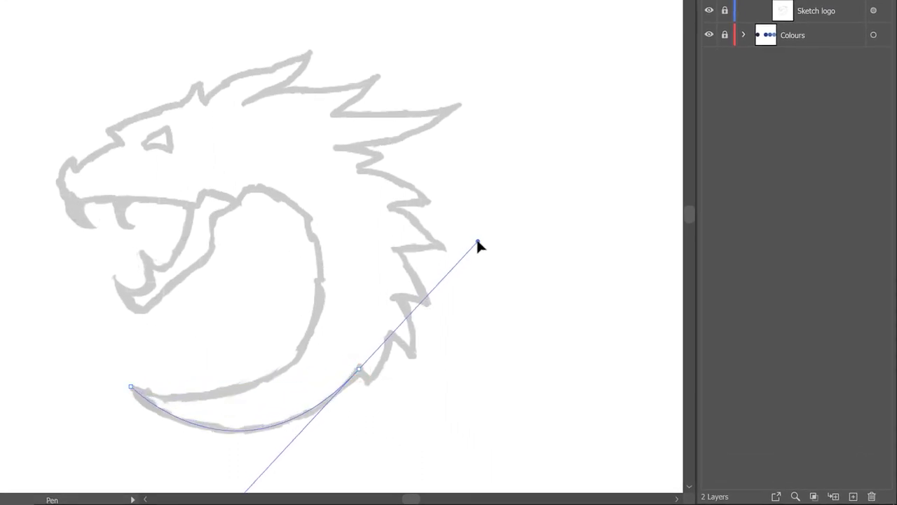
left_click(359, 369, "alt")
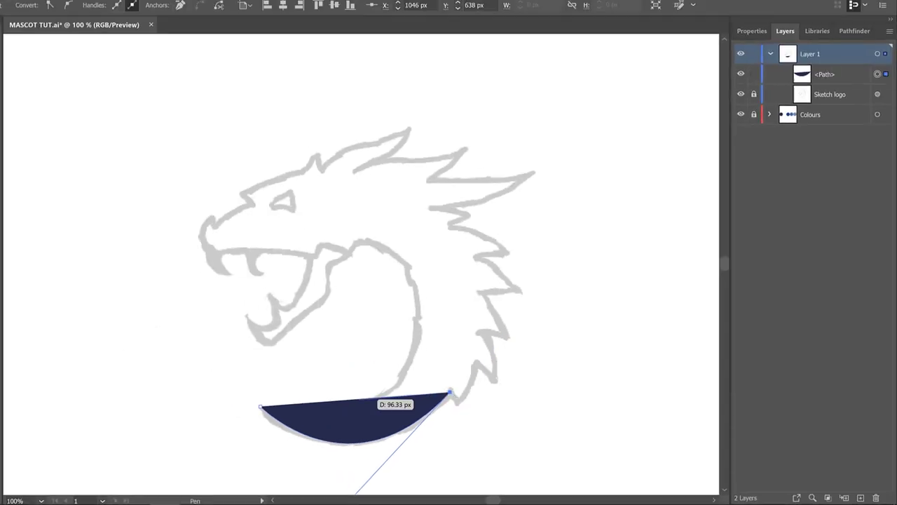
left_click(32, 262)
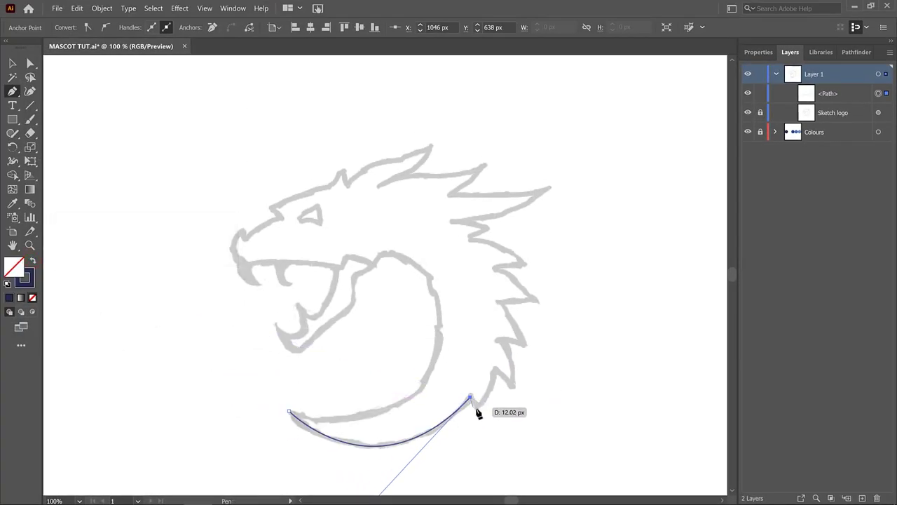
- Trace the outline up the spiky neck and along the back spikes
left_click_drag(476, 408, 476, 426)
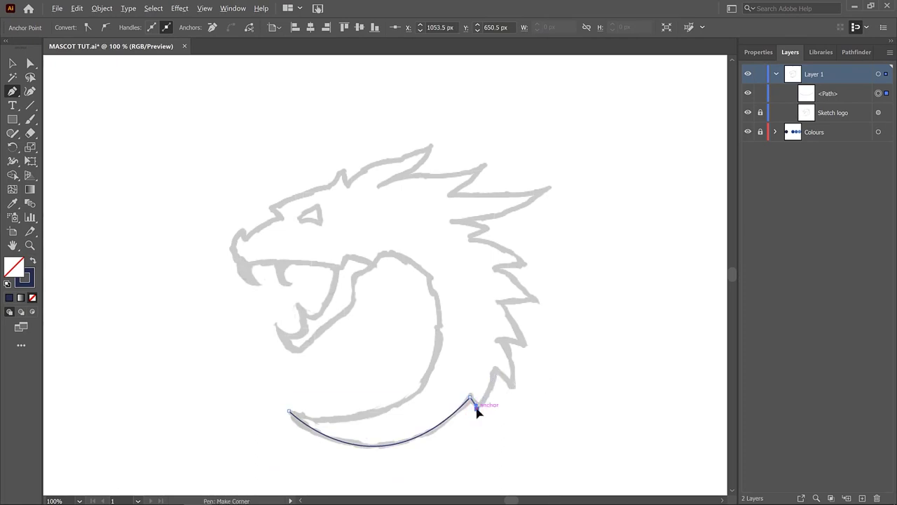
left_click(477, 409)
left_click(494, 370)
left_click(514, 388)
left_click(499, 340)
left_click_drag(498, 302, 482, 298)
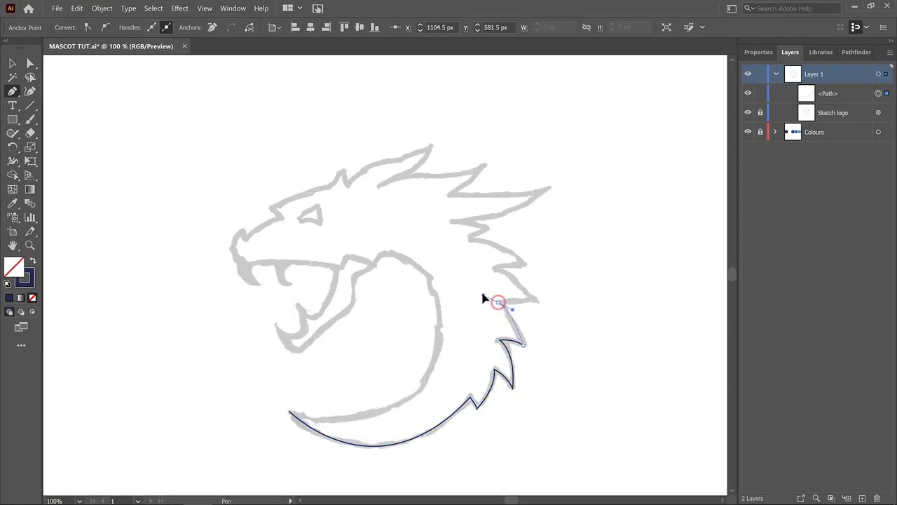
left_click(535, 301)
mouse_move(494, 267)
left_mouse_down()
mouse_move(420, 234)
mouse_move(455, 229)
left_mouse_up()
left_click(523, 264)
left_click(484, 227)
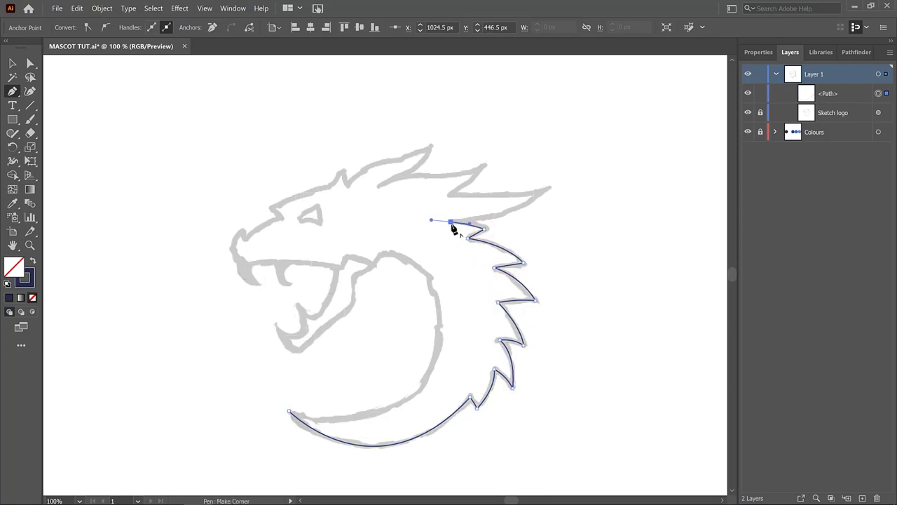
- Continue the outline around the horn tips, ear and top of the head to the brow
left_click_drag(551, 189, 593, 152)
left_click_drag(449, 196, 479, 177)
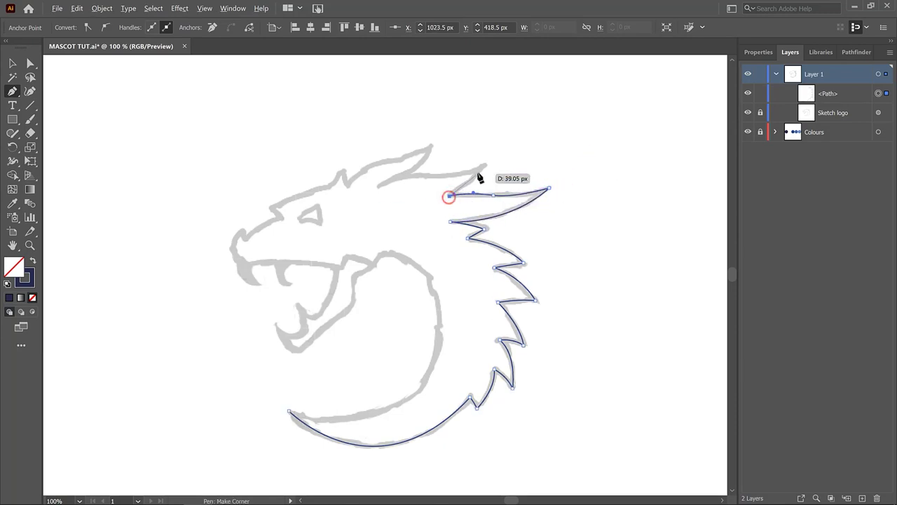
left_click(486, 164)
left_click_drag(378, 188, 407, 170)
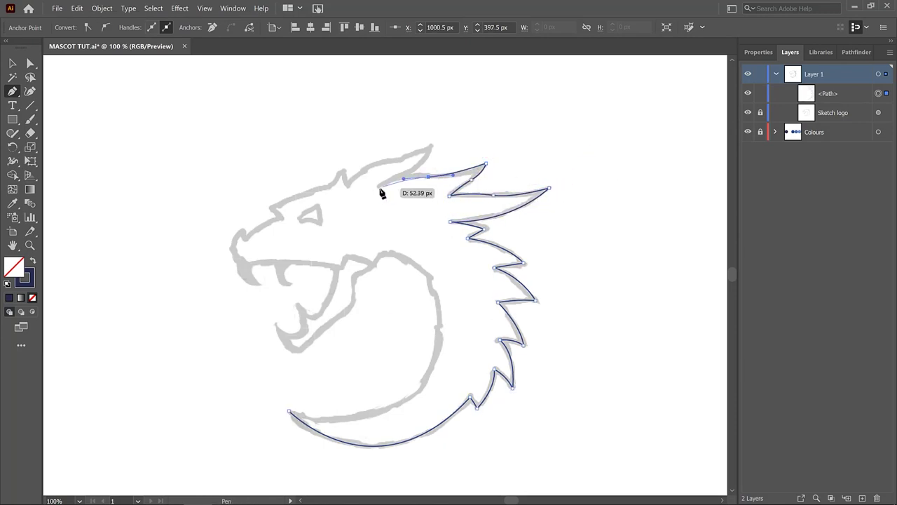
left_click(431, 145)
left_click(401, 161)
left_click(348, 185)
left_click_drag(341, 169, 339, 179)
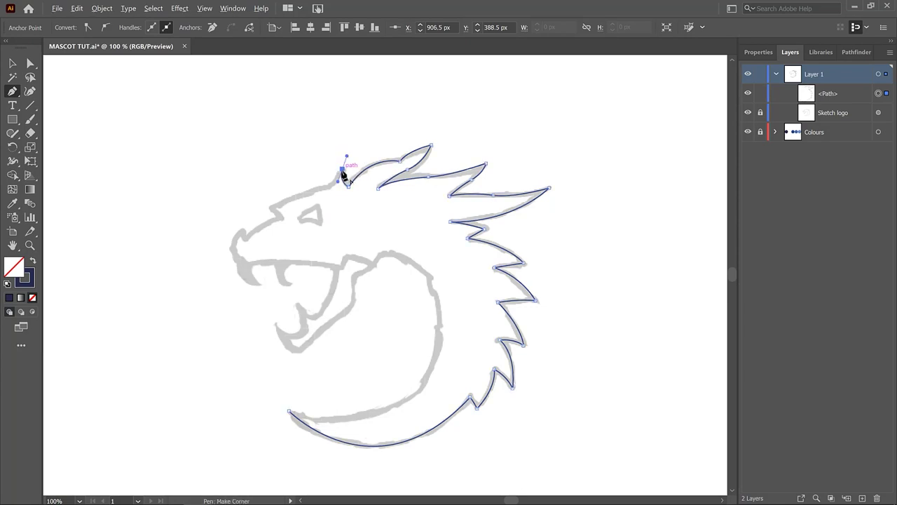
left_click(323, 188)
- Trace the forehead, snout, upper teeth, mouth corner and lower jaw
left_click_drag(272, 208, 264, 218)
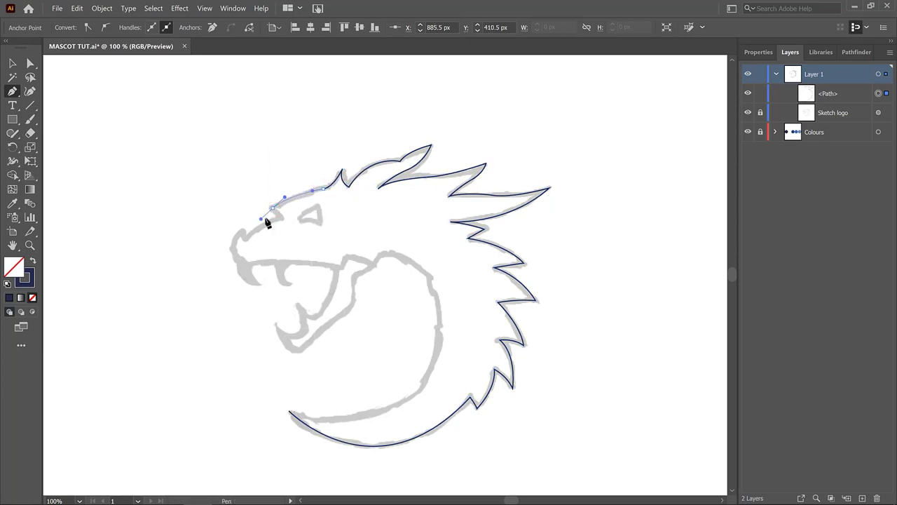
left_click(281, 217)
left_click(240, 233)
mouse_move(236, 264)
left_mouse_down()
mouse_move(249, 291)
mouse_move(307, 288)
mouse_move(330, 276)
left_mouse_up()
left_click(260, 284)
left_click(251, 266)
left_click(319, 314)
left_click_drag(297, 302, 286, 280)
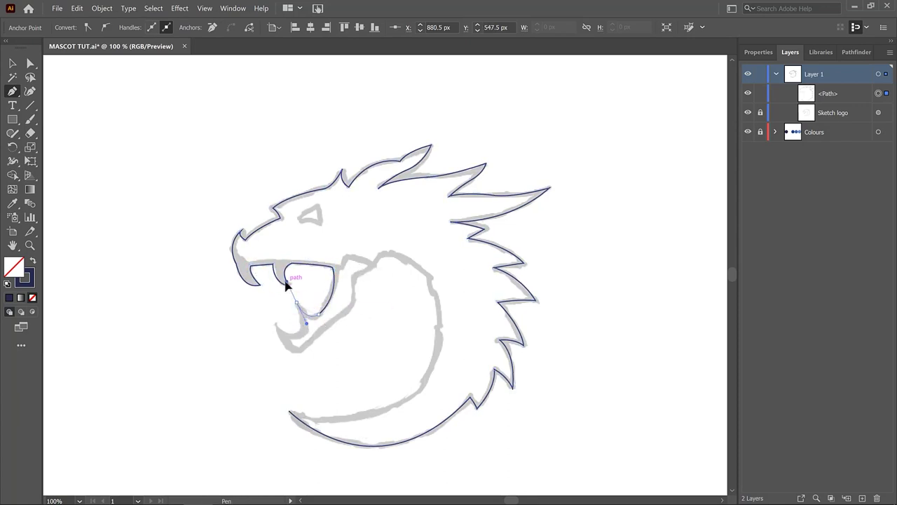
mouse_move(302, 332)
left_mouse_down()
mouse_move(301, 340)
mouse_move(322, 348)
left_mouse_up()
left_click(274, 323)
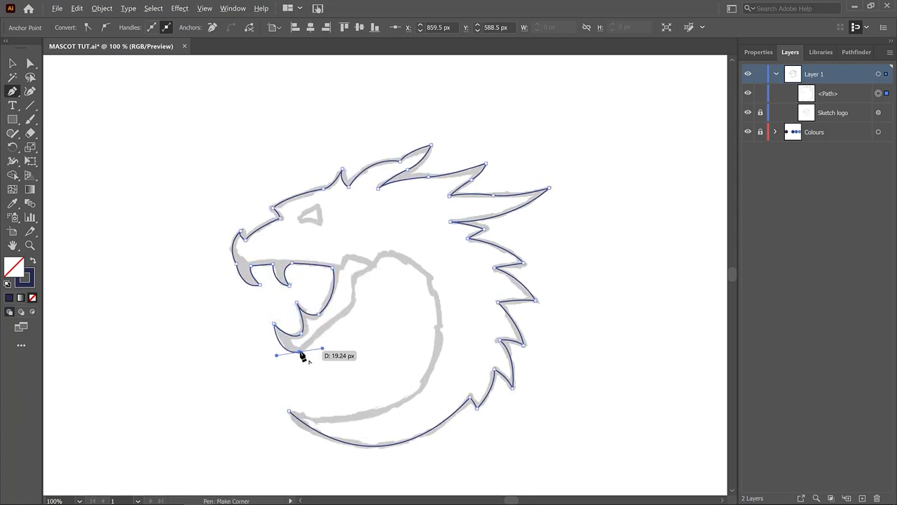
- Trace up the throat and inner neck, closing the path at the tail
left_click(343, 315)
left_click_drag(354, 275, 368, 271)
left_click(381, 257)
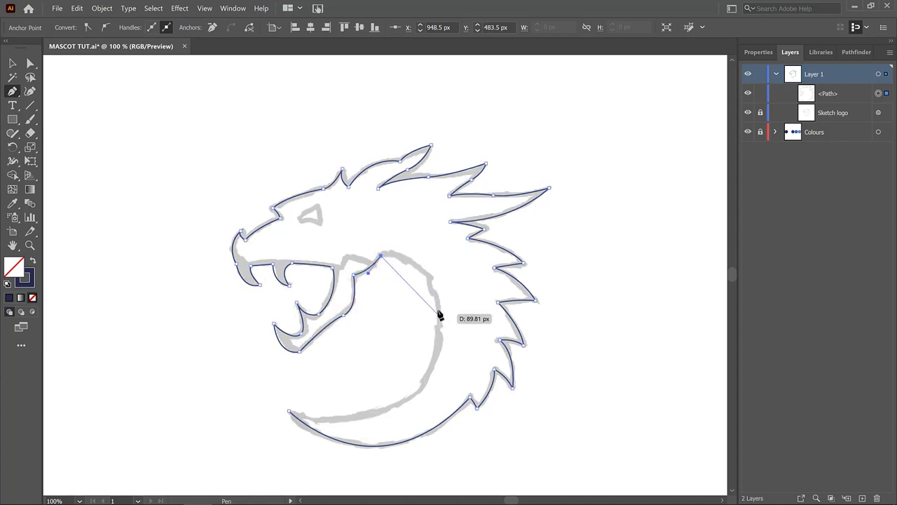
left_click_drag(438, 307, 443, 361)
left_click_drag(289, 411, 154, 396)
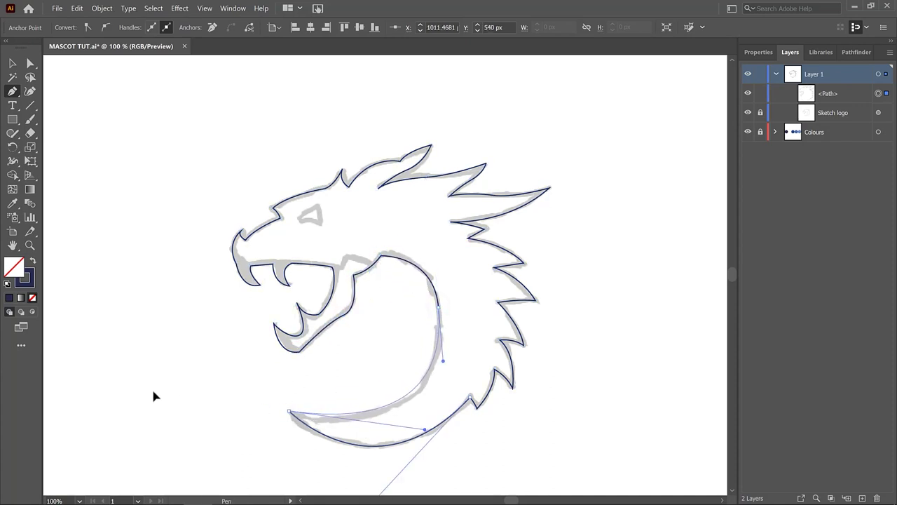
- Deselect the outline and reshape the jaw anchor's curve with the Anchor Point tool
key("v")
left_click(76, 180)
scroll(233, 239, "up", 5)
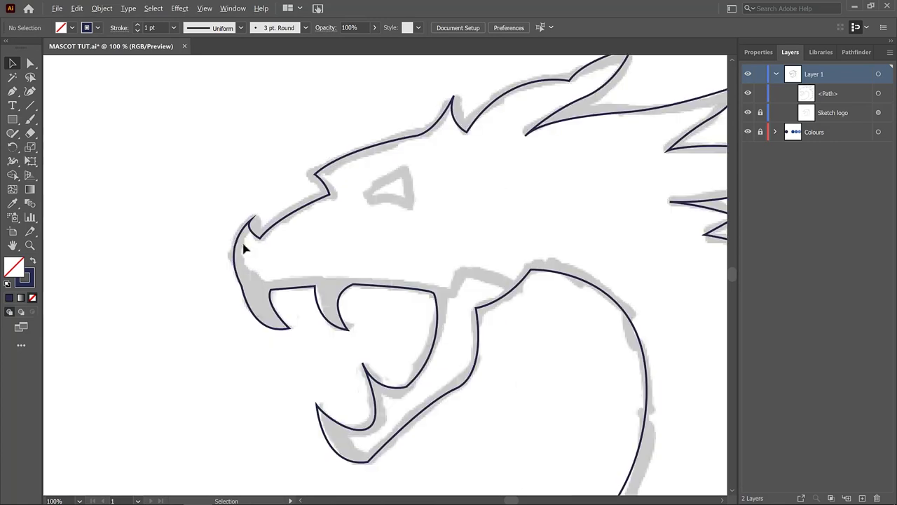
key("shift+c")
left_click(257, 210)
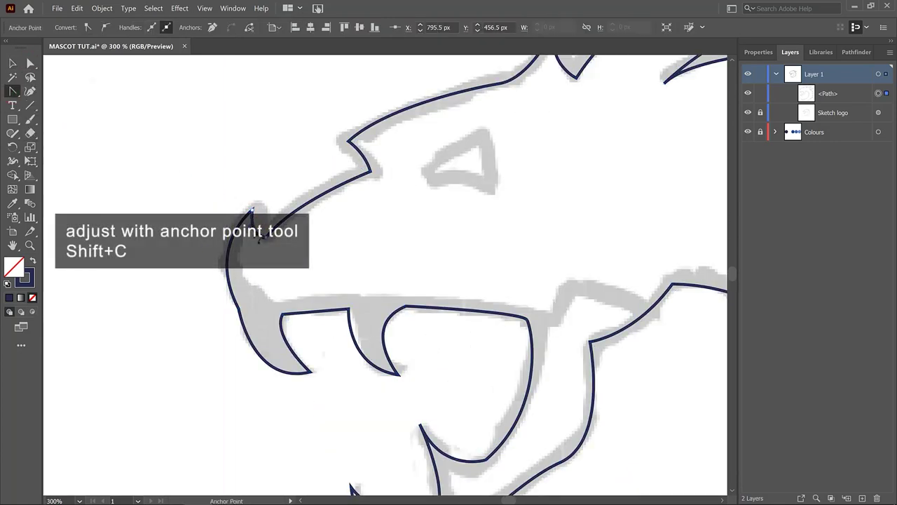
scroll(552, 236, "down", 1)
scroll(551, 236, "down", 1)
scroll(411, 330, "down", 2)
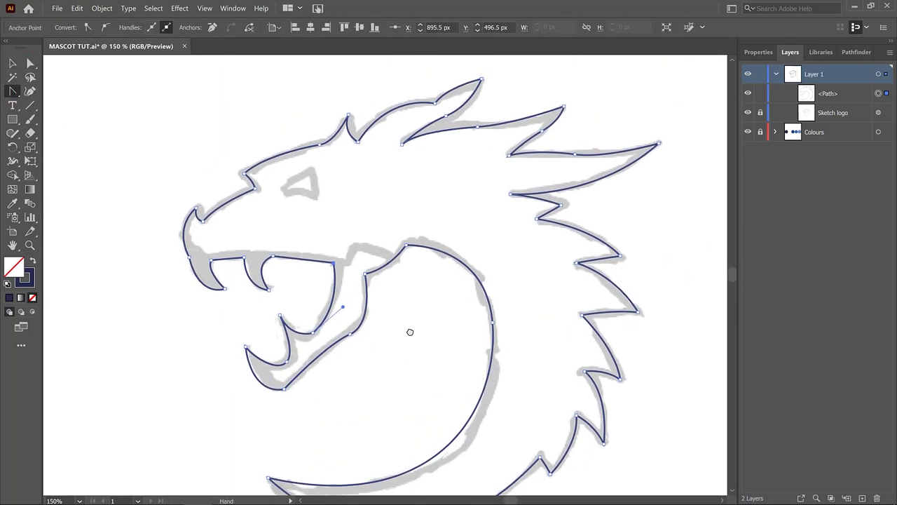
scroll(567, 210, "up", 3)
scroll(606, 250, "down", 1)
scroll(605, 250, "down", 1)
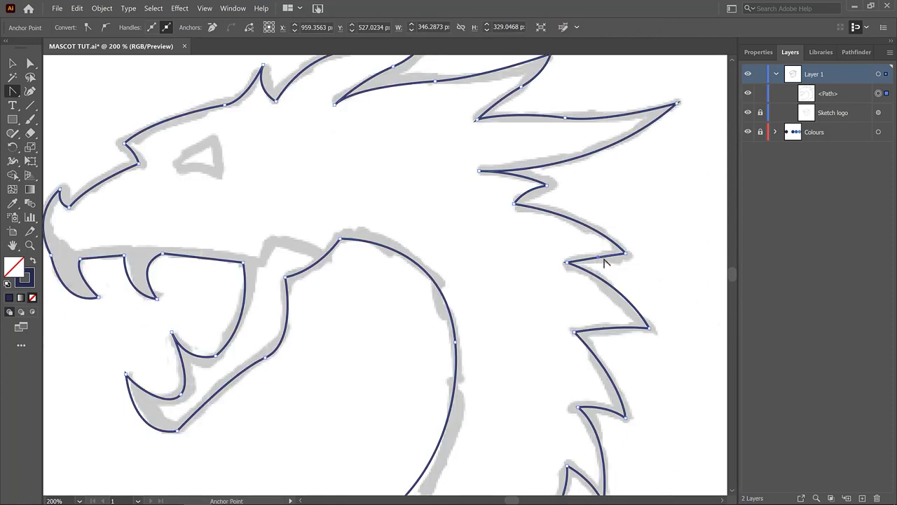
scroll(641, 273, "down", 1)
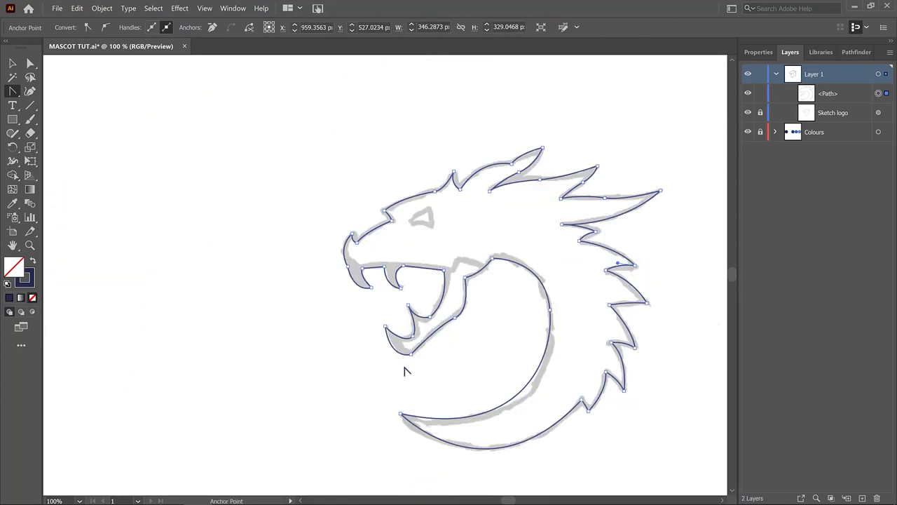
- Draw a three-anchor zigzag Pen line over the sketched eye and end the path
left_click(12, 92)
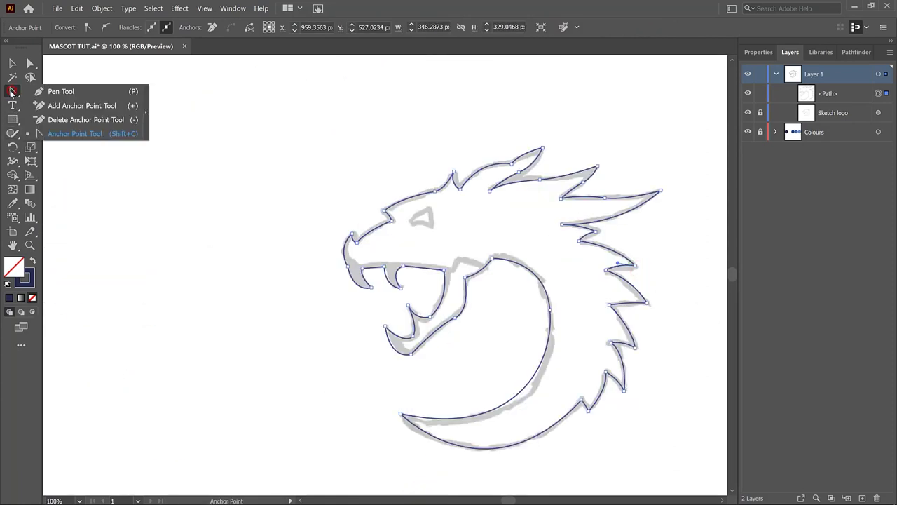
left_click(41, 92)
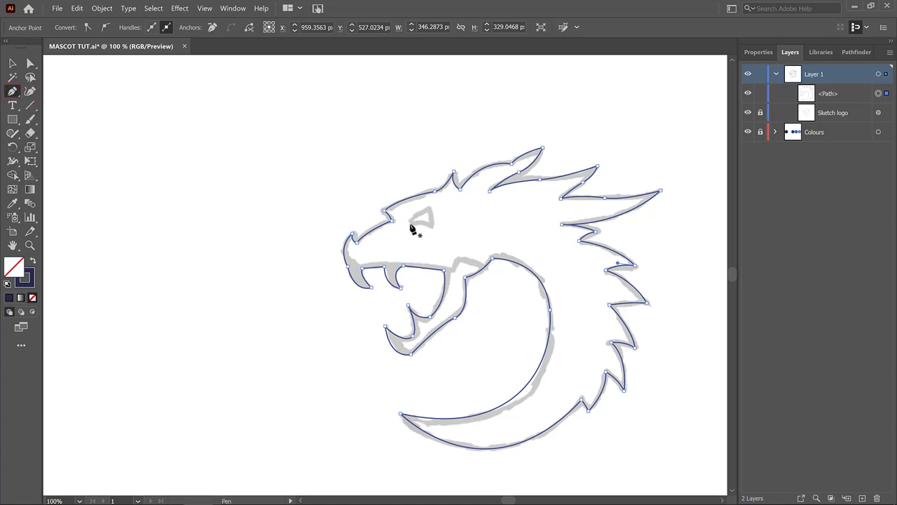
left_click(408, 222)
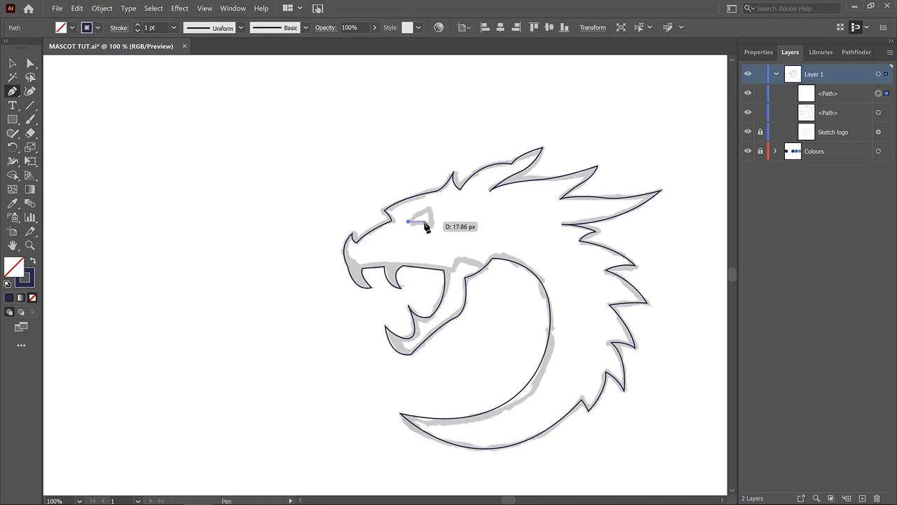
left_click(434, 221)
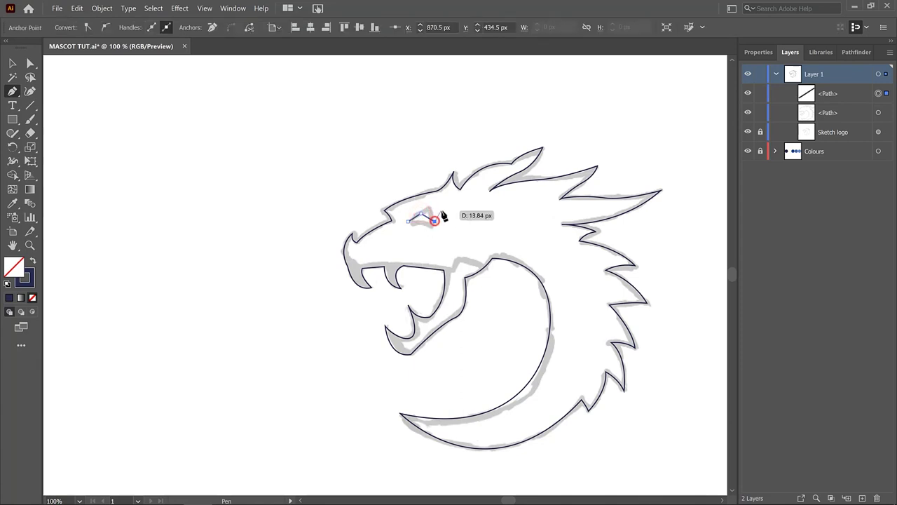
left_click(443, 218)
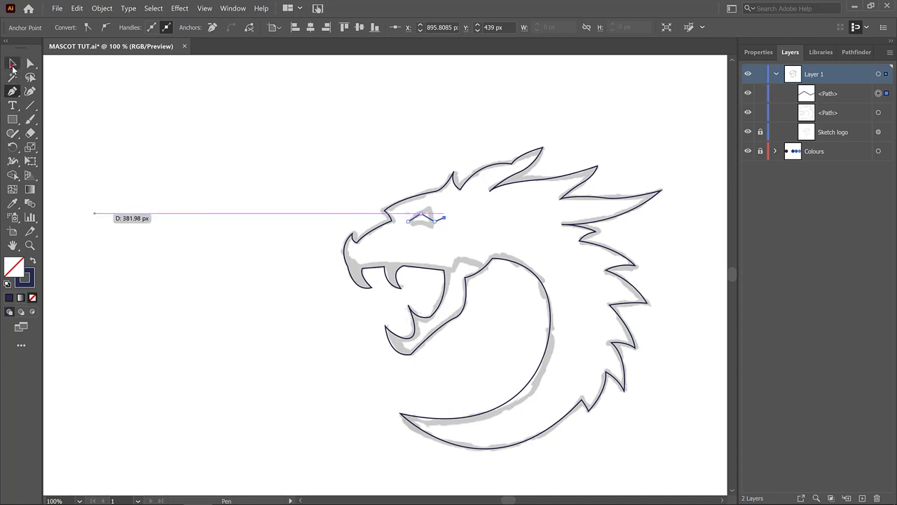
left_click(144, 121, "ctrl")
scroll(438, 235, "up", 1)
scroll(441, 226, "up", 1)
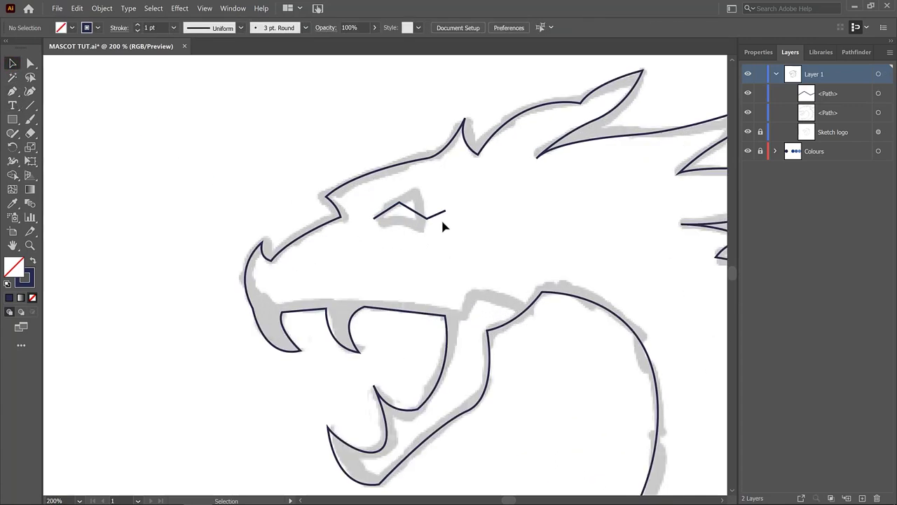
scroll(431, 220, "up", 1)
- Use the Width tool to thicken the eye line's left end and taper its right end
left_click(424, 218)
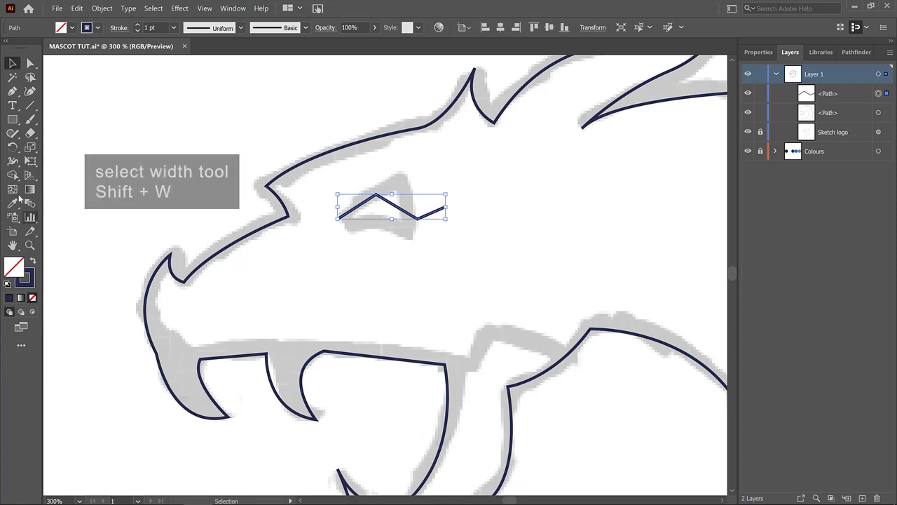
left_click(12, 160)
left_click_drag(338, 219, 344, 234)
left_click_drag(376, 197, 413, 218)
scroll(421, 228, "up", 3)
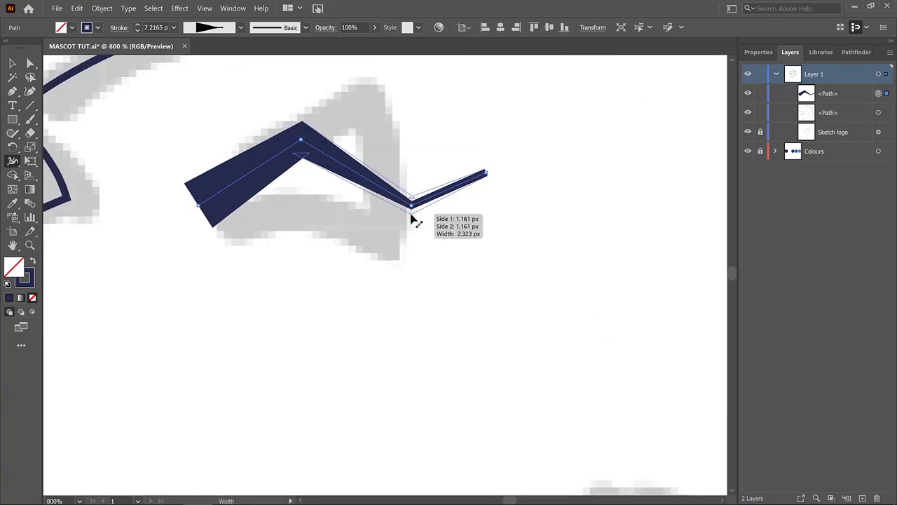
left_click_drag(488, 175, 485, 174)
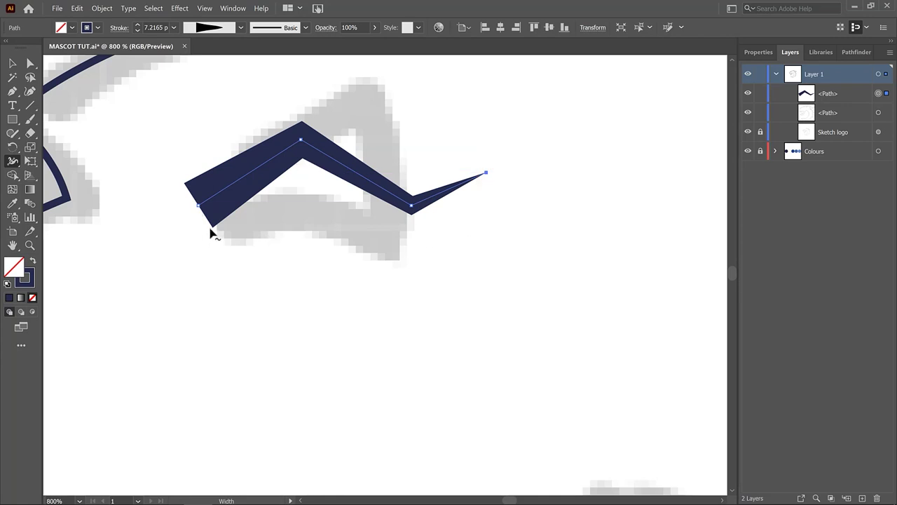
left_click_drag(209, 227, 223, 237)
key("ctrl+minus")
key("ctrl+minus")
key("ctrl+minus")
key("ctrl+minus")
key("ctrl+minus")
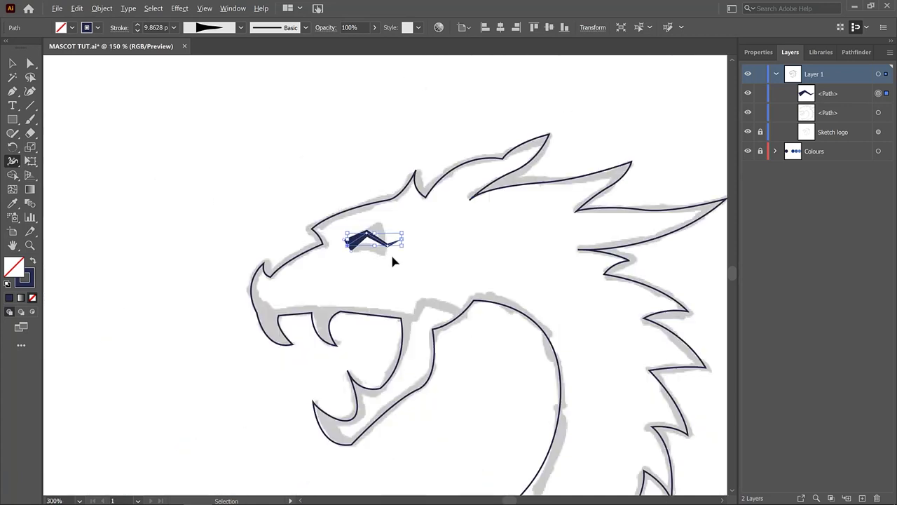
- Deselect the eye and hide the Sketch logo layer
key("shift+w")
scroll(406, 254, "down", 1)
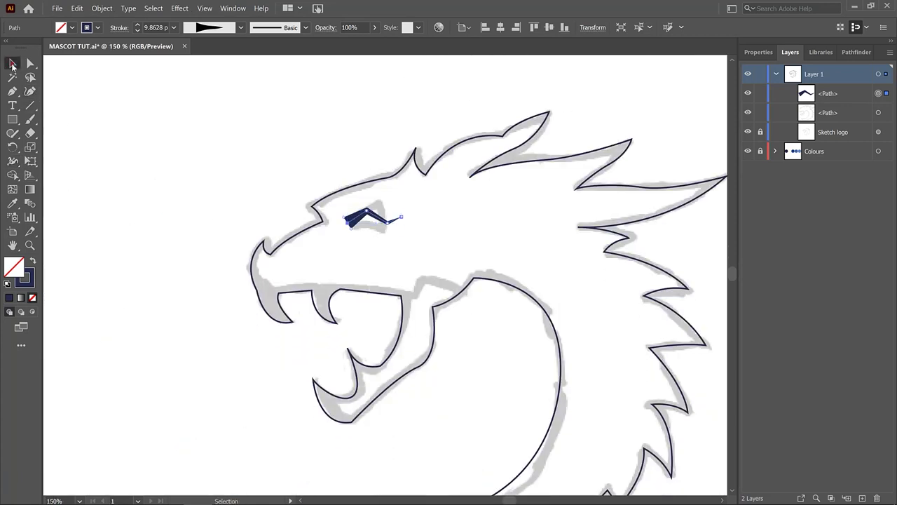
key("ctrl+shift+a")
left_click(747, 132)
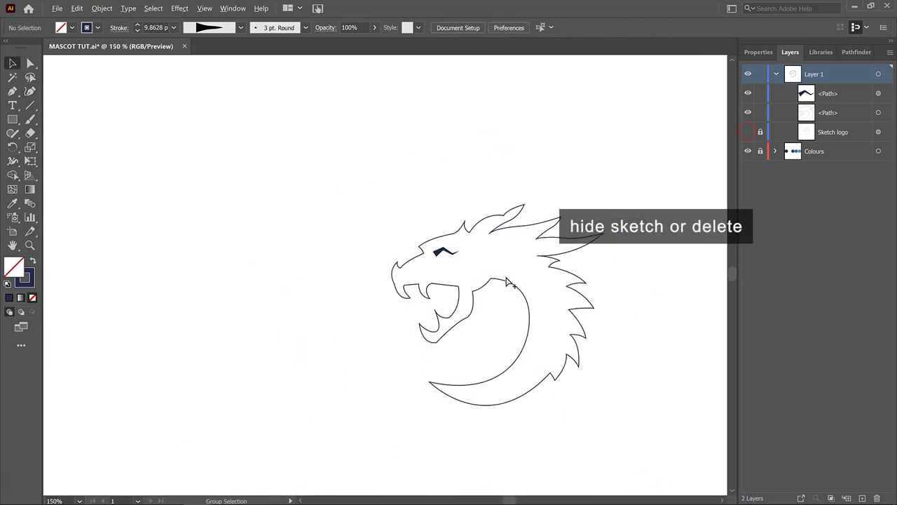
key("ctrl+minus")
key("ctrl+minus")
key("ctrl+minus")
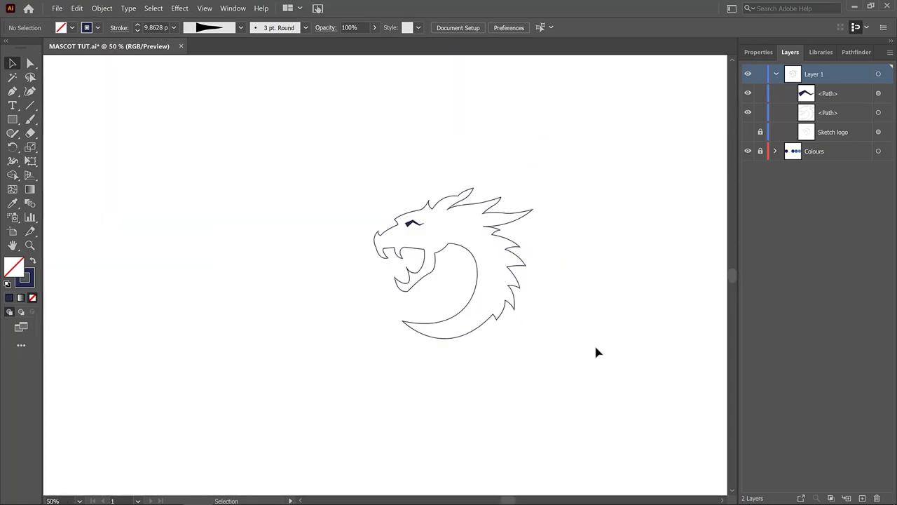
- Fill the dragon outline with the dark navy swatch circle via the Eyedropper, then deselect
left_click(459, 344)
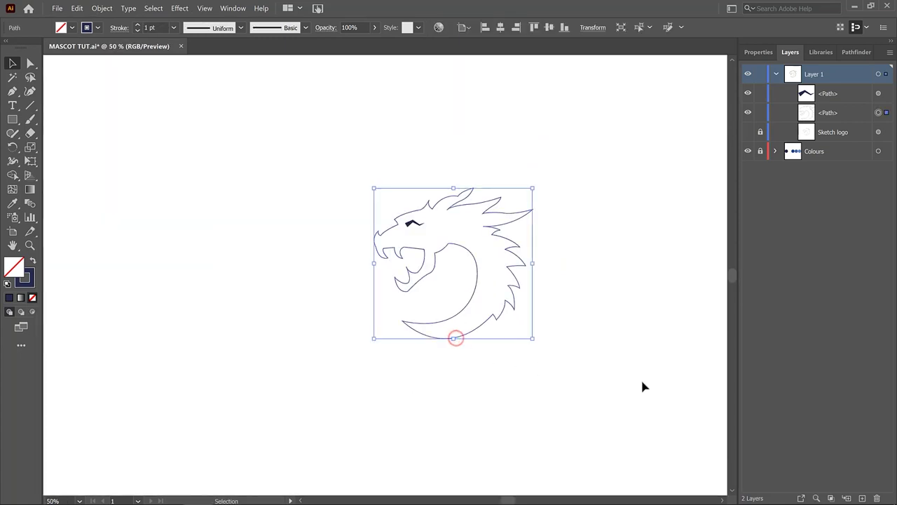
key("ctrl+minus")
left_click(14, 205)
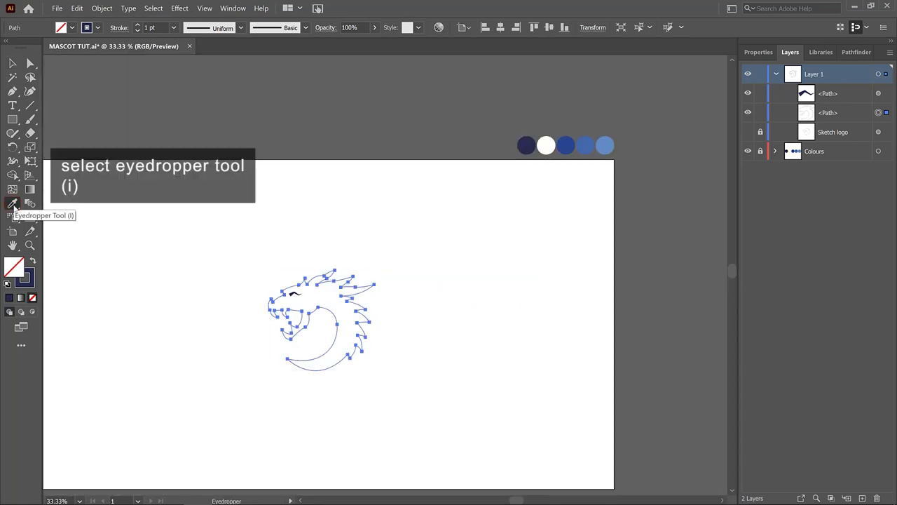
left_click(522, 140)
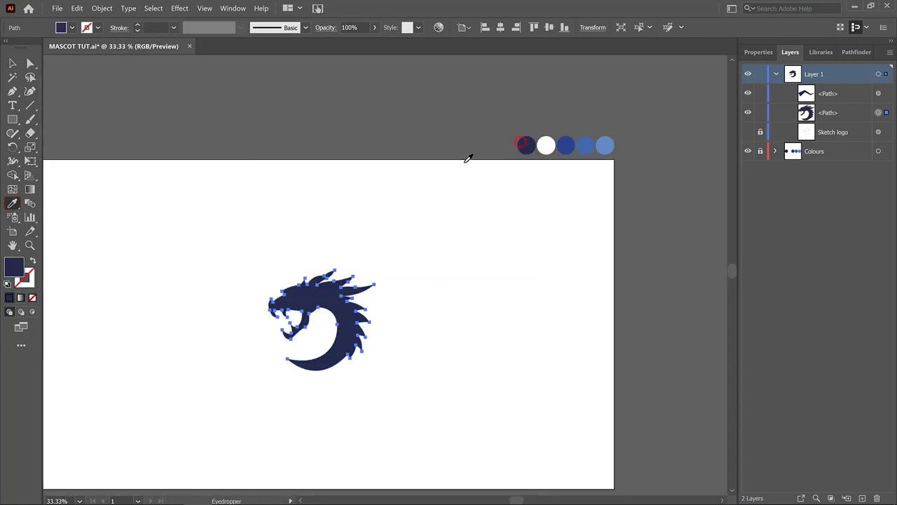
left_click(12, 63)
left_click(276, 219)
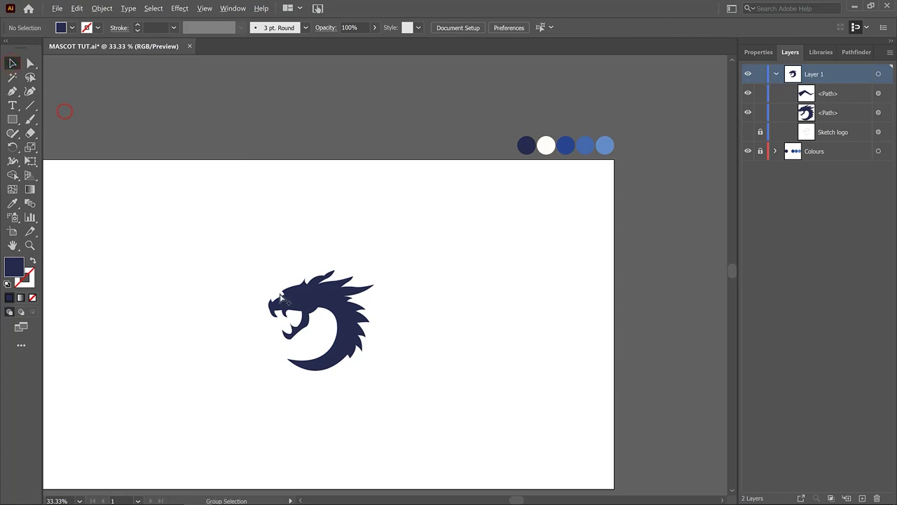
scroll(286, 299, "up", 1)
- Expand the eye stroke's appearance into a white filled shape, then select the blue body
left_click(303, 293)
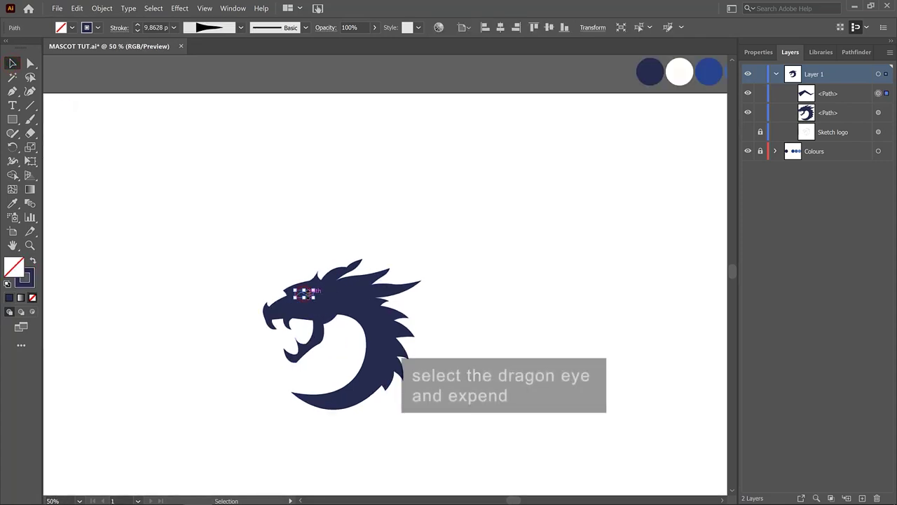
left_click(103, 9)
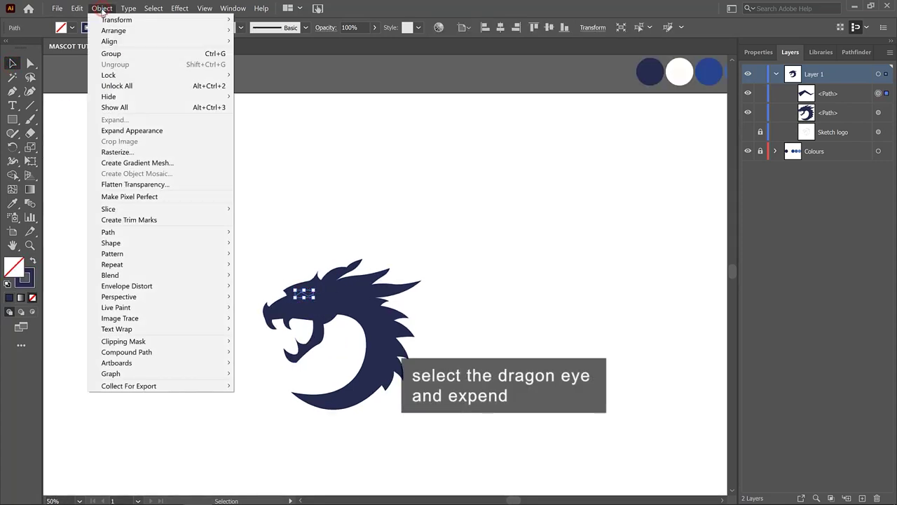
left_click(156, 133)
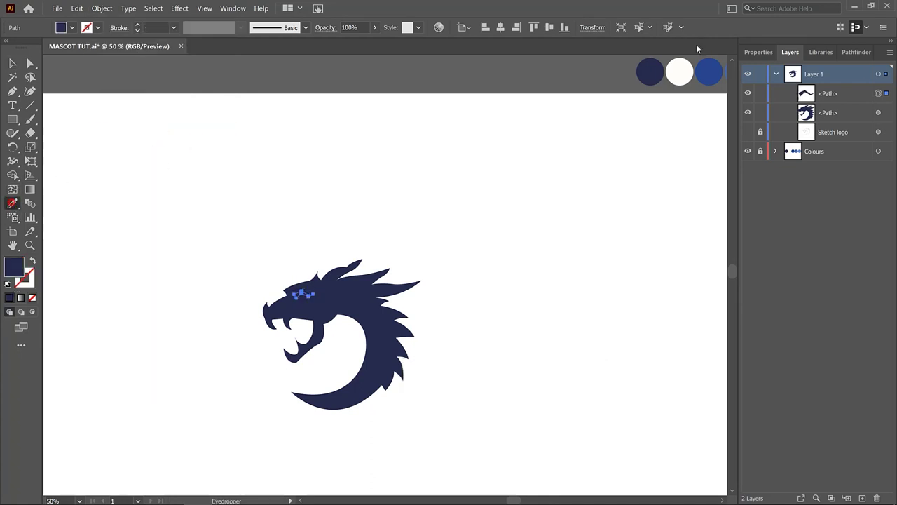
left_click(679, 72)
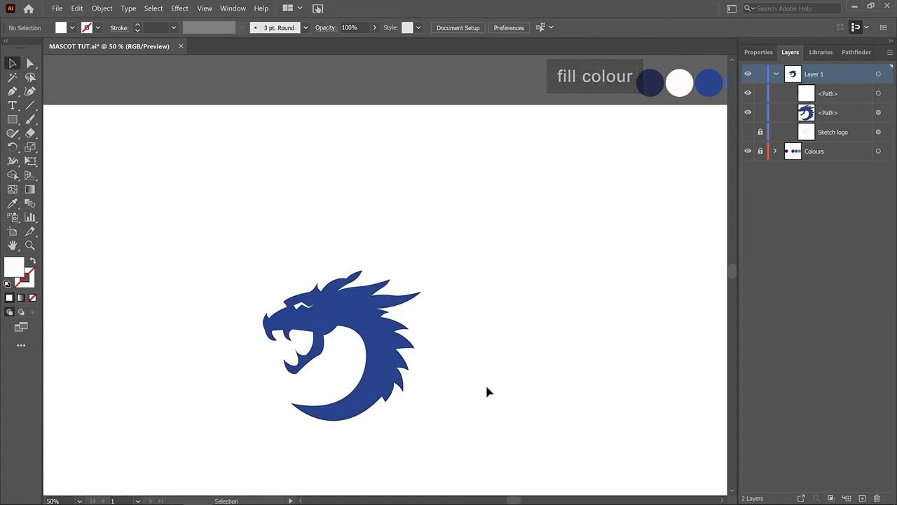
left_click(399, 377)
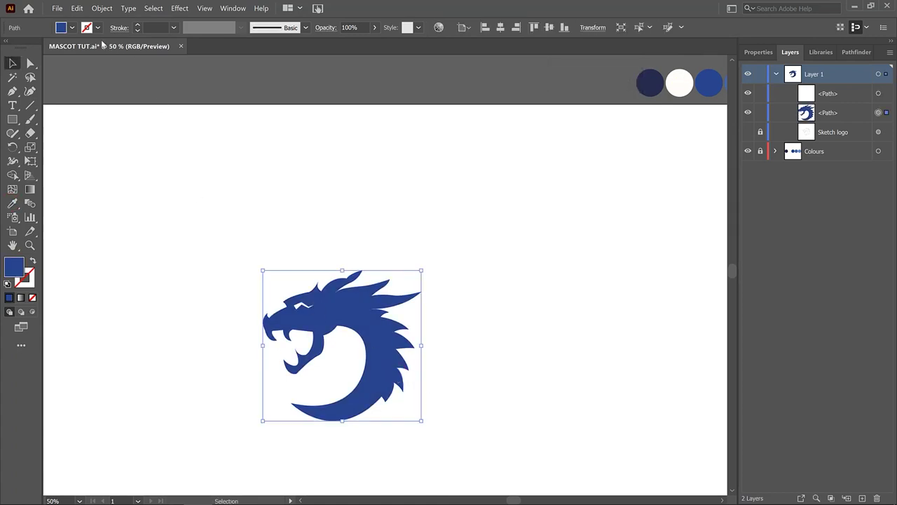
- Create an Offset Path of 8 from the dragon and fill it dark navy
left_click(102, 9)
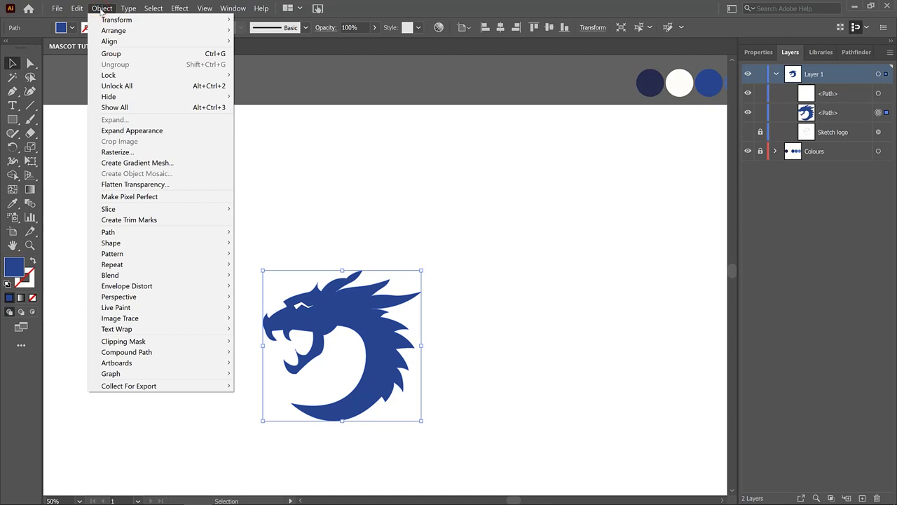
mouse_move(108, 232)
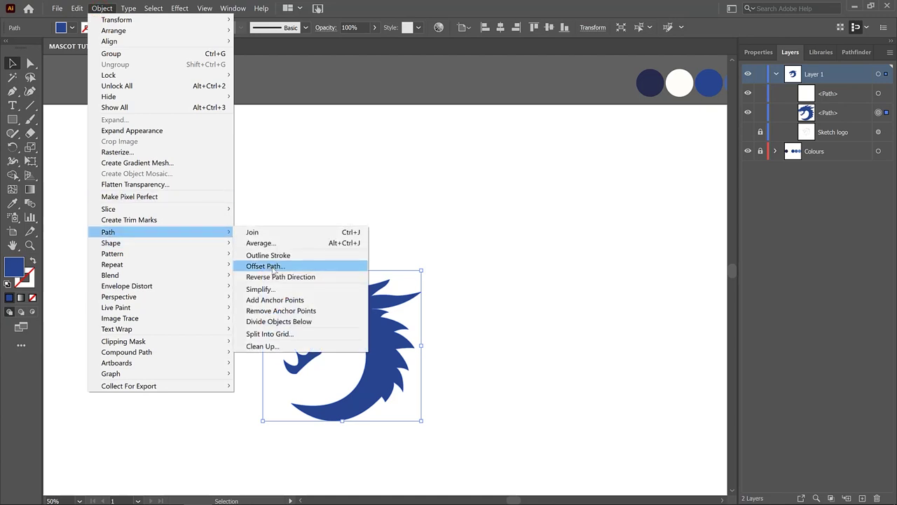
left_click(273, 267)
type("8")
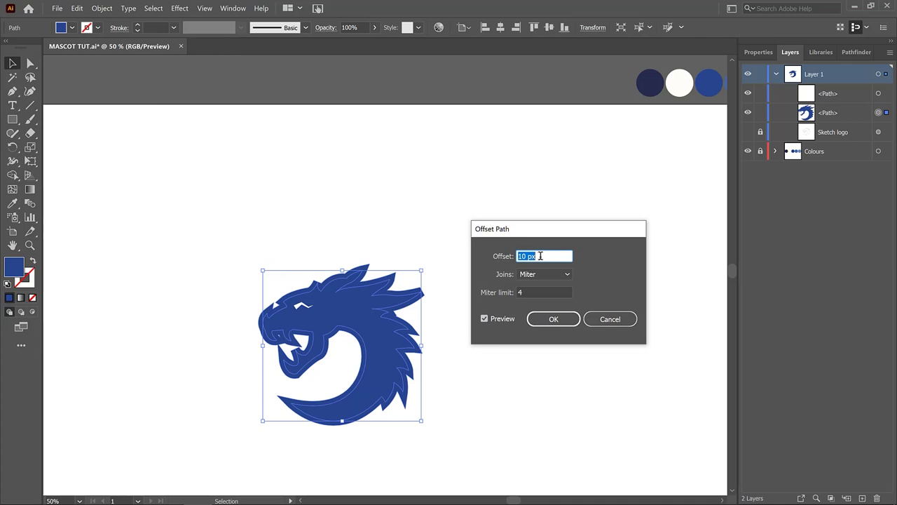
left_click(552, 320)
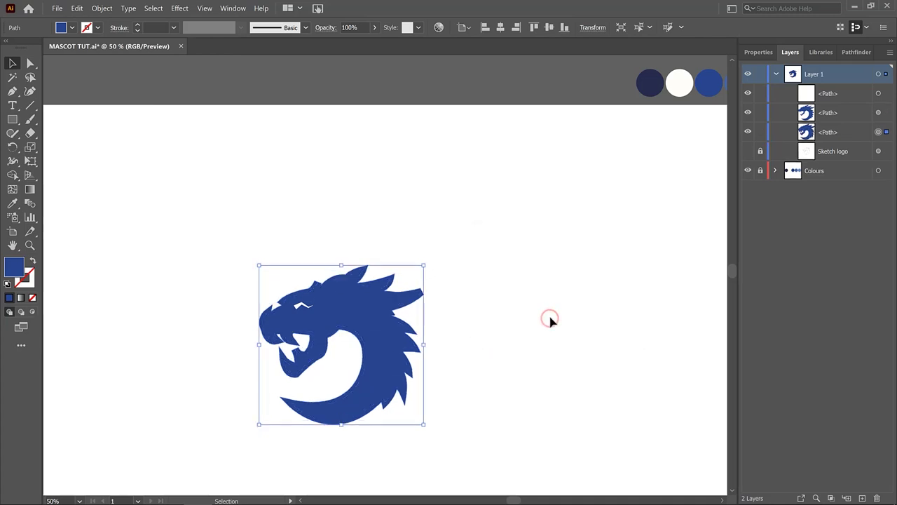
left_click(15, 205)
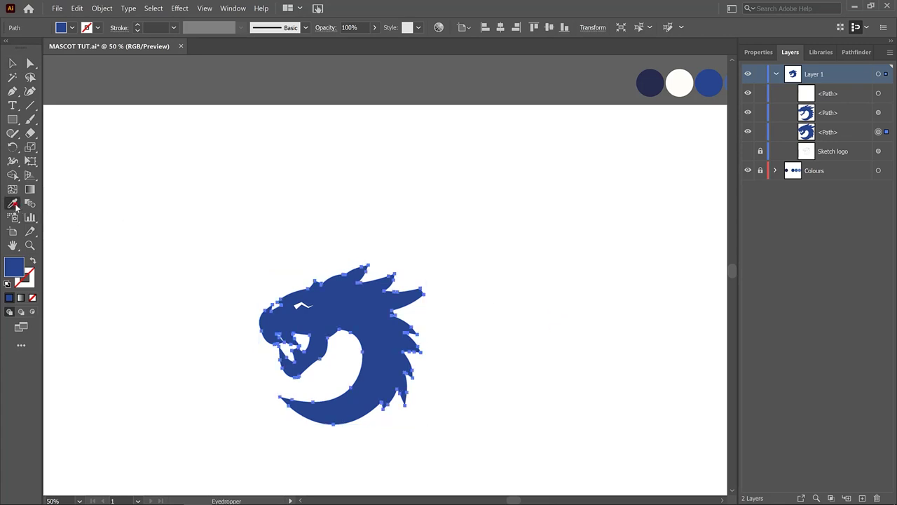
left_click(645, 85)
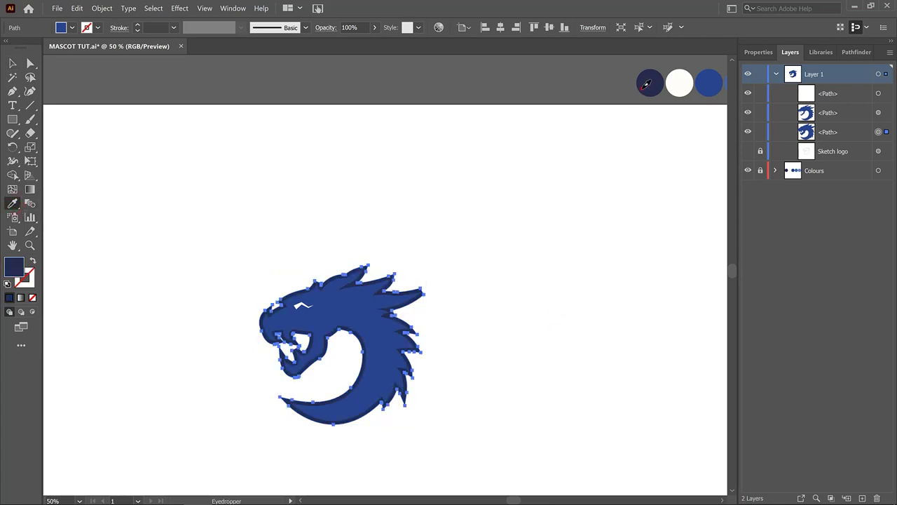
key("v")
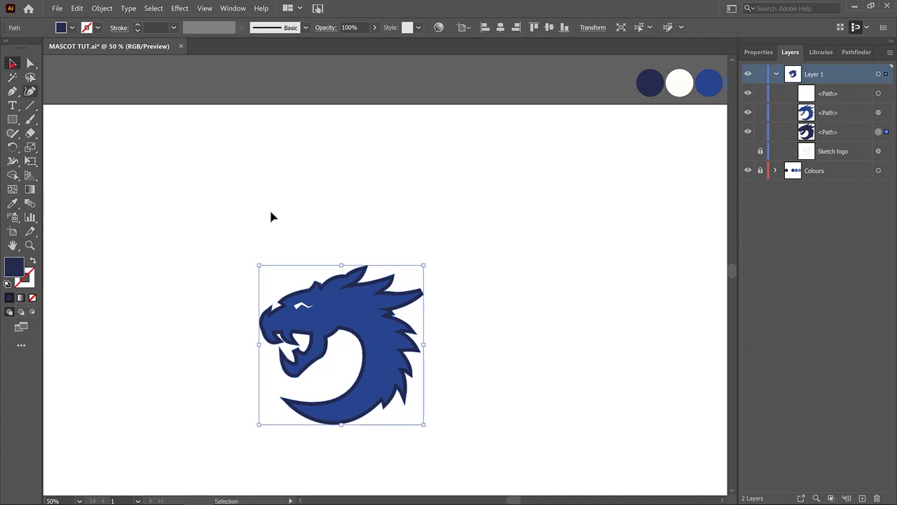
key("p")
key("ctrl+plus")
key("ctrl+plus")
key("ctrl+plus")
- Draw a test spike shape with the Pen tool, then delete it
scroll(487, 274, "up", 1)
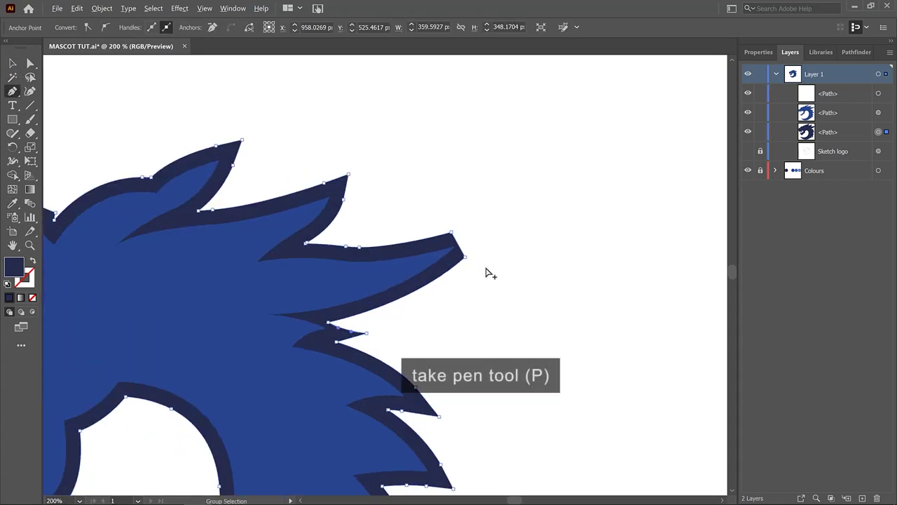
scroll(486, 274, "up", 1)
left_click(433, 213)
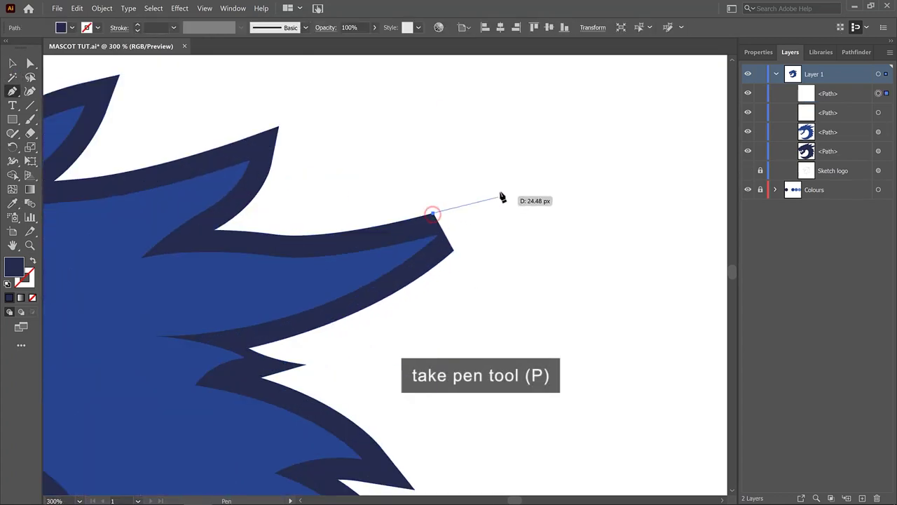
left_click_drag(501, 187, 523, 173)
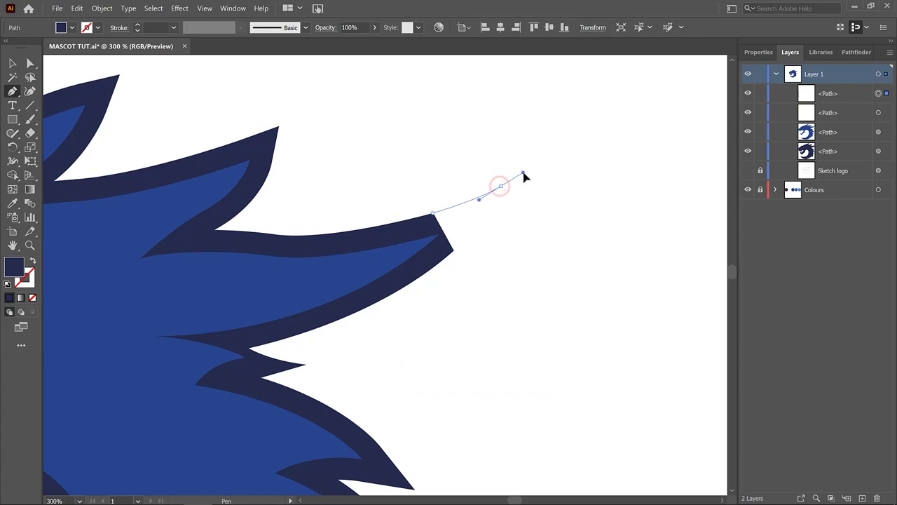
left_click(501, 186)
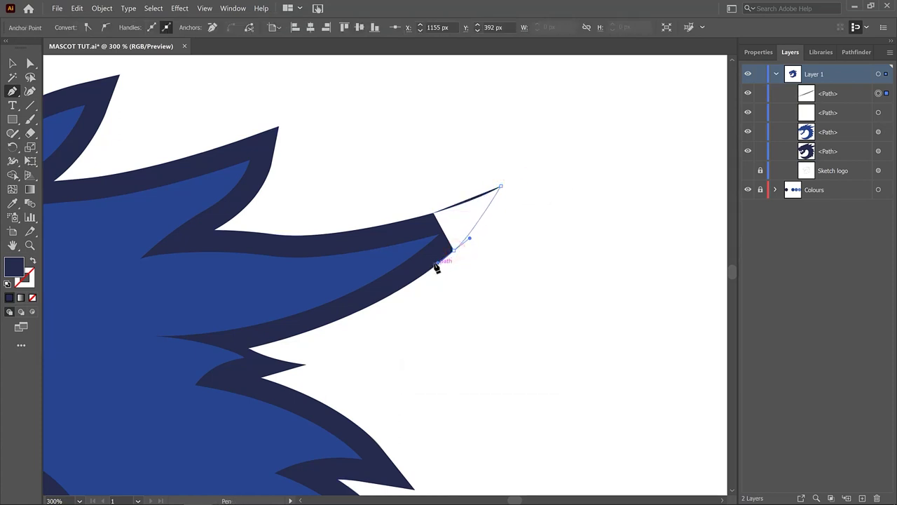
left_click_drag(436, 266, 429, 258)
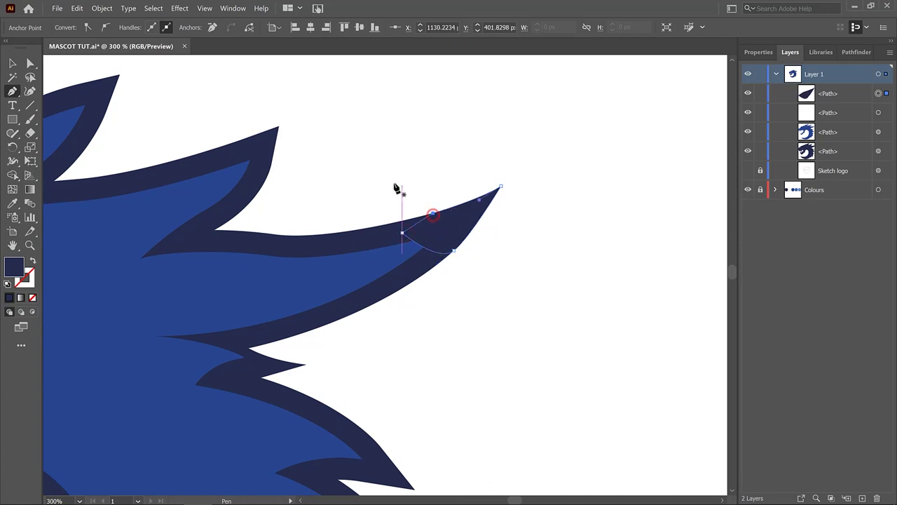
left_click(13, 62)
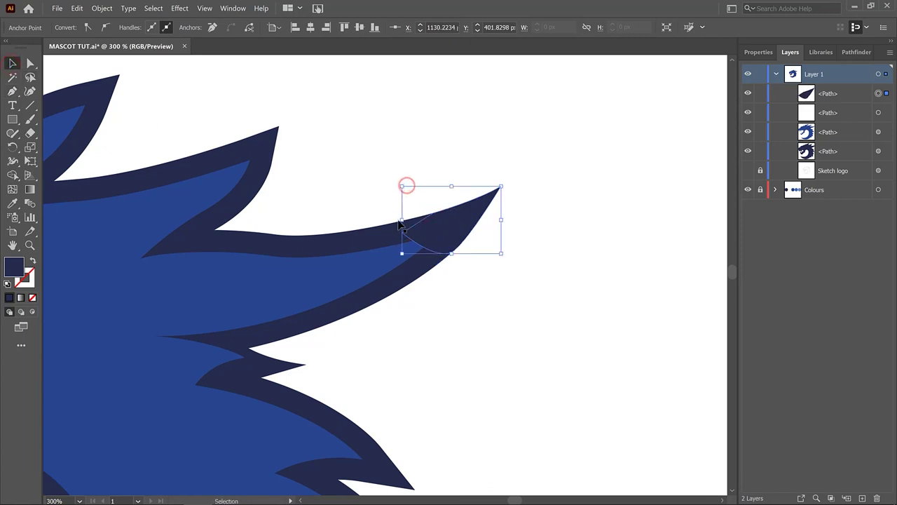
key("Delete")
key("ctrl+minus")
scroll(438, 311, "down", 2)
scroll(442, 308, "down", 2)
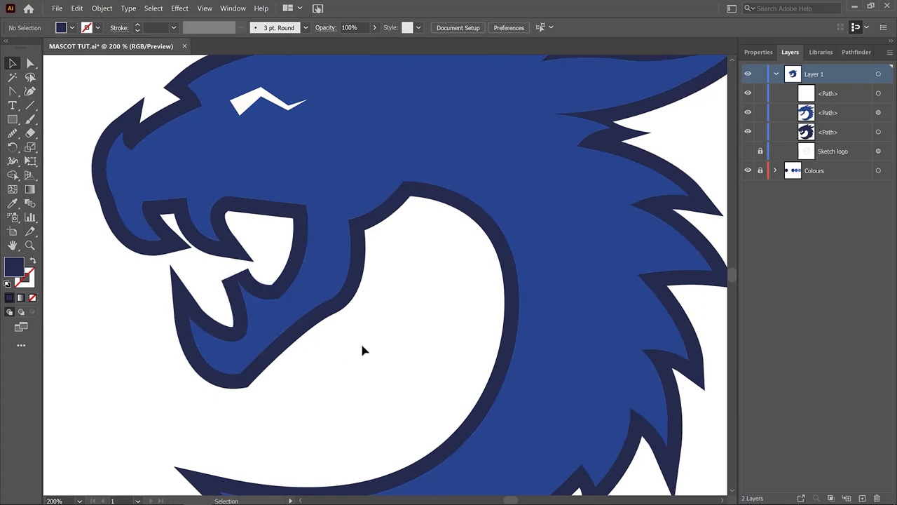
- Draw a five-point filler shape in the mouth gap and hide the blue dragon path
key("p")
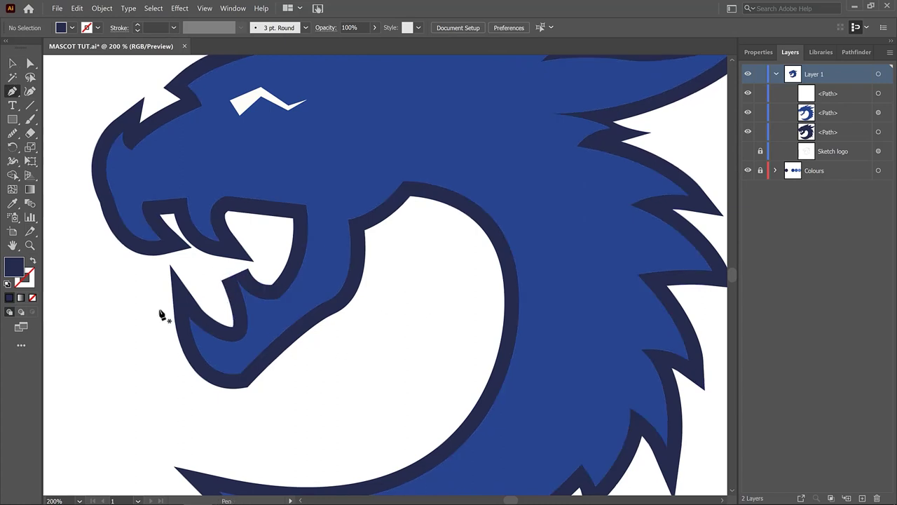
left_click(221, 280)
left_click(202, 237)
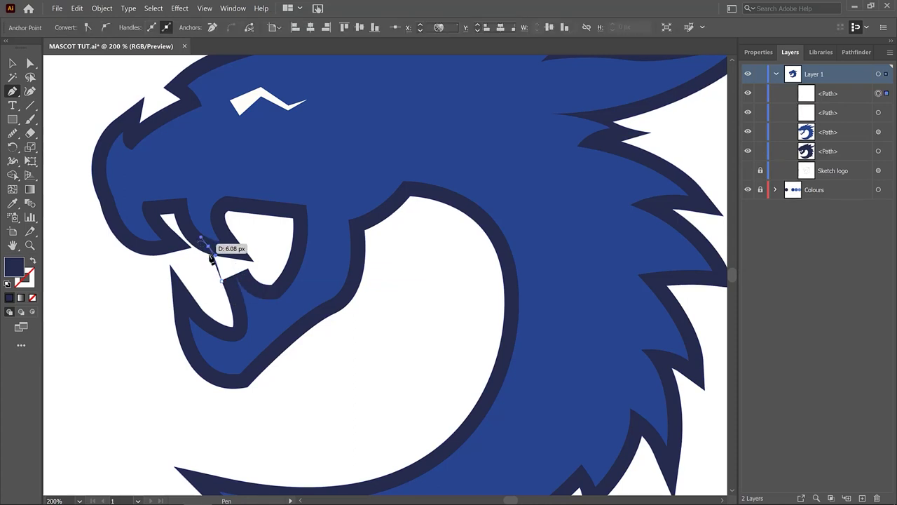
left_click(244, 255)
left_click(250, 275)
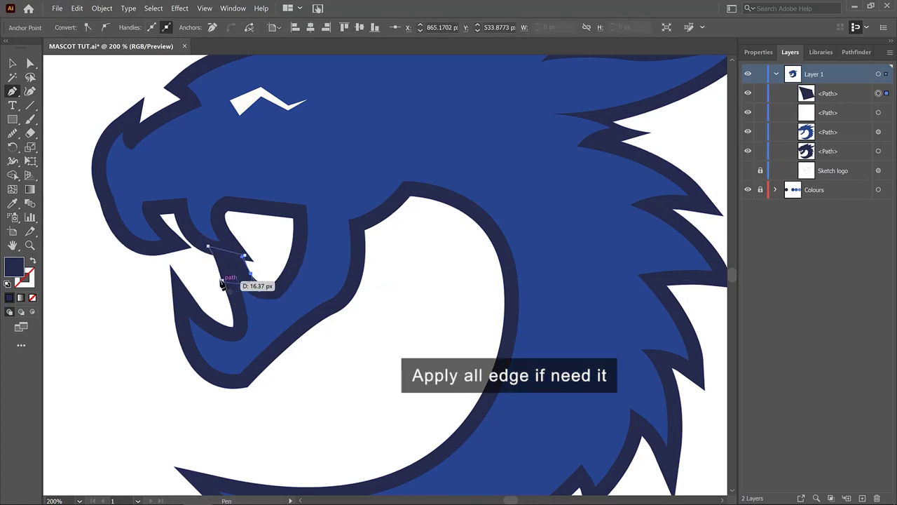
left_click(221, 282)
key("ctrl+0")
key("v")
left_click(748, 132)
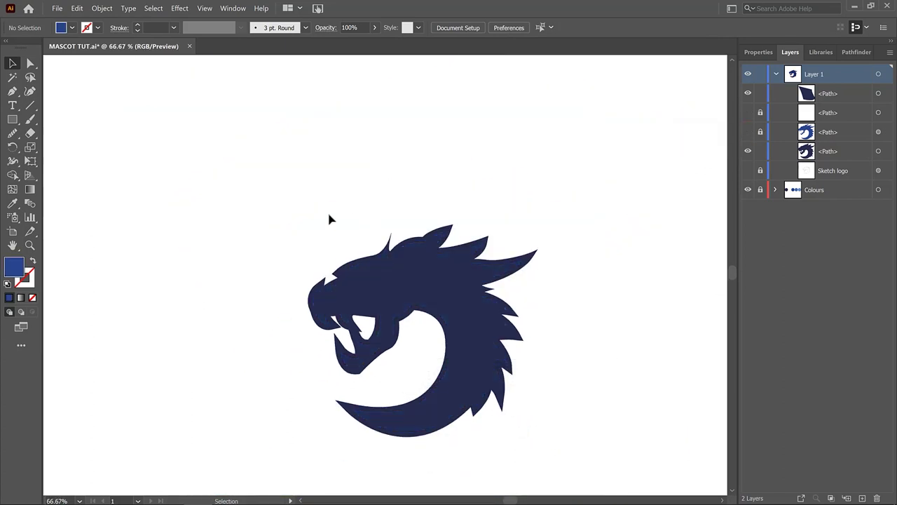
- Select all dark silhouette pieces and merge them with Pathfinder Unite
left_click_drag(222, 186, 706, 466)
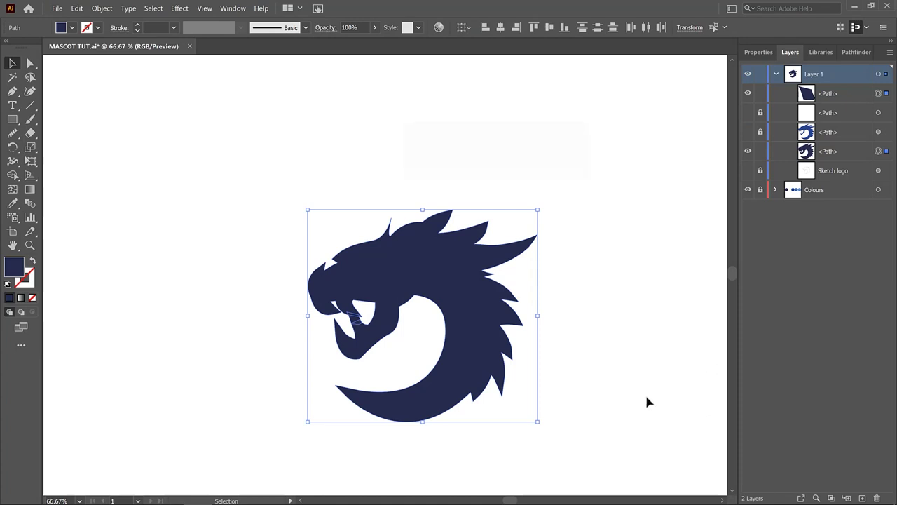
left_click(844, 53)
left_click(772, 84)
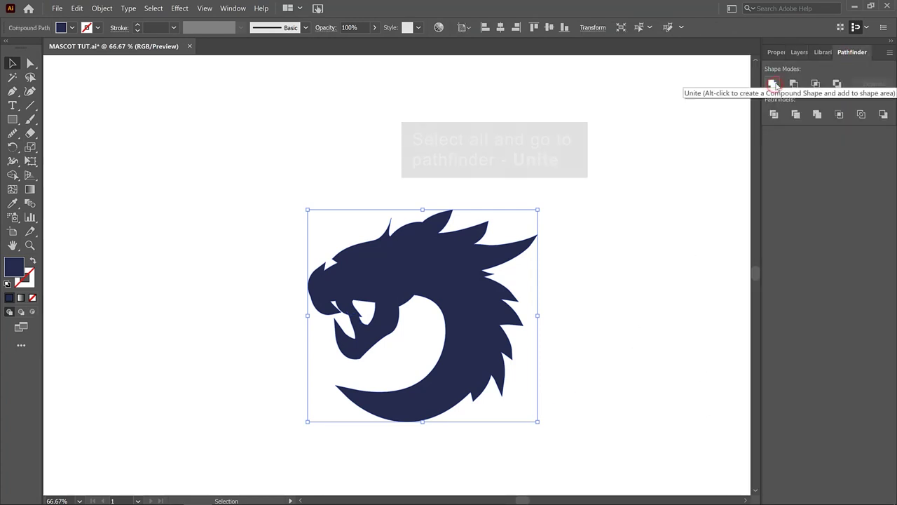
left_click(777, 54)
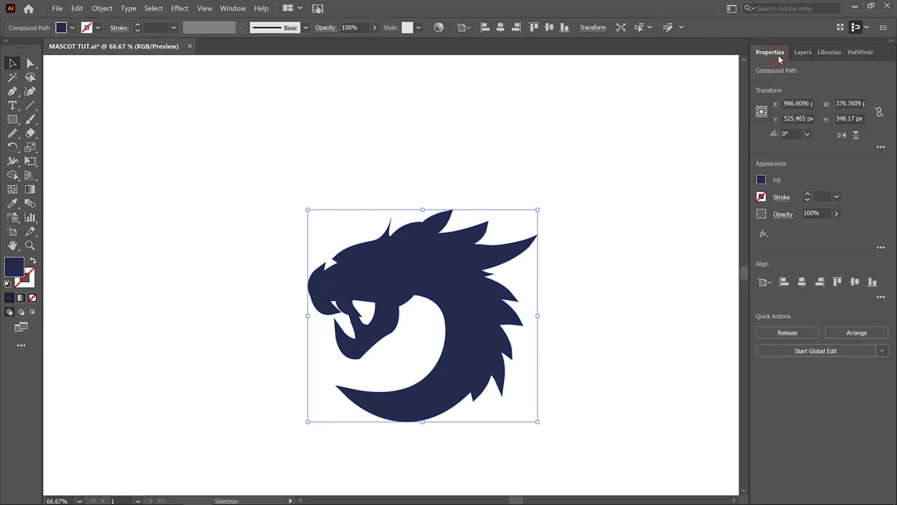
left_click(803, 56)
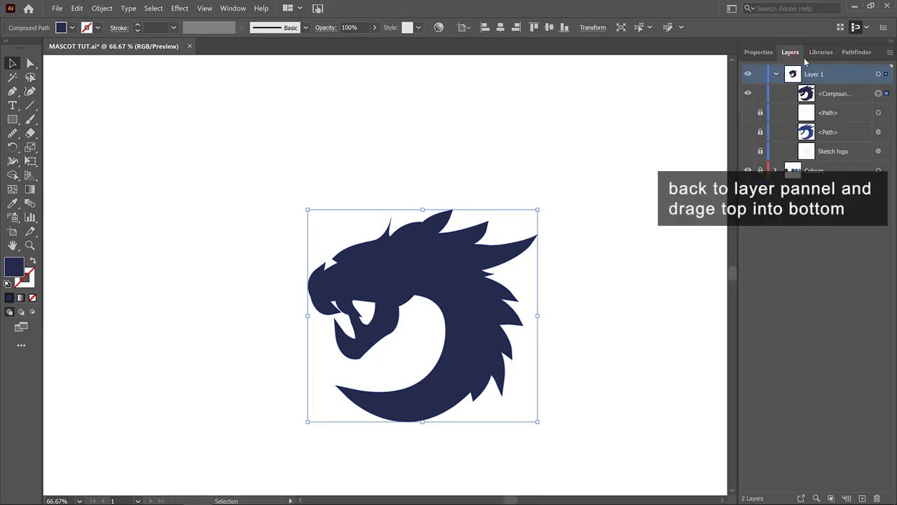
- Move the merged shape below the other dragon paths in Layers and make them visible
left_click_drag(785, 94, 784, 142)
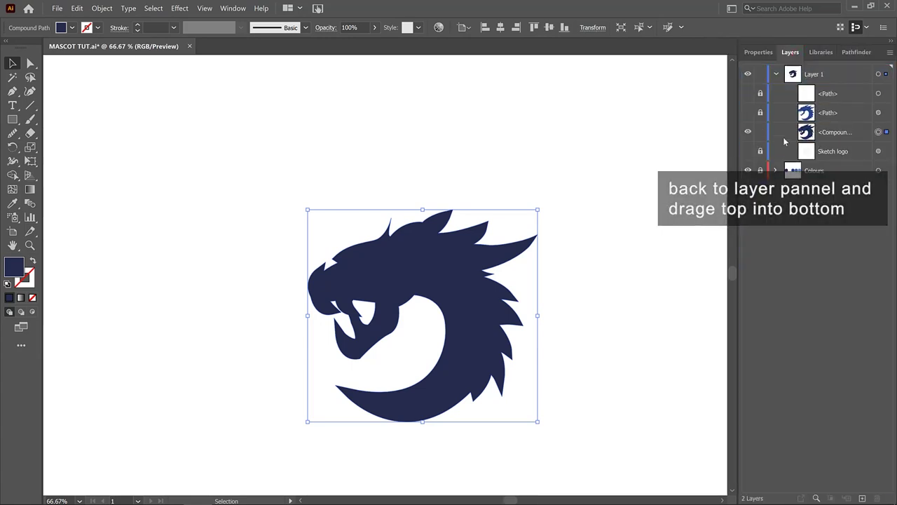
left_click(748, 112)
left_click(748, 93)
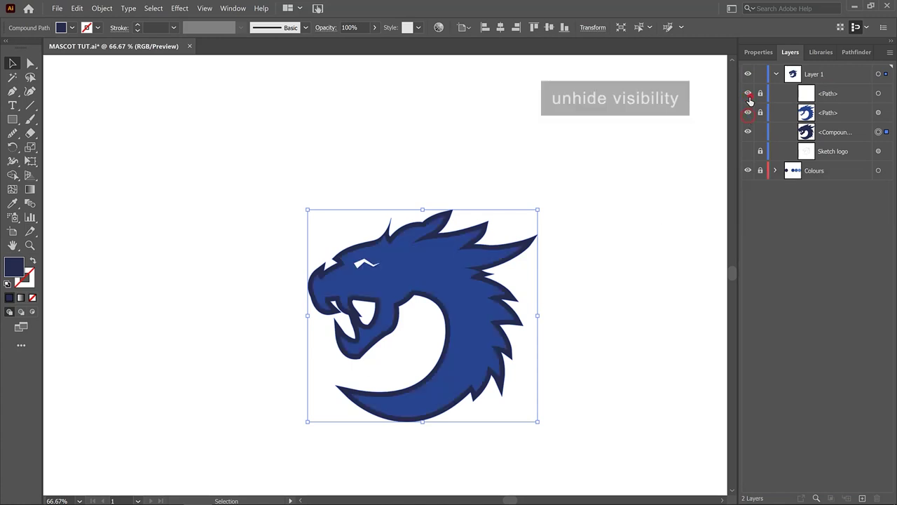
left_click(104, 9)
mouse_move(108, 232)
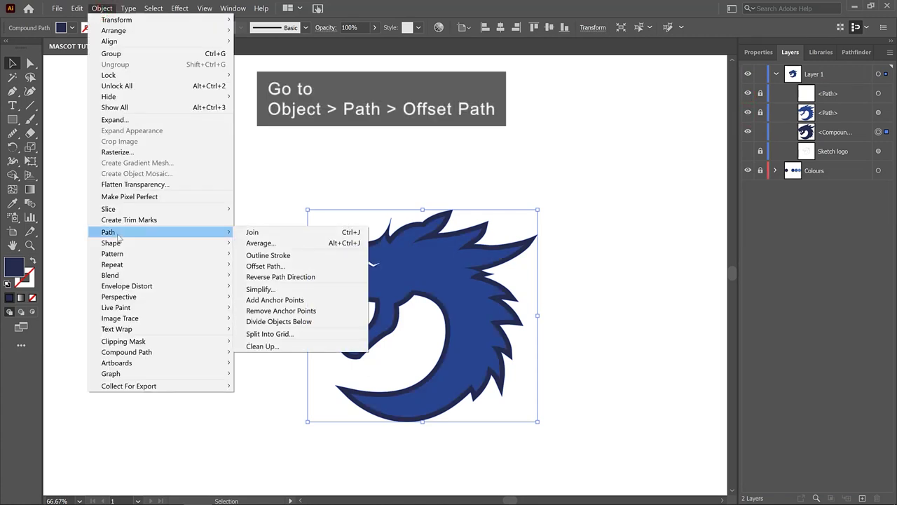
- Offset the dragon path by 8 px and fill the new outline white
left_click(285, 266)
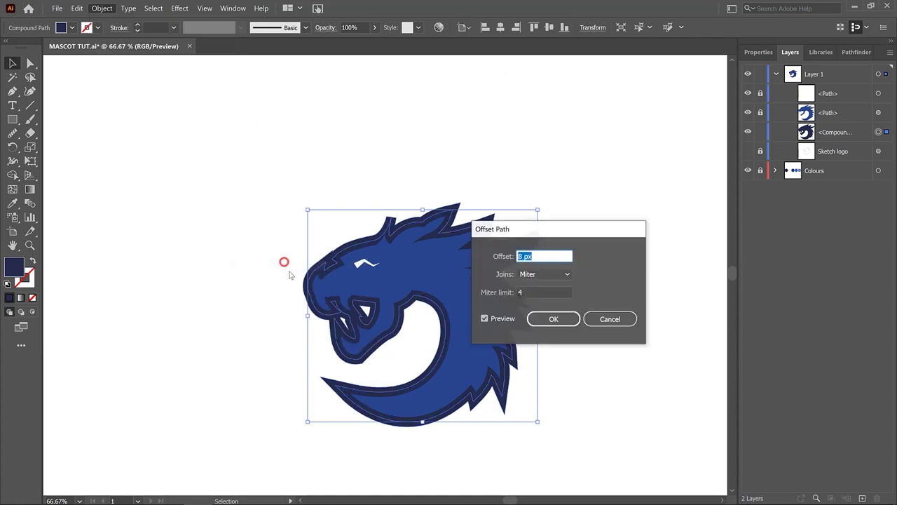
left_click(553, 319)
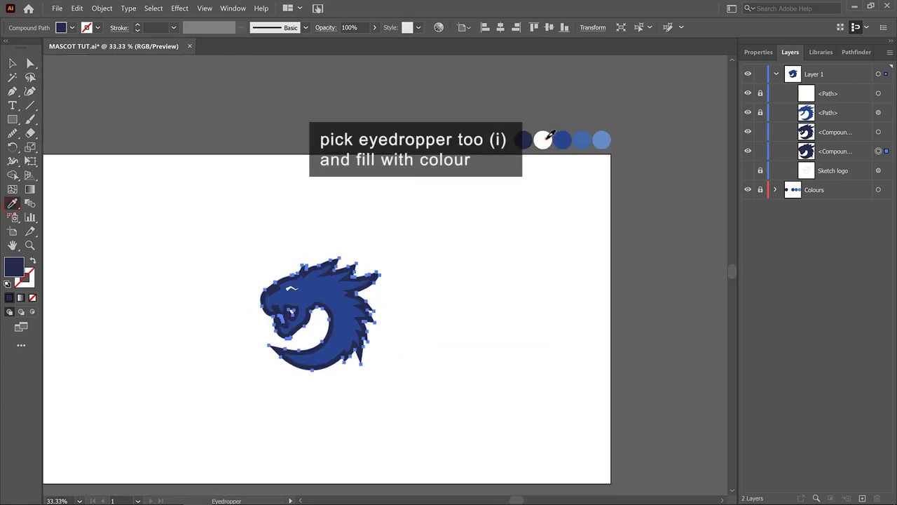
left_click(543, 141)
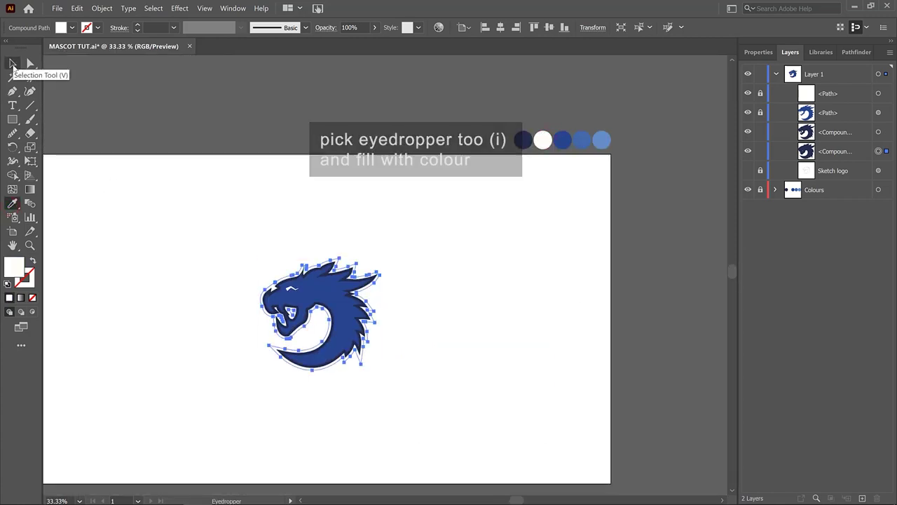
- Create a new layer above Colours and draw an artboard-sized background rectangle on it
left_click(13, 64)
left_click(415, 205)
left_click(820, 194)
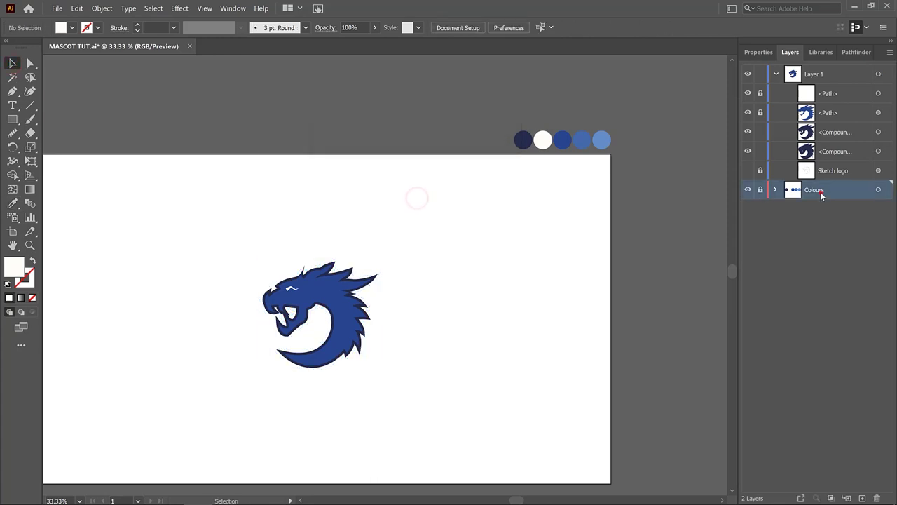
scroll(482, 277, "down", 1)
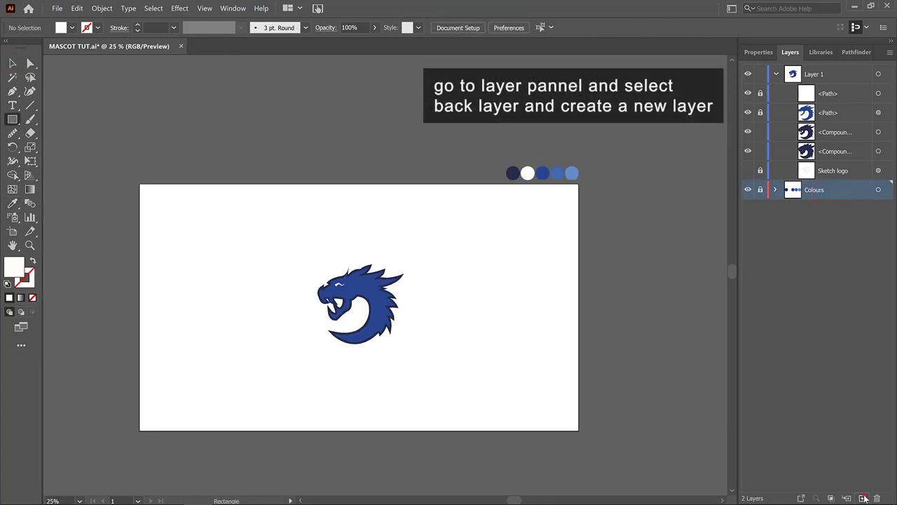
key("m")
left_click(862, 498)
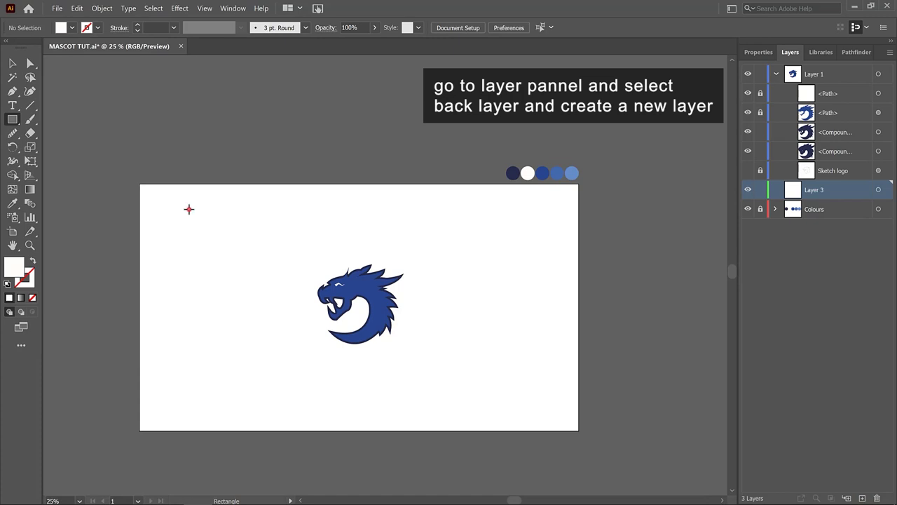
left_click(189, 208)
left_click(434, 272)
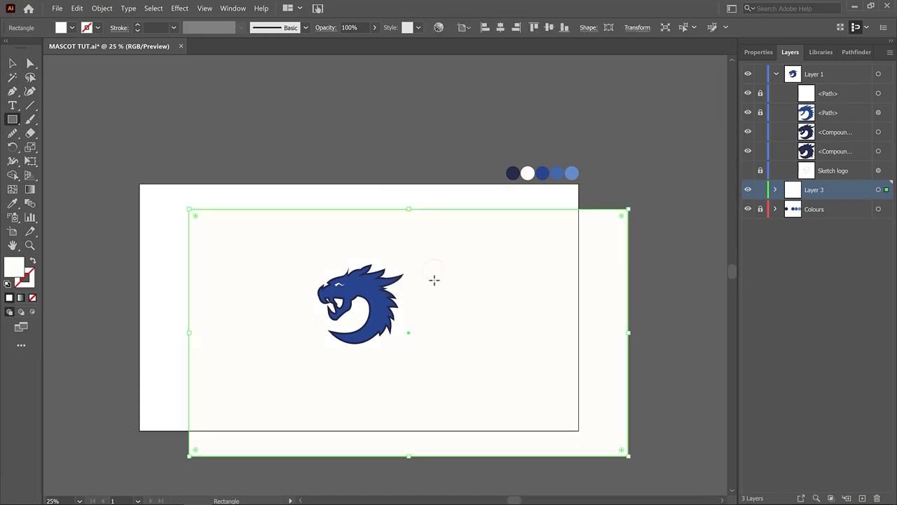
left_click(11, 203)
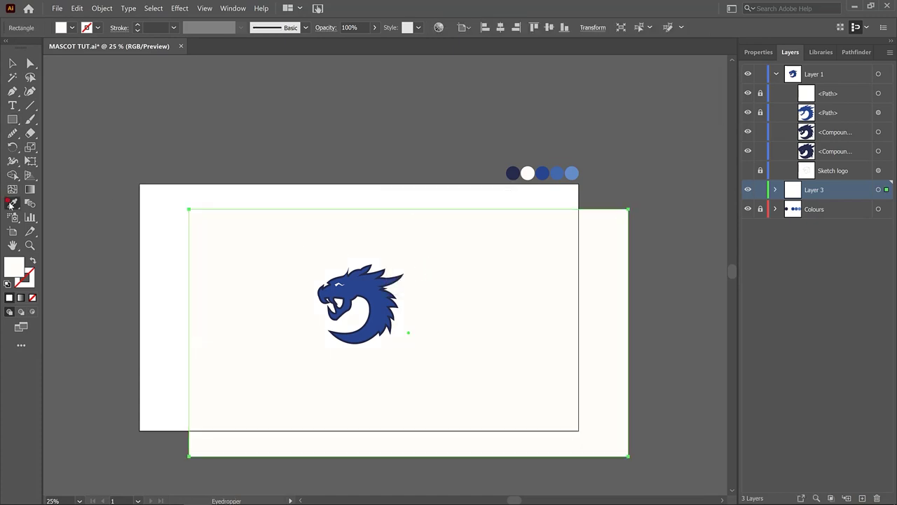
left_click(511, 173)
left_click(501, 28)
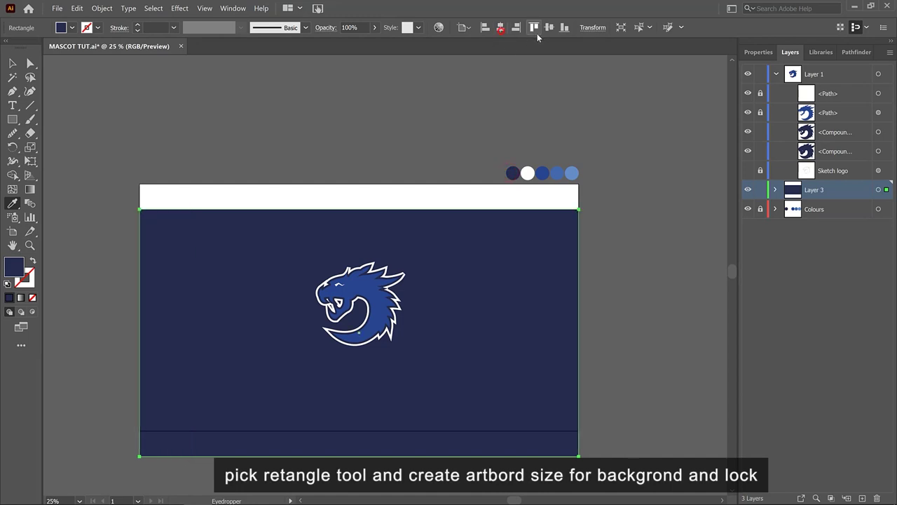
left_click(548, 27)
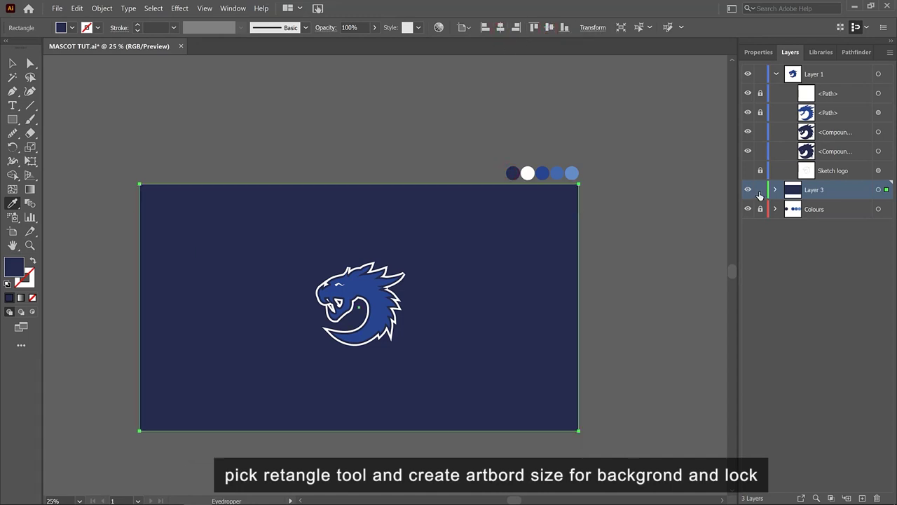
left_click(760, 190)
double_click(814, 189)
type("backgound")
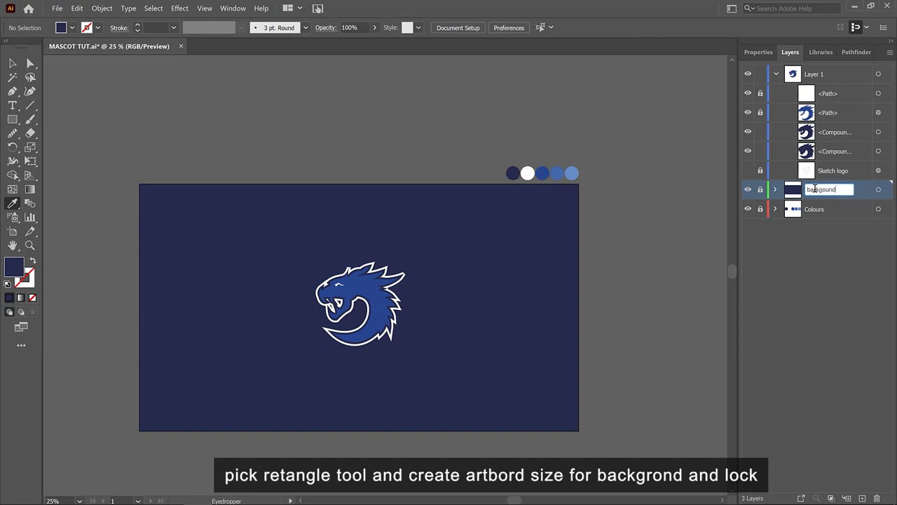
key("Return")
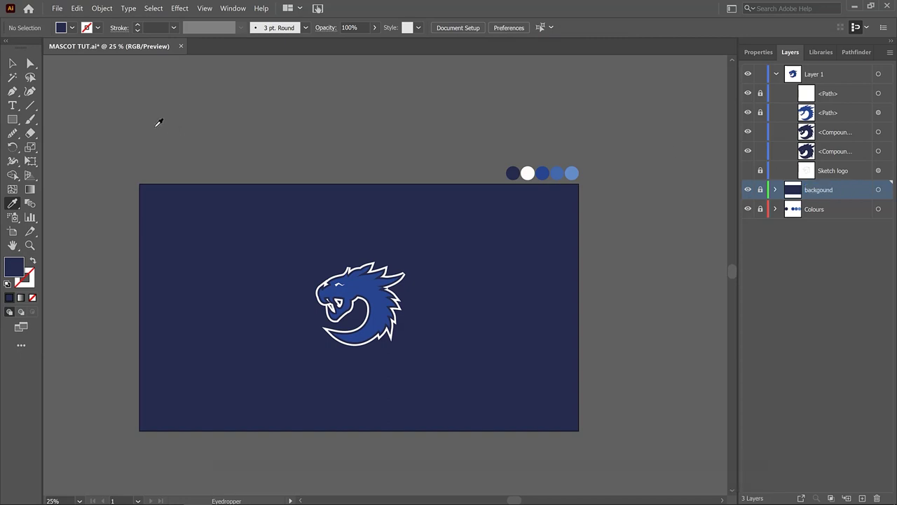
key("v")
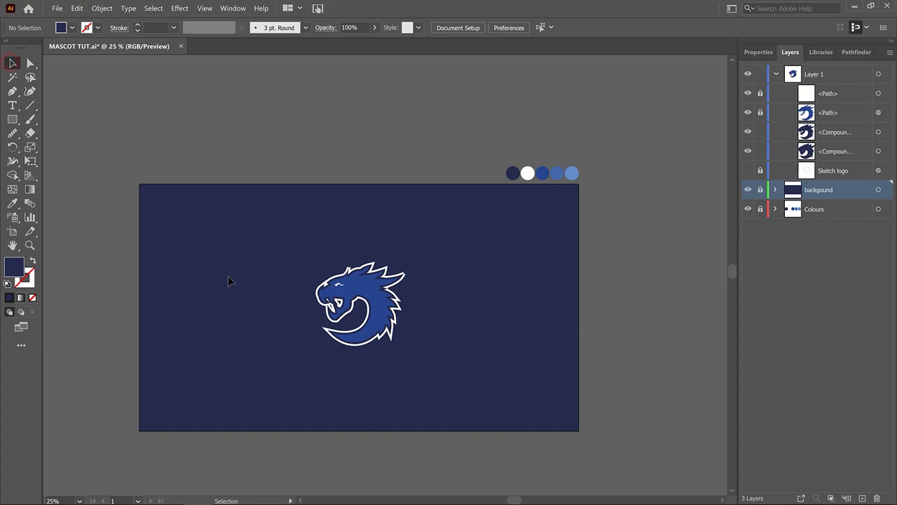
scroll(296, 292, "up", 1)
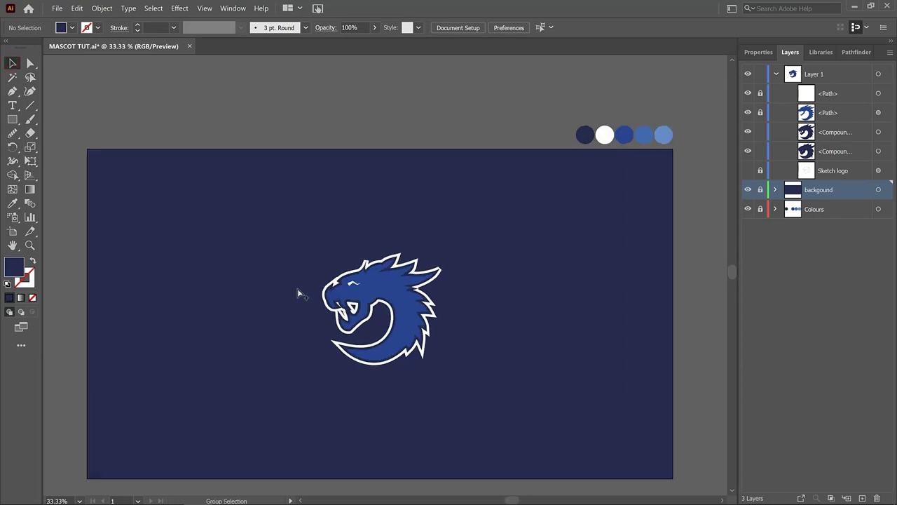
scroll(297, 293, "up", 1)
left_click_drag(545, 303, 466, 316)
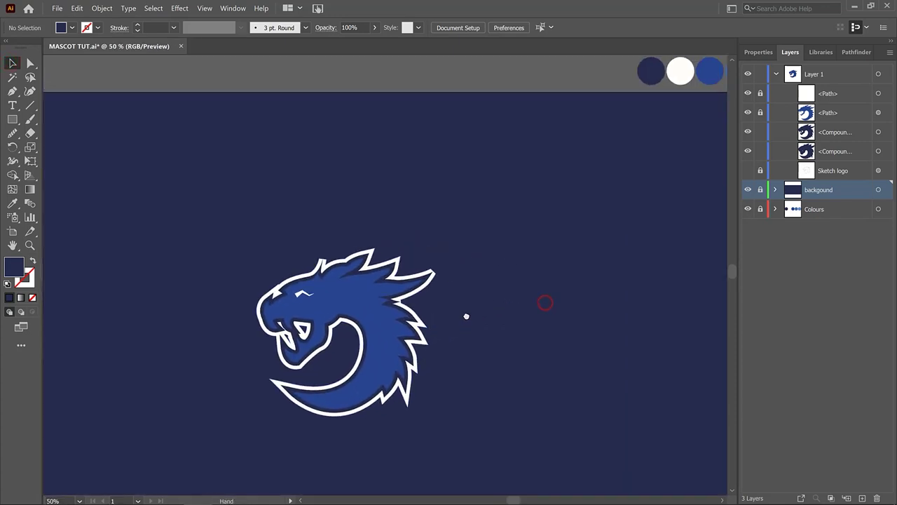
- Average the rightmost spike's two tip anchors into one point and drag it up-right
scroll(466, 316, "up", 1)
scroll(466, 315, "up", 1)
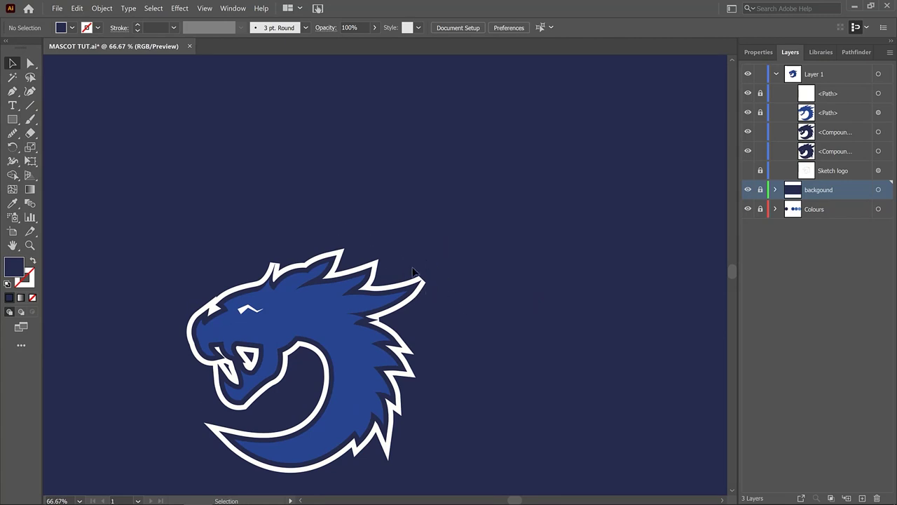
left_click(554, 198)
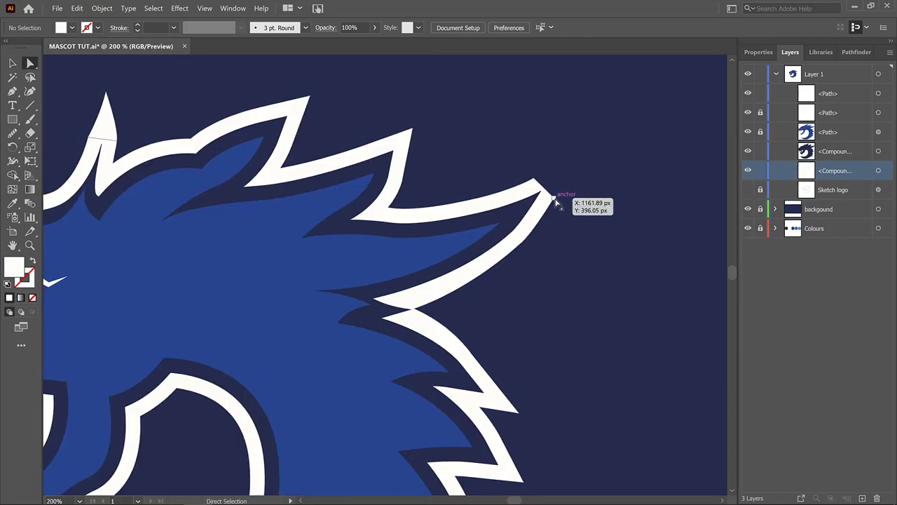
left_click(534, 178, "shift")
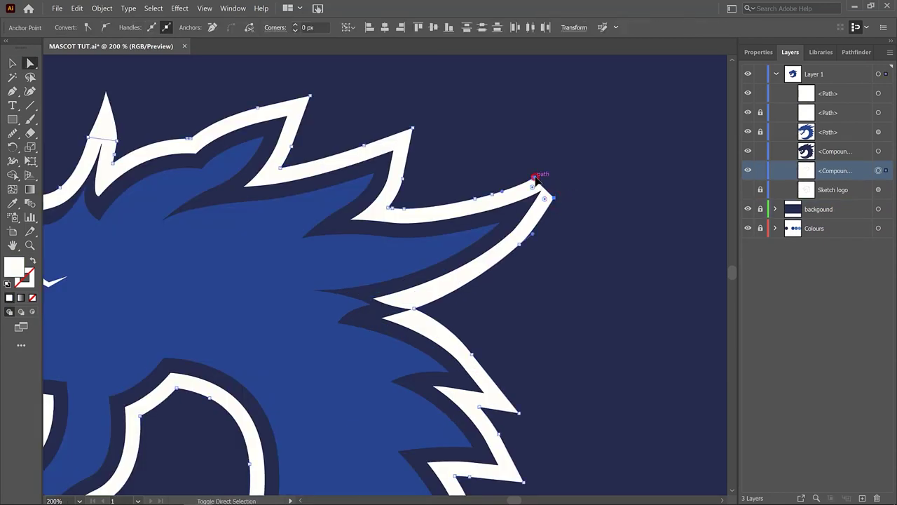
right_click(536, 179)
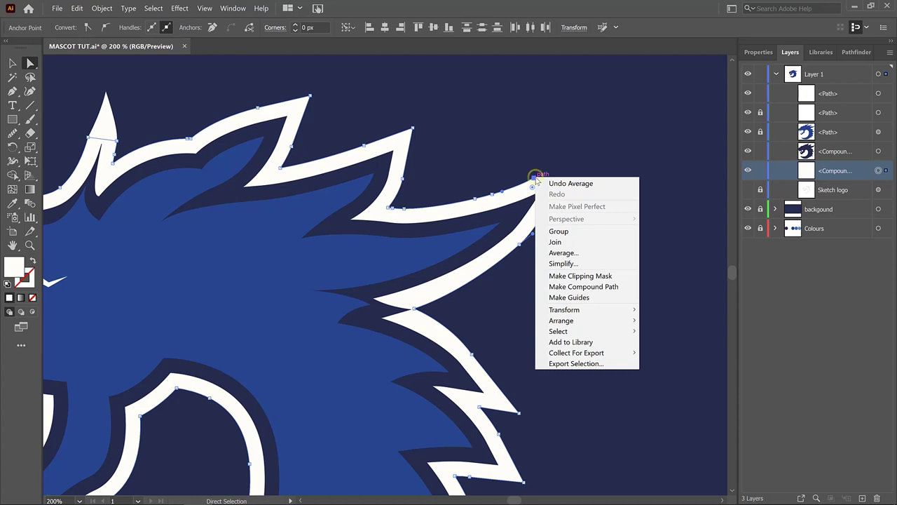
left_click(564, 253)
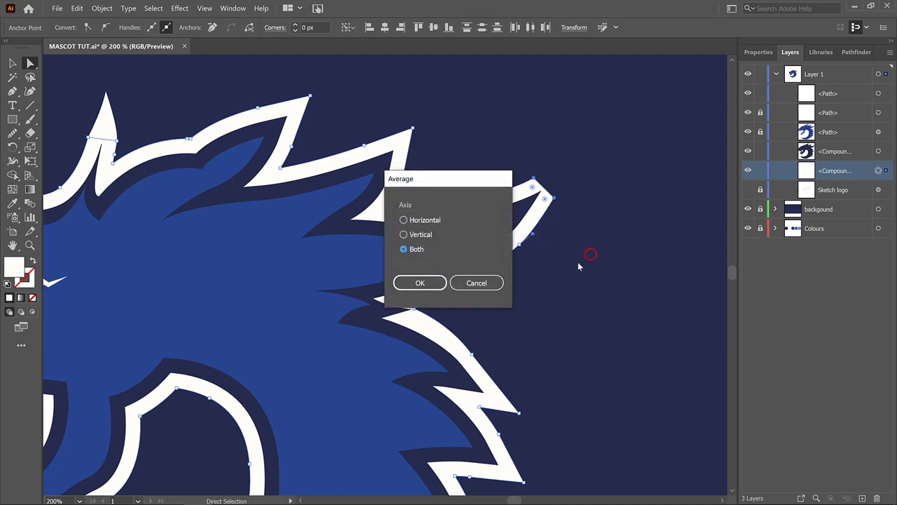
left_click(417, 283)
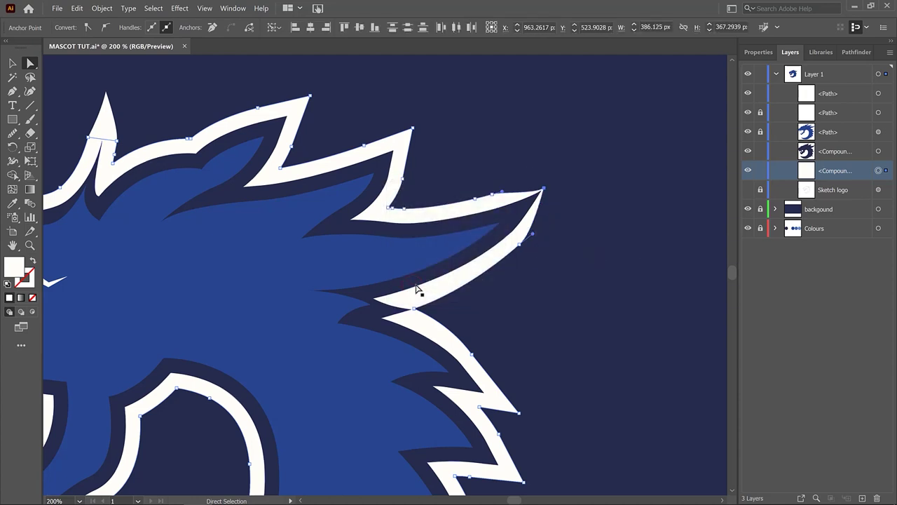
left_click_drag(543, 195, 573, 177)
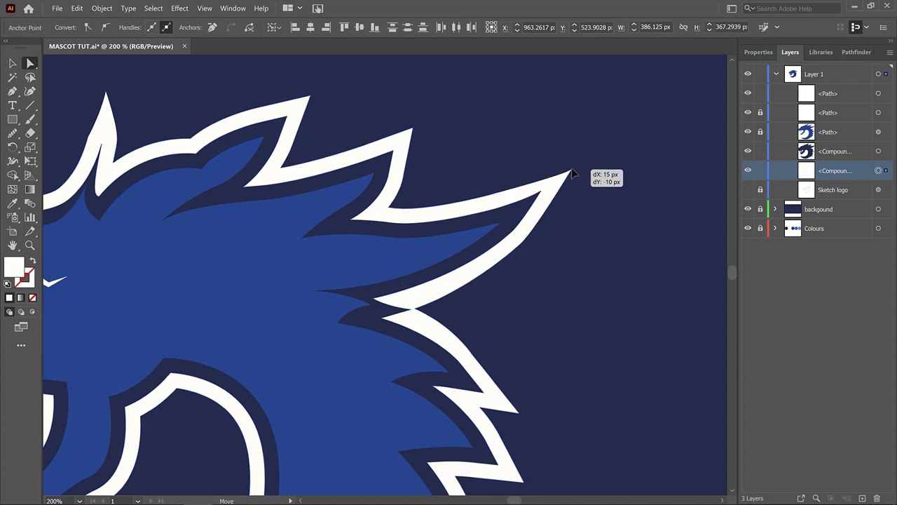
left_click_drag(573, 177, 579, 162)
left_click(596, 203)
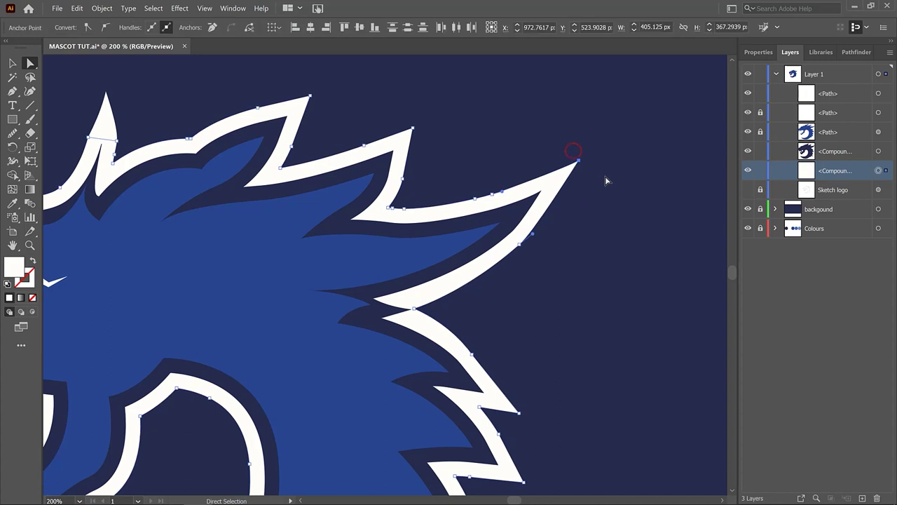
scroll(586, 155, "up", 3)
- Delete the unneeded extra anchor point from the white outline
left_click(554, 177)
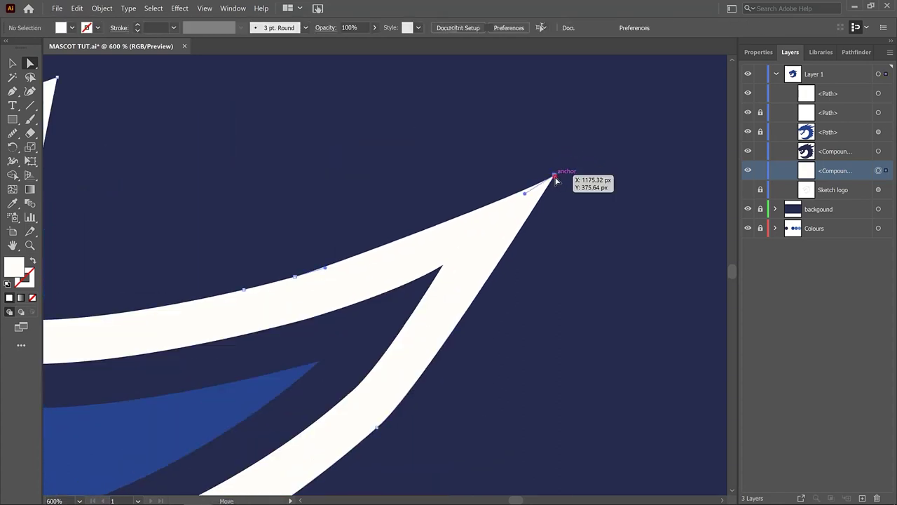
mouse_move(12, 91)
left_mouse_down()
mouse_move(61, 128)
mouse_move(61, 119)
left_mouse_up()
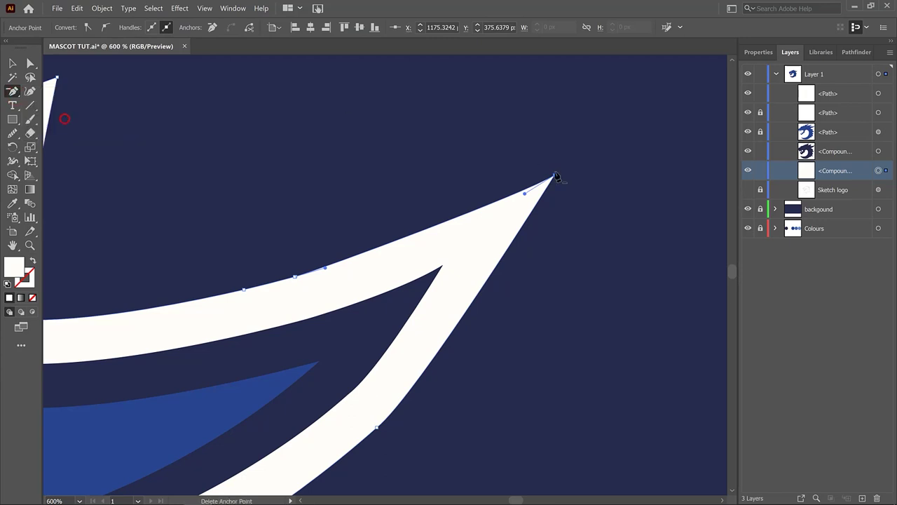
scroll(589, 178, "down", 3, "alt")
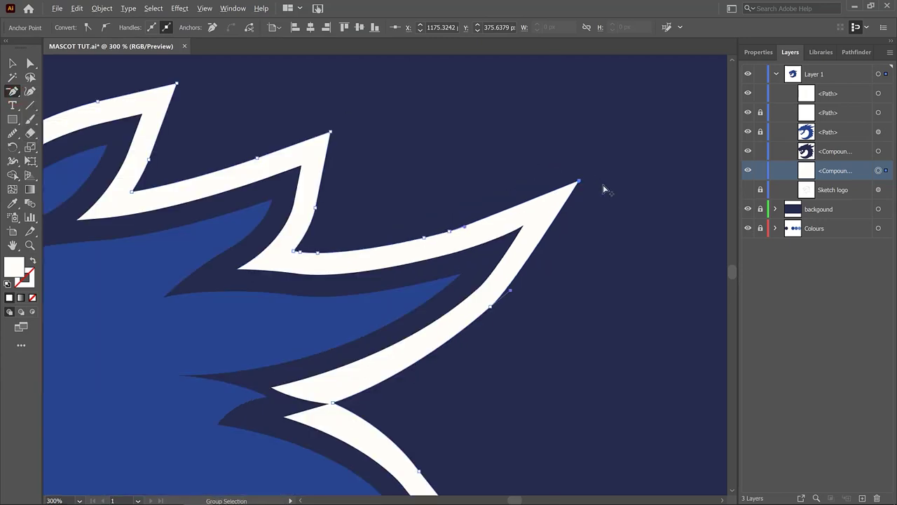
scroll(500, 341, "down", 2)
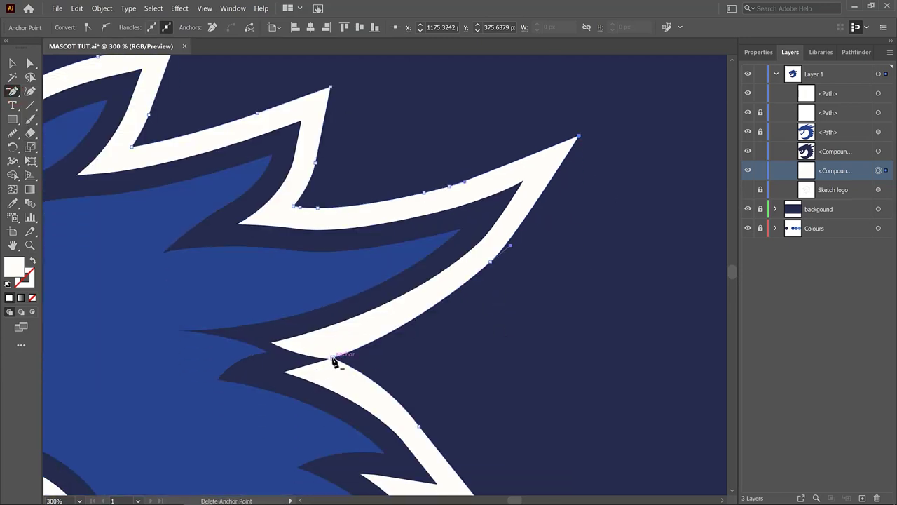
left_click(332, 359)
key("v")
left_click(249, 172)
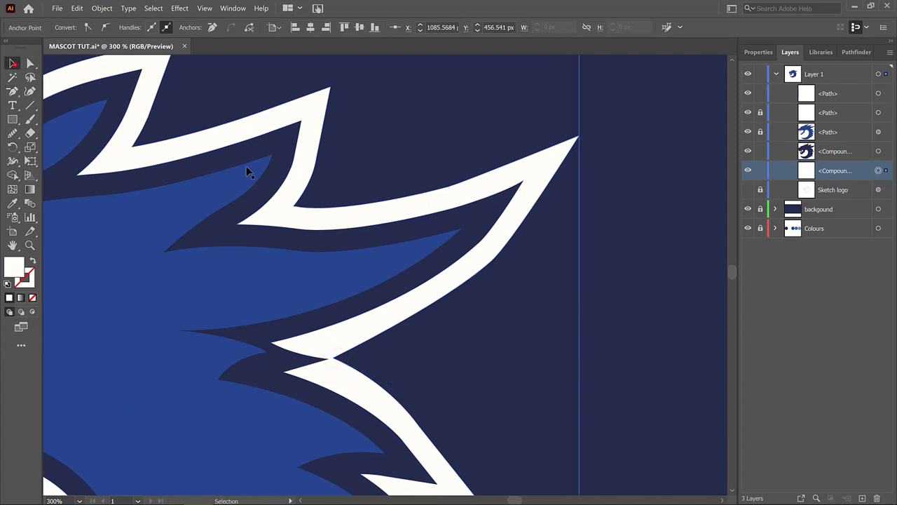
left_click(493, 321)
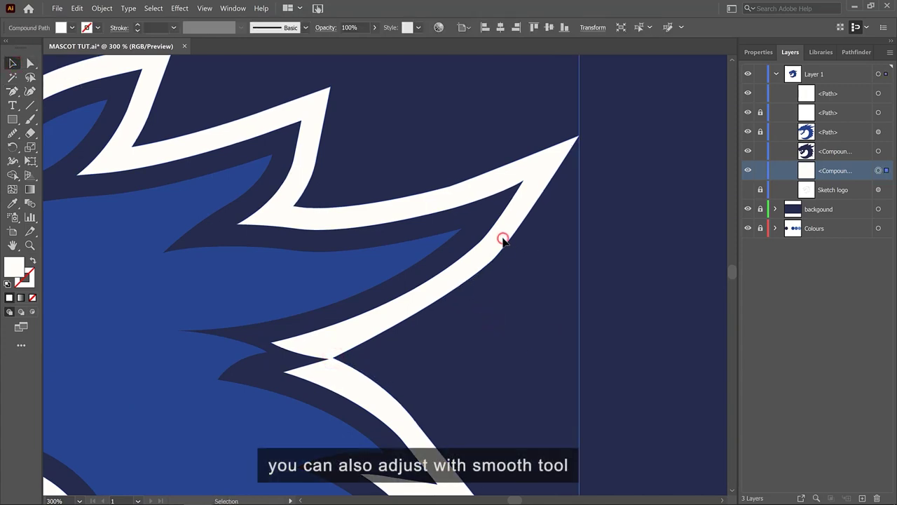
- Average the top spike's two tip anchors and pull the merged point up into a tall spike
scroll(500, 240, "down", 3, "alt")
scroll(280, 169, "up", 3, "alt")
key("a")
left_click(279, 178)
left_click(319, 184, "shift")
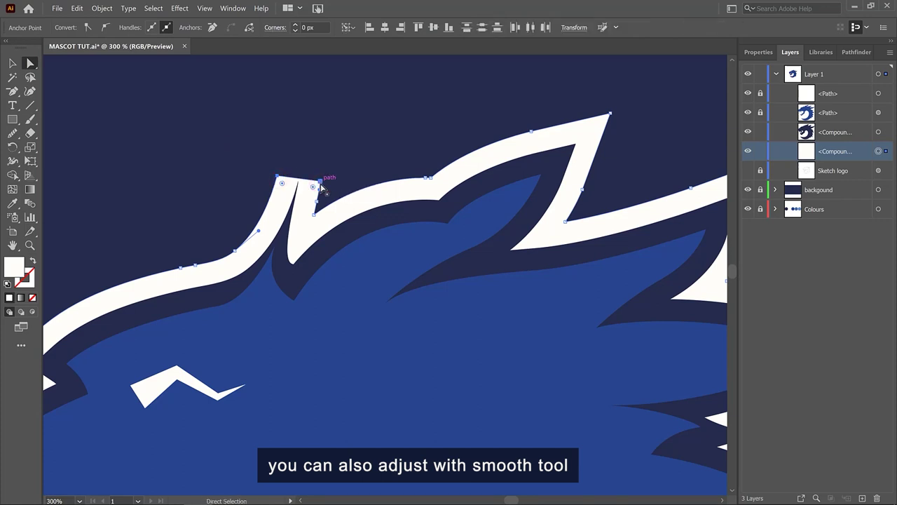
key("ctrl+alt+j")
left_click(447, 284)
left_click_drag(299, 182, 316, 107)
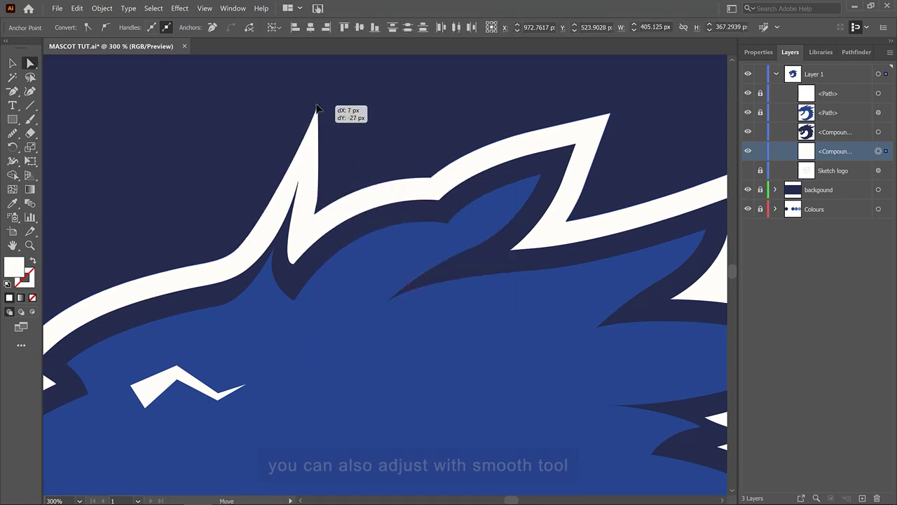
- Curve the tall spike's left side and adjust its tip position
left_click(357, 140)
left_click(13, 91)
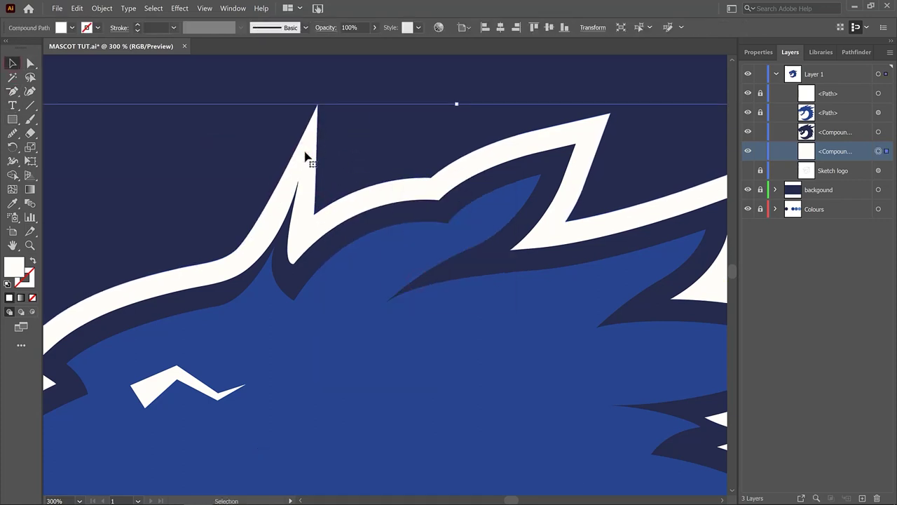
left_click(283, 187)
left_click_drag(290, 150, 304, 171)
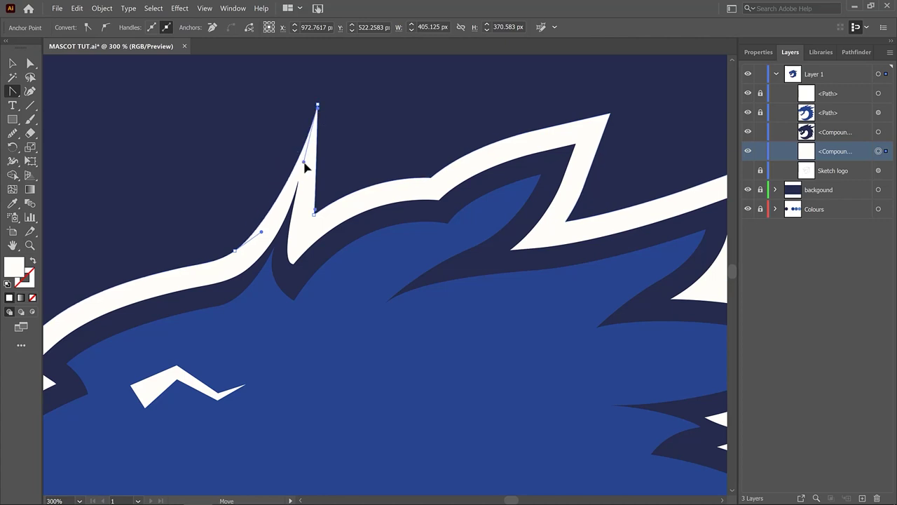
left_click(315, 212)
key("a")
left_click_drag(317, 105, 319, 97)
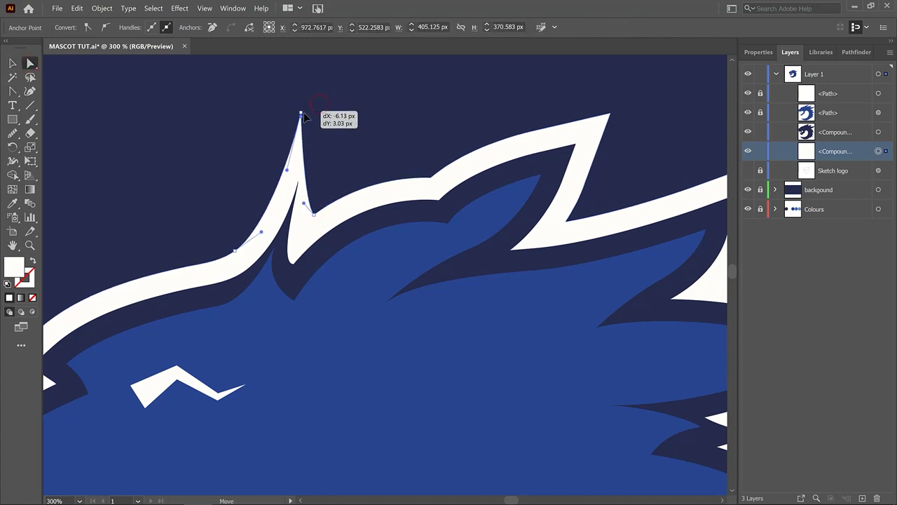
- Fine-tune the tall spike's tip position on the white outline
scroll(360, 124, "down", 5)
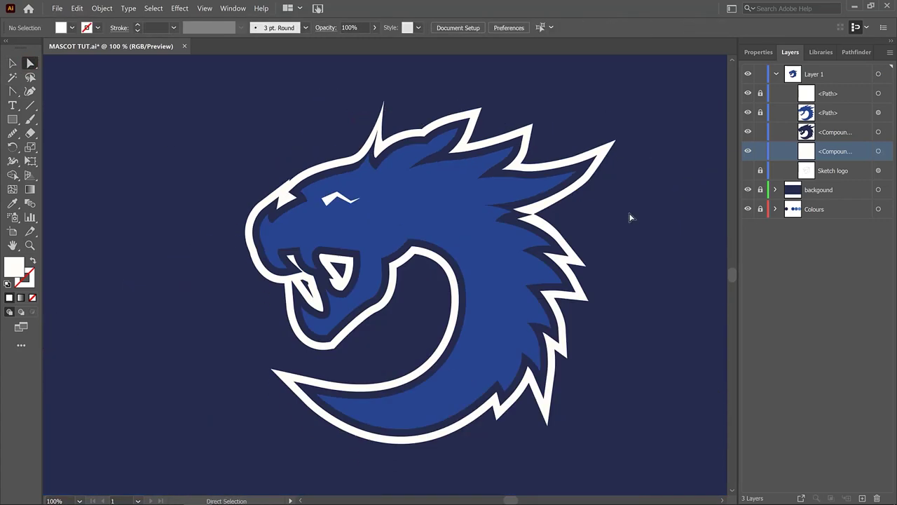
scroll(400, 136, "up", 3)
left_click_drag(372, 105, 376, 124)
left_click(401, 112)
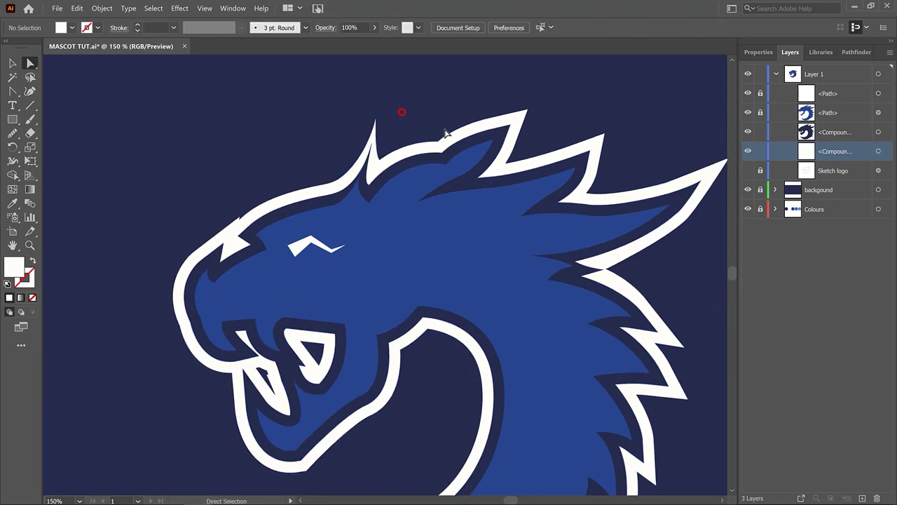
scroll(444, 133, "down", 2)
scroll(416, 175, "up", 3)
- Unlock the white eye highlight shape and select it
key("v")
left_click(707, 137)
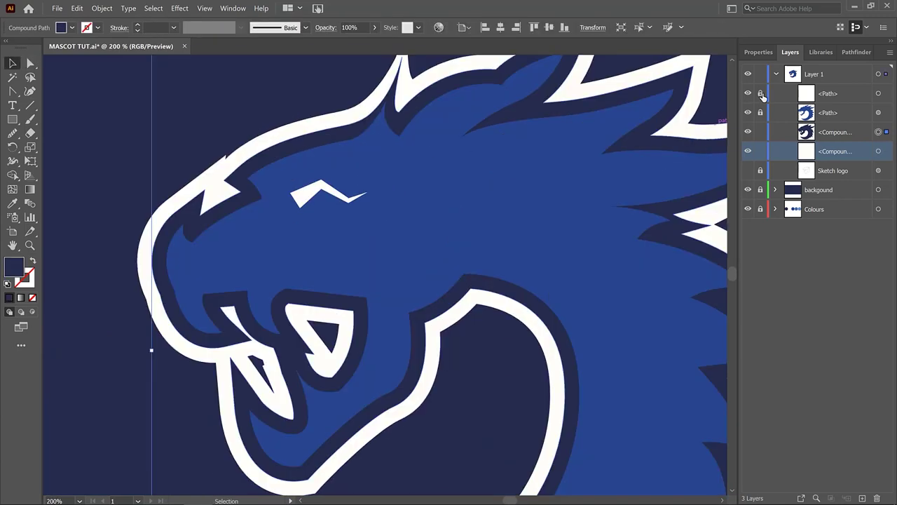
left_click(748, 93)
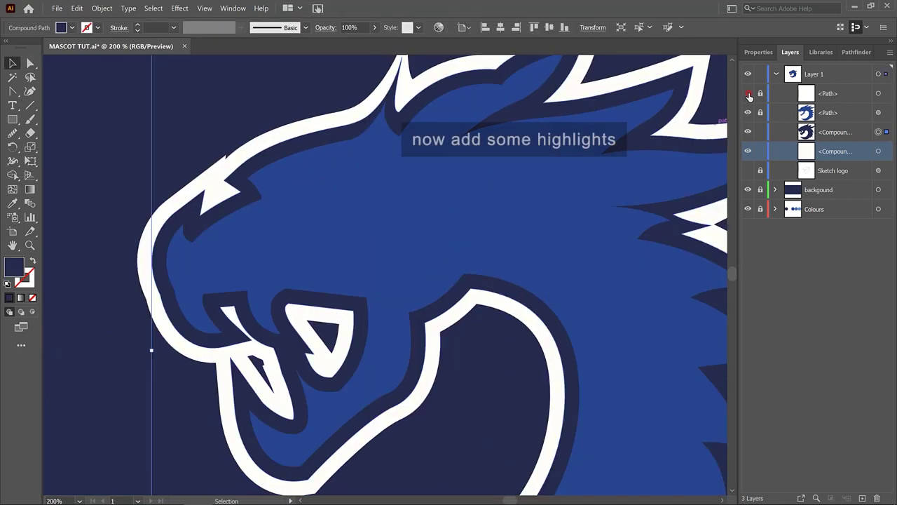
left_click(783, 96)
left_click(326, 196)
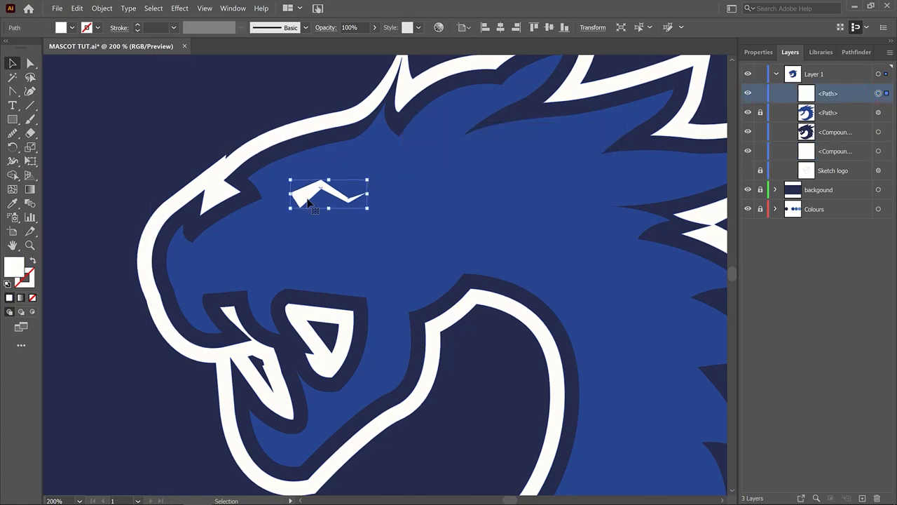
scroll(308, 202, "up", 1)
scroll(311, 214, "up", 1)
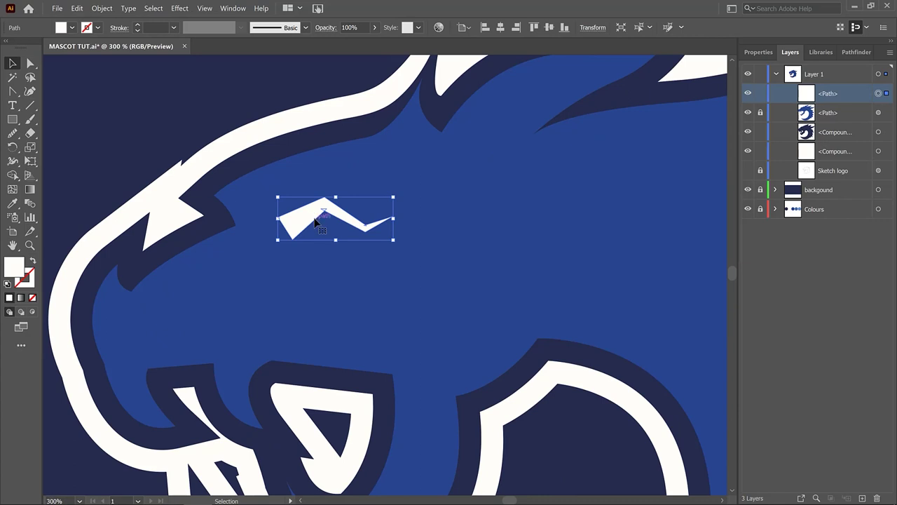
left_click(852, 52)
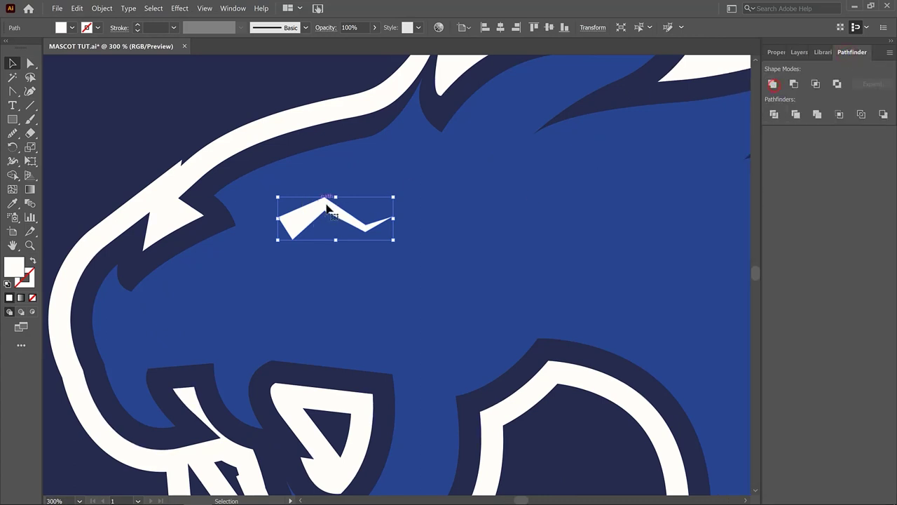
scroll(315, 221, "up", 1)
- Duplicate the eye just above the original and flatten the copy's height
left_click_drag(305, 231, 312, 232)
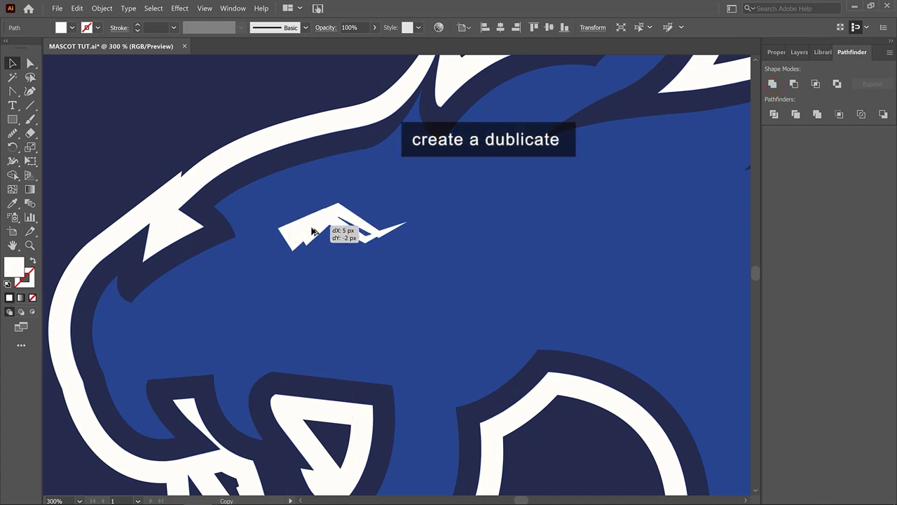
left_click_drag(312, 231, 315, 239)
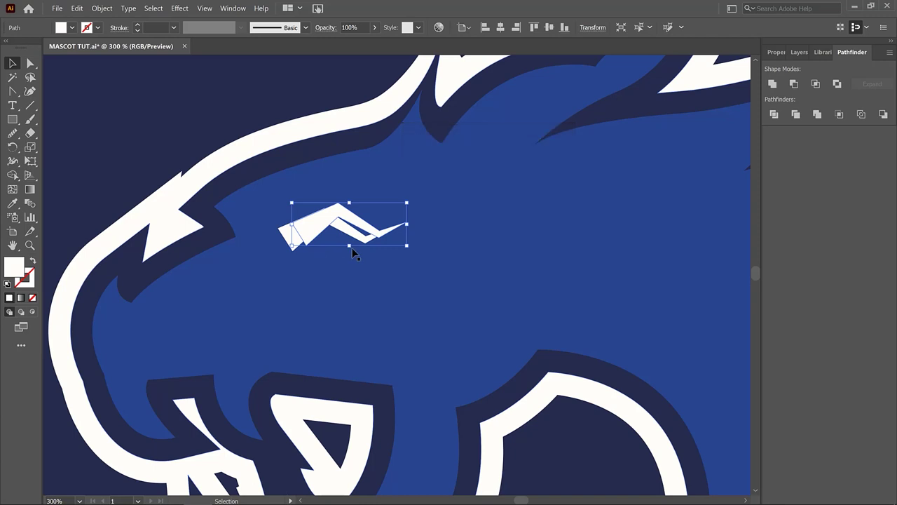
scroll(315, 246, "up", 2)
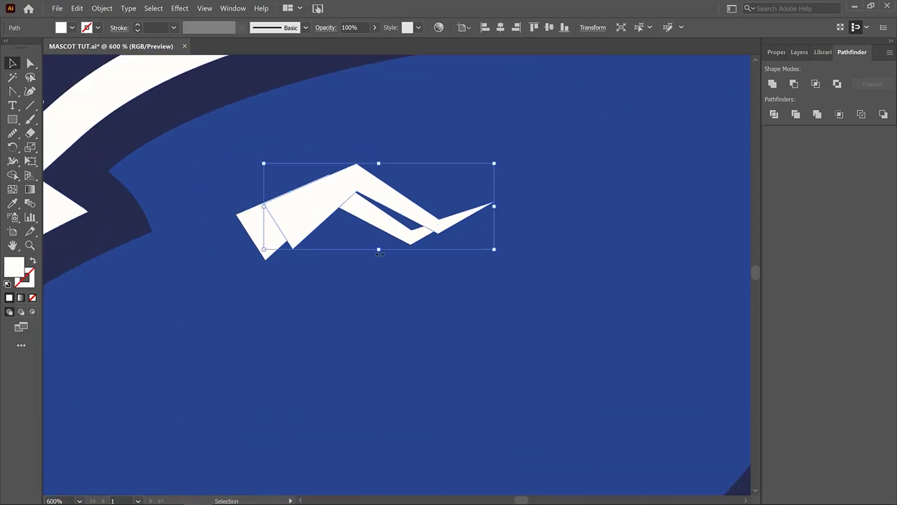
left_click_drag(379, 254, 377, 224)
mouse_move(369, 184)
left_mouse_down()
mouse_move(381, 194)
mouse_move(372, 198)
left_mouse_up()
- Merge the lower and middle eye regions with Shape Builder, leaving the upper sliver separate
key("shift+m")
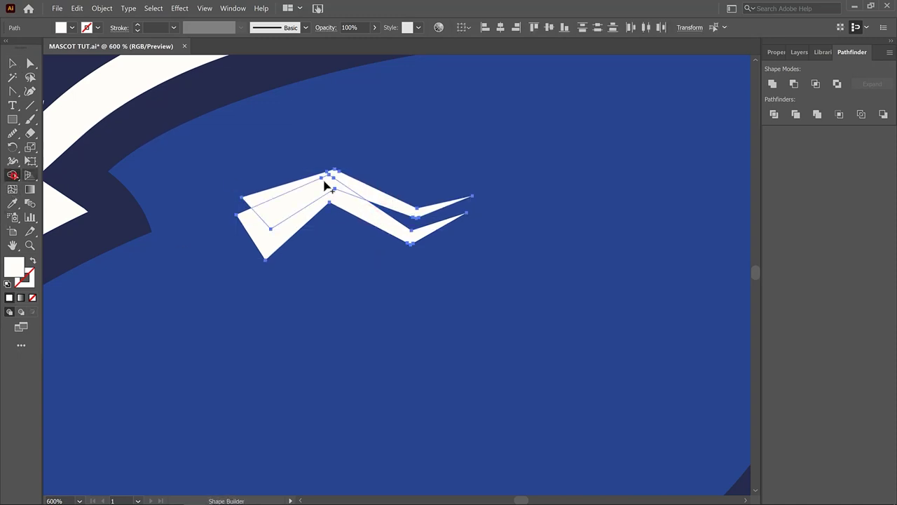
left_click(265, 236)
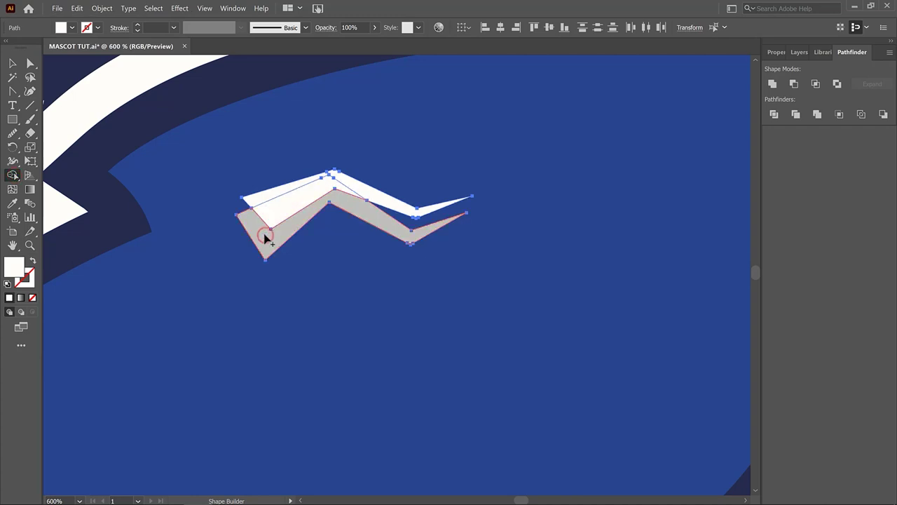
left_click_drag(270, 225, 330, 205)
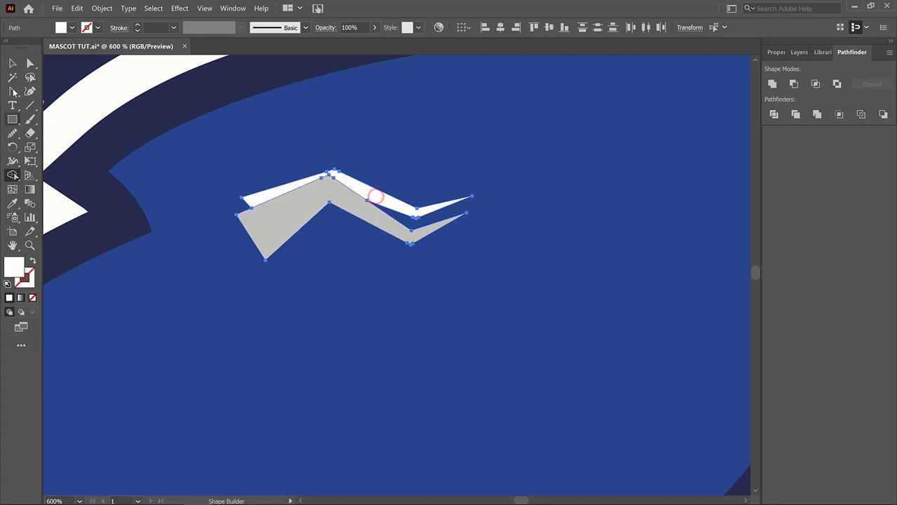
key("v")
left_click(371, 125)
left_click(375, 192)
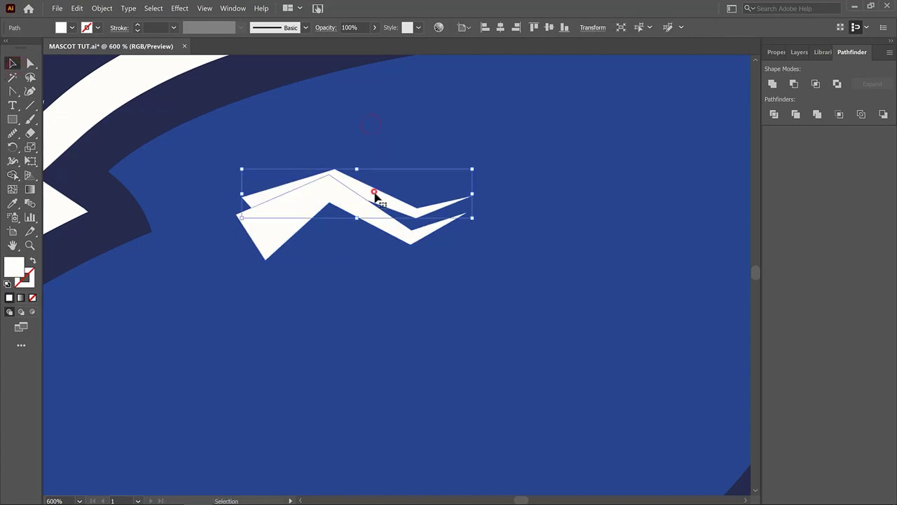
- Colour the upper sliver above the eye dark navy with the Eyedropper
key("i")
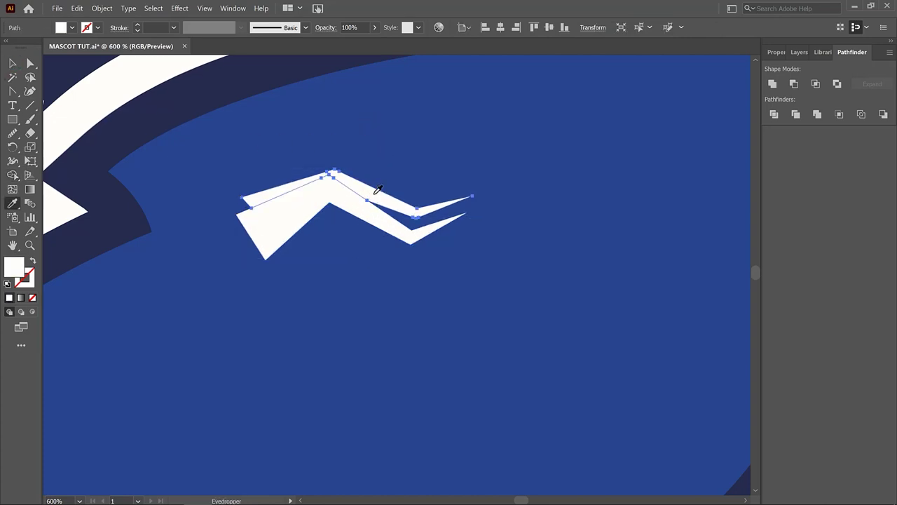
scroll(392, 191, "down", 2)
left_click(646, 87)
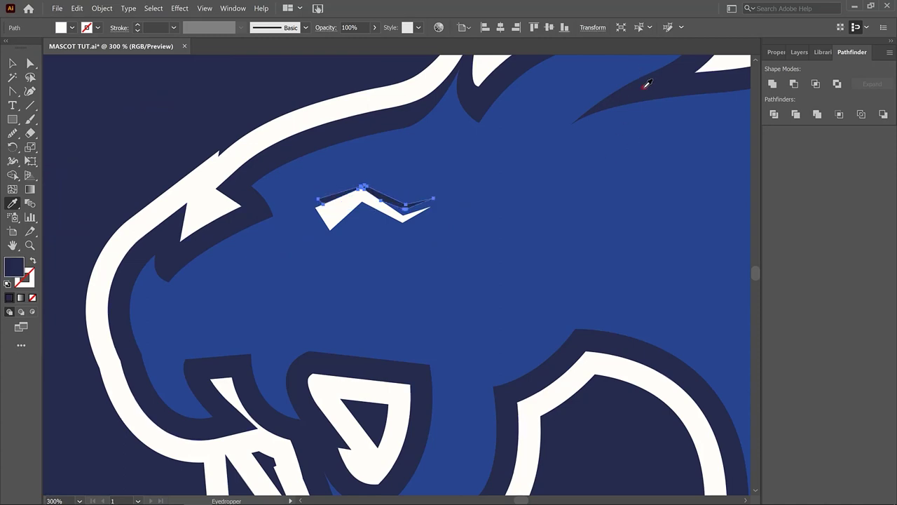
left_click(12, 63)
left_click(106, 129)
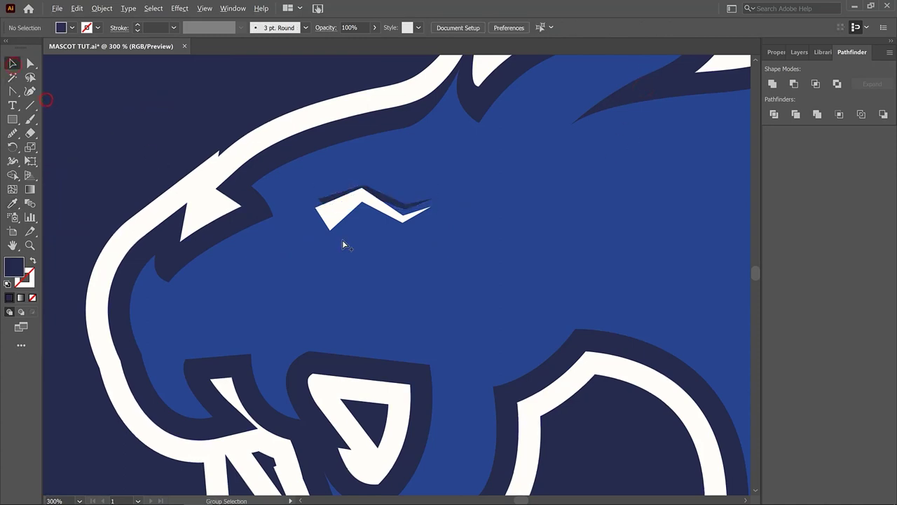
scroll(342, 240, "down", 3)
scroll(392, 244, "up", 3)
scroll(393, 243, "up", 1)
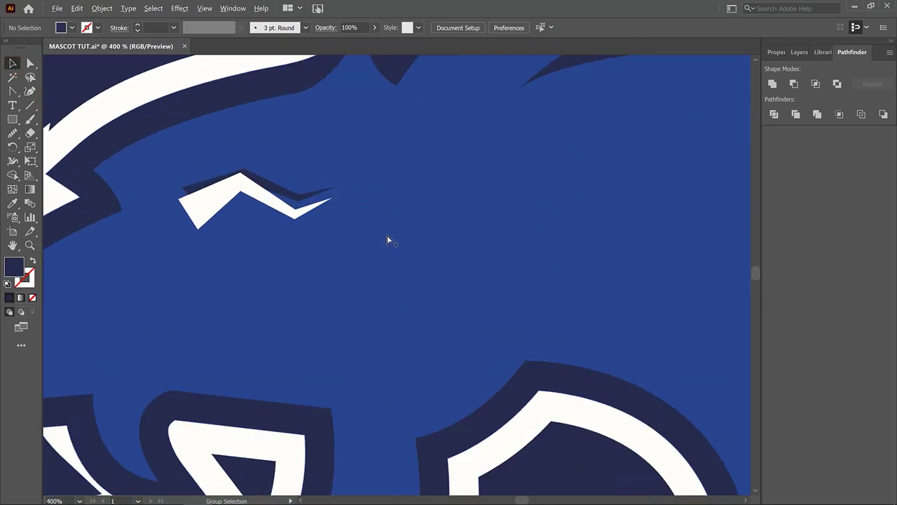
key("ctrl+1")
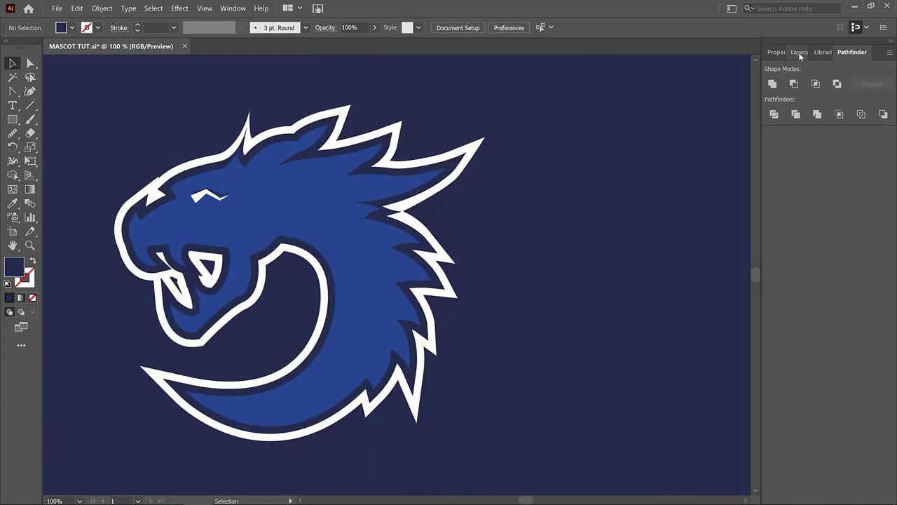
- Unlock the blue head-fill sublayer, lock the compound outline sublayer, and target the head fill
left_click(799, 52)
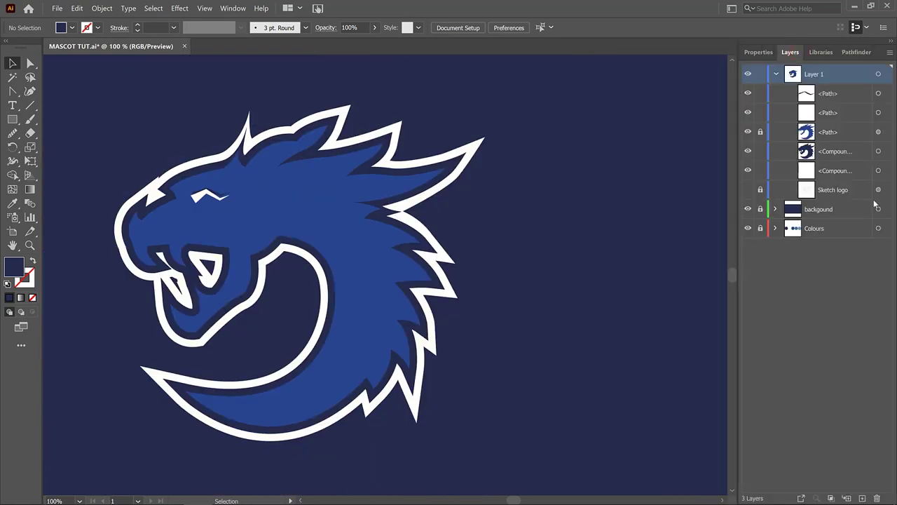
left_click(761, 132)
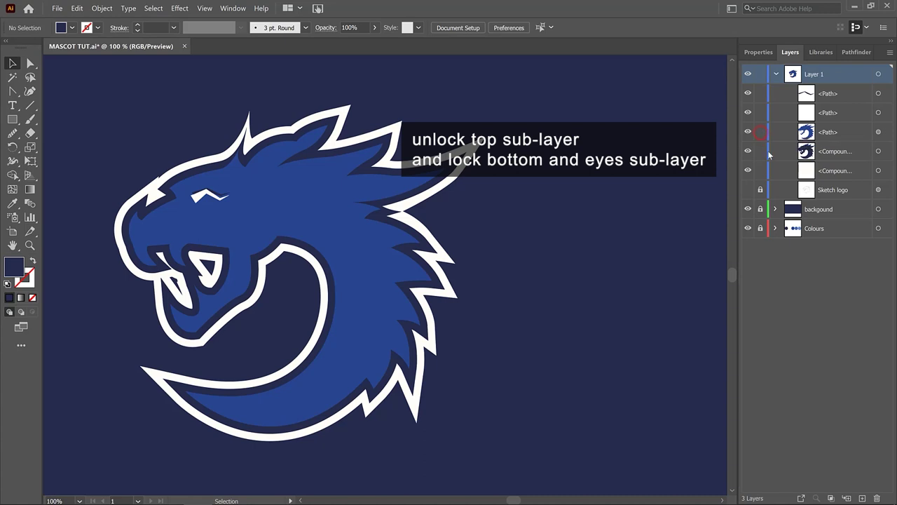
left_click(761, 152)
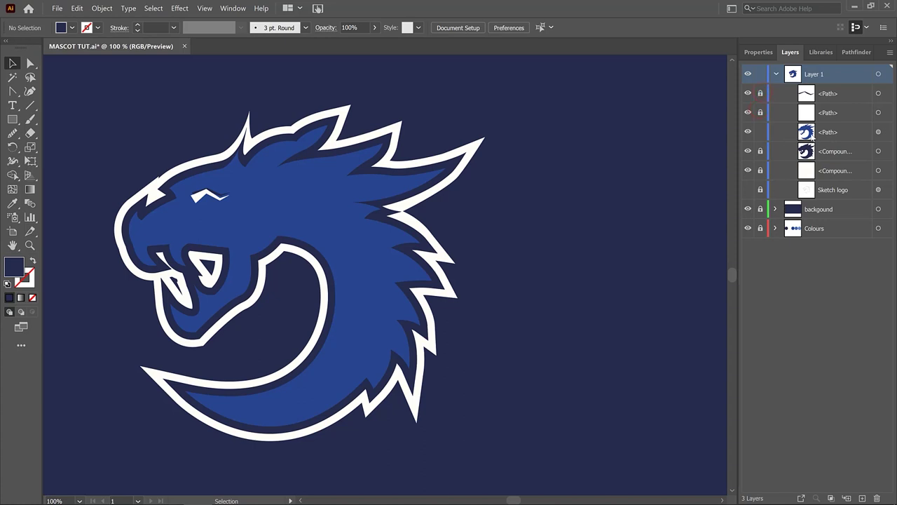
left_click(810, 135)
- Start the highlight path at the forehead and curve it down the back of the neck
key("p")
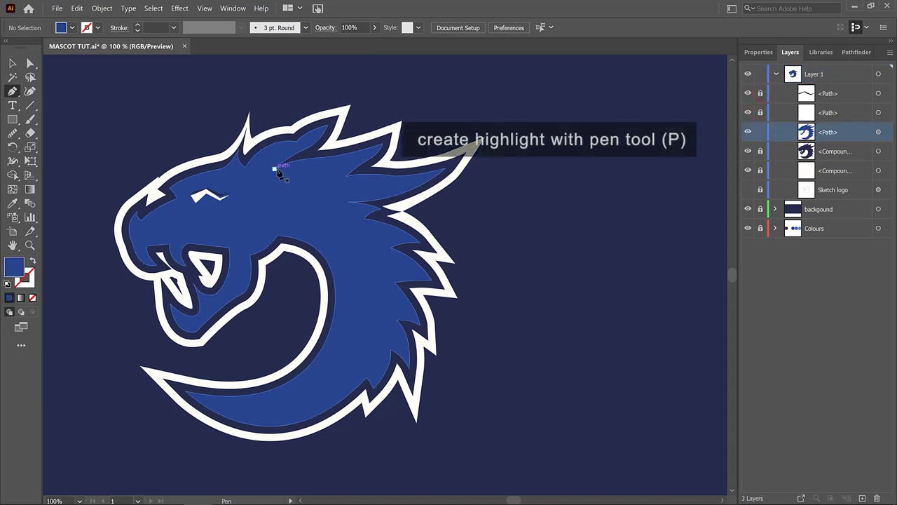
left_click(275, 169)
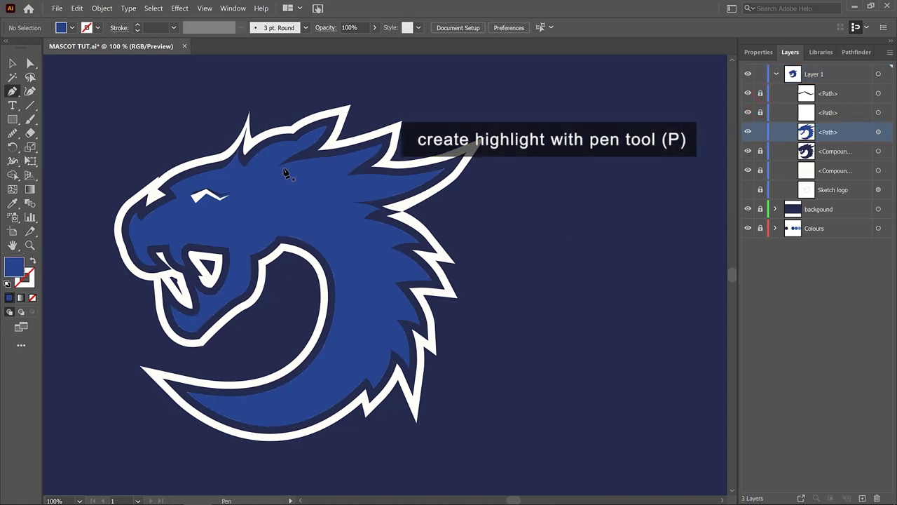
left_click(283, 168)
mouse_move(330, 171)
left_mouse_down()
mouse_move(314, 188)
mouse_move(339, 183)
left_mouse_up()
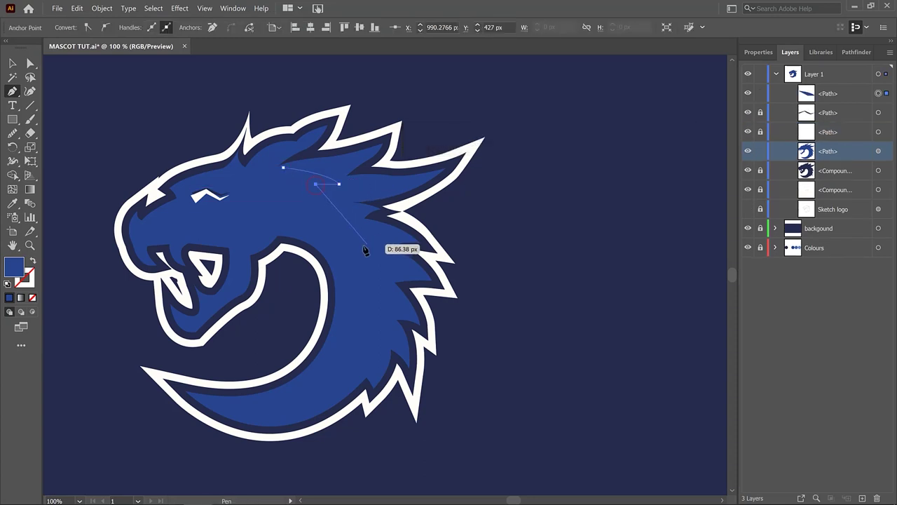
left_click_drag(367, 255, 356, 243)
mouse_move(367, 308)
left_mouse_down()
mouse_move(360, 333)
mouse_move(361, 295)
left_mouse_up()
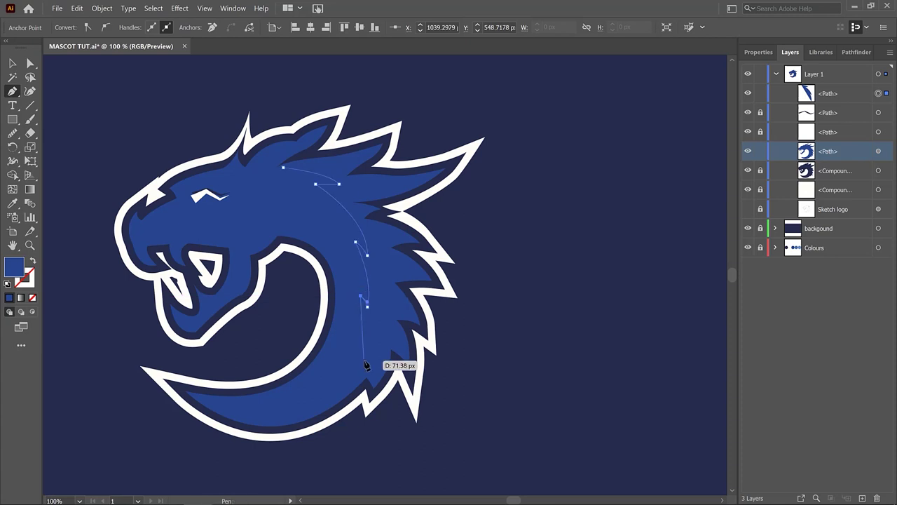
scroll(306, 477, "down", 5)
left_click_drag(341, 246, 311, 313)
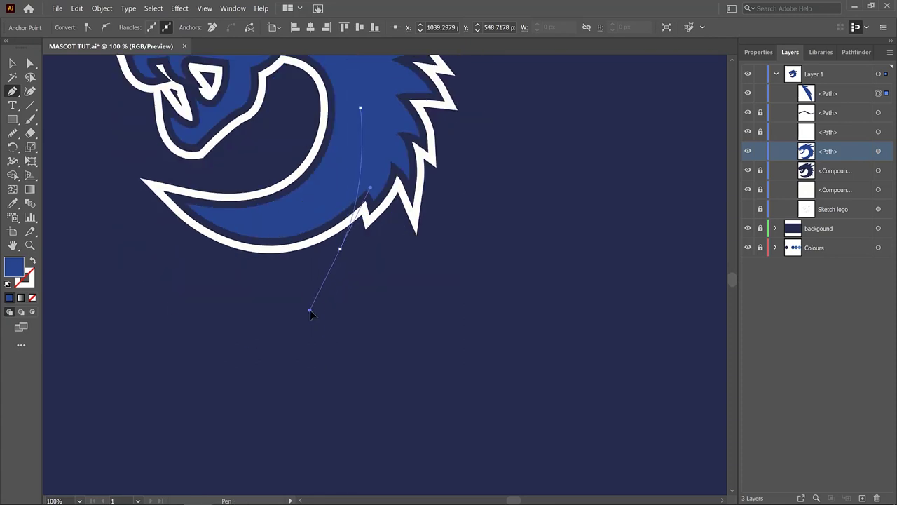
- Finish the highlight path with corner points to the right and close it
scroll(566, 395, "up", 3)
left_click(566, 395)
scroll(626, 145, "up", 3)
left_click(565, 70)
scroll(565, 70, "up", 2)
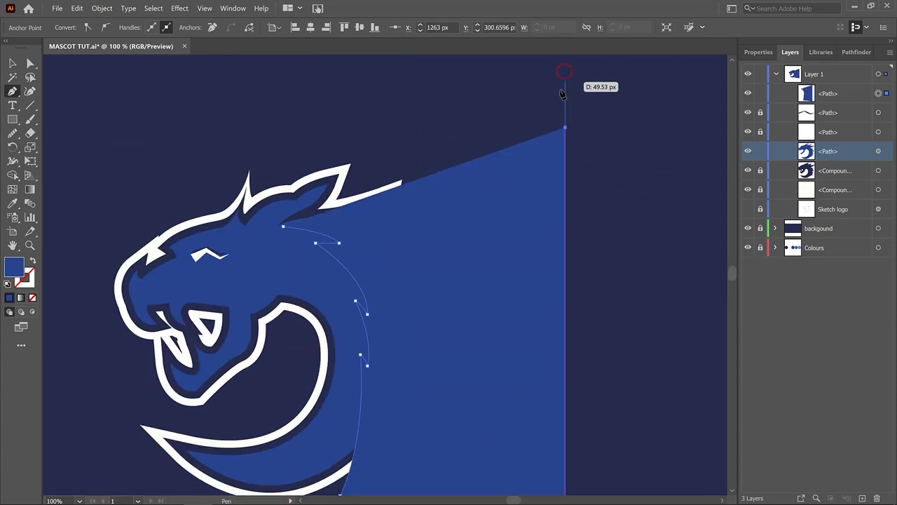
left_click(367, 177)
left_click_drag(284, 228, 414, 246)
- Trim away the highlight parts outside the dragon head with Shape Builder
key("v")
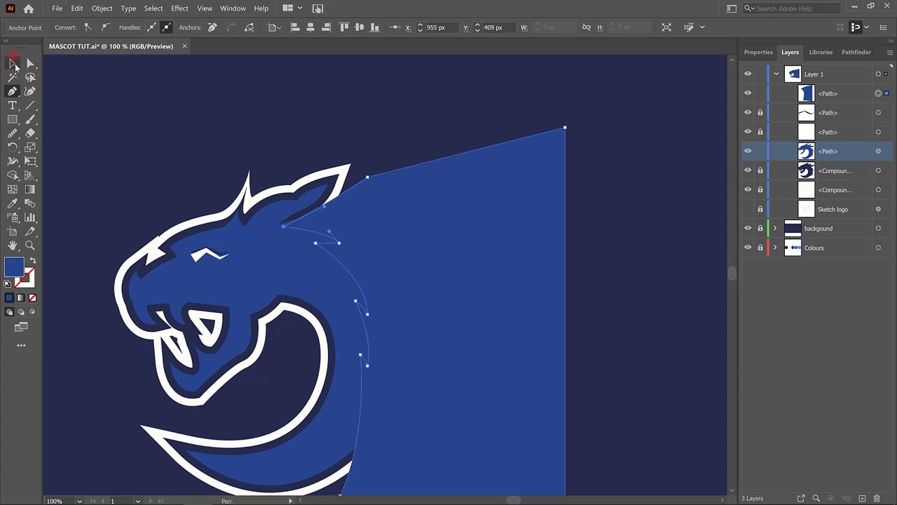
left_click(276, 279, "shift")
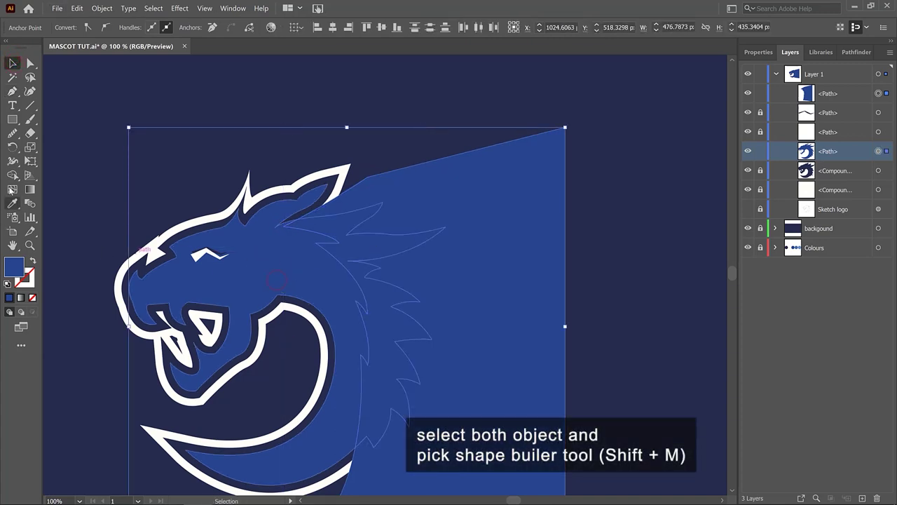
key("shift+m")
left_click(487, 201, "alt")
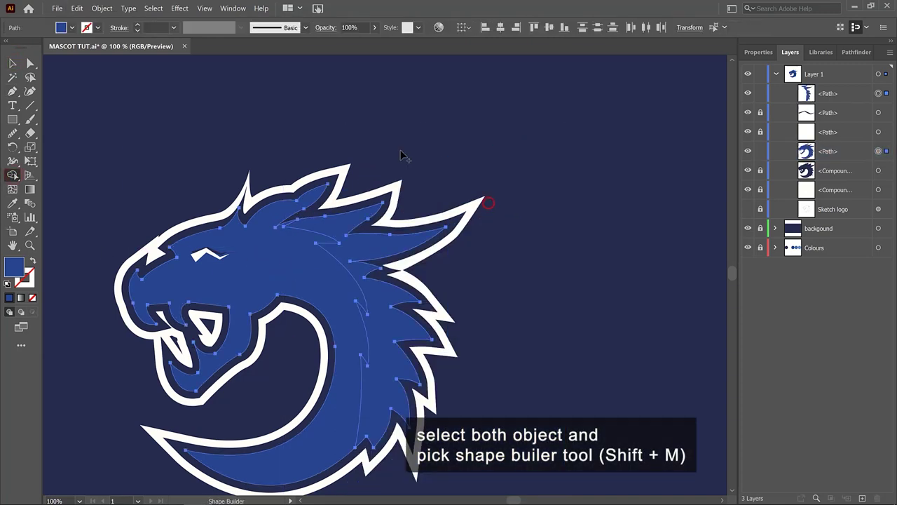
key("v")
left_click(482, 213)
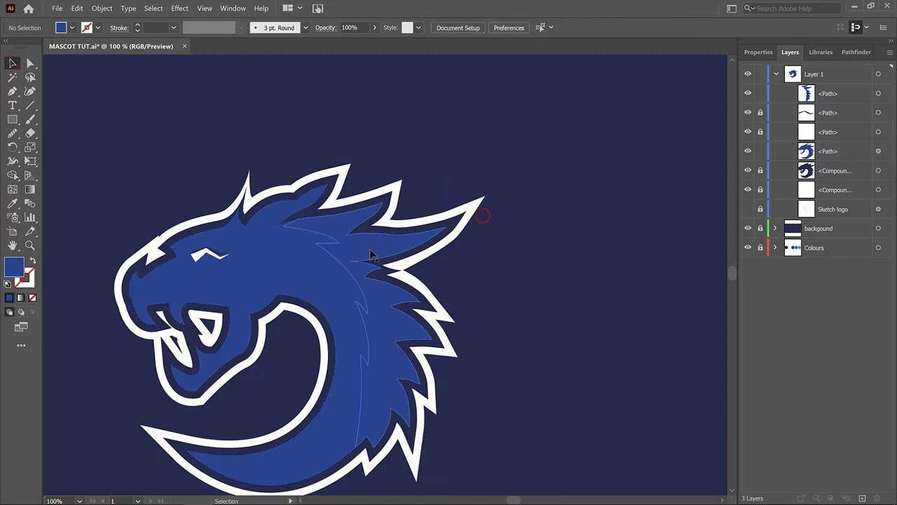
- Fill the mane highlight with the lighter blue using the Eyedropper
left_click(372, 256)
scroll(517, 248, "down", 2)
mouse_move(557, 248)
left_mouse_down()
mouse_move(326, 316)
mouse_move(341, 313)
left_mouse_up()
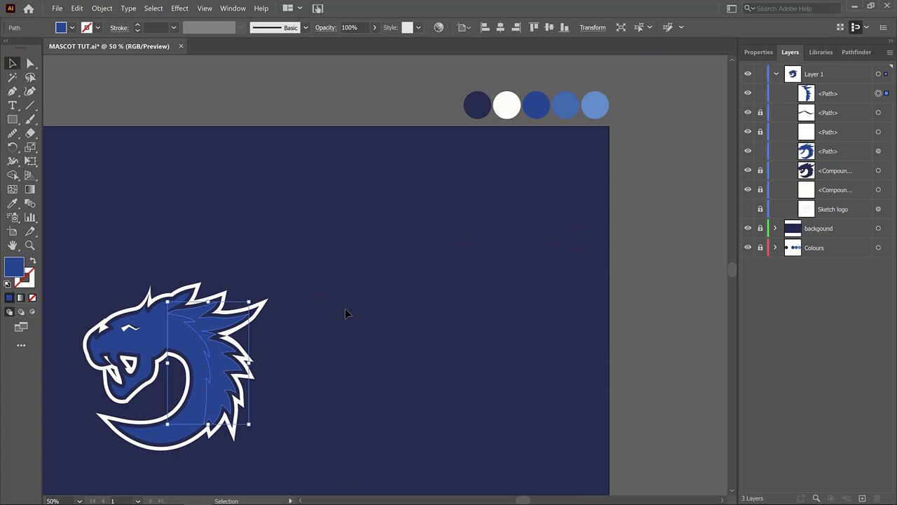
key("i")
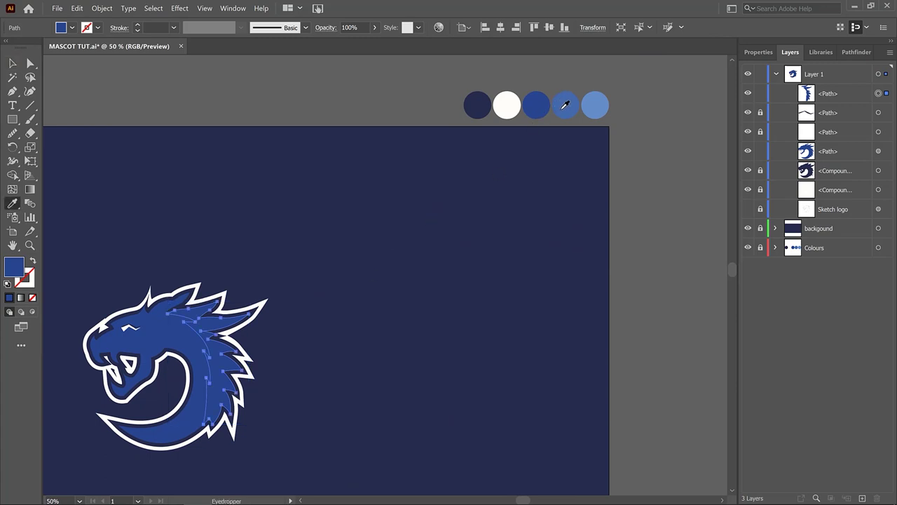
left_click(565, 105)
key("v")
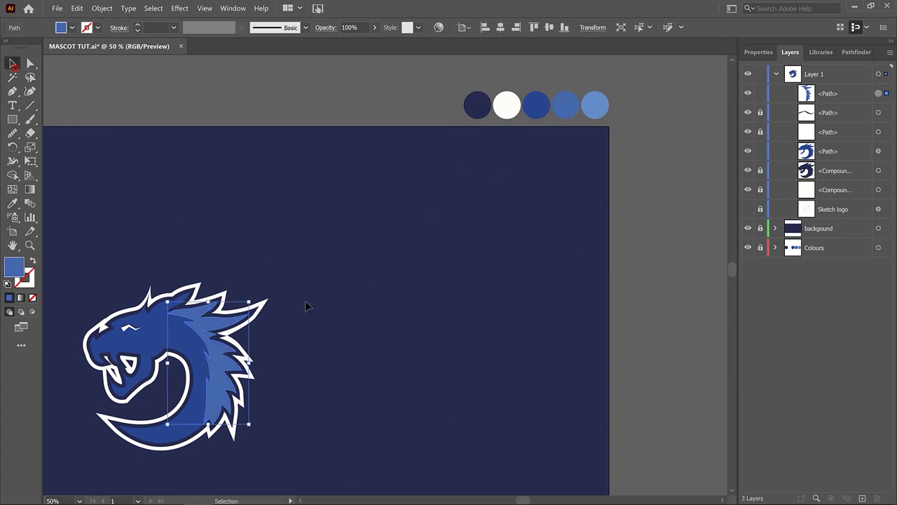
left_click(334, 327)
- Draw a triangular cutting shape over the mane highlight
key("p")
key("ctrl+=")
left_click(250, 341)
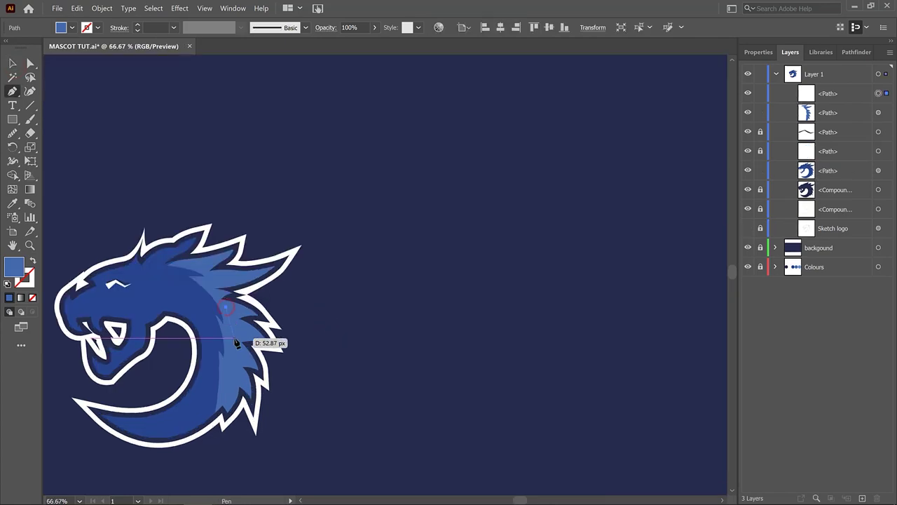
left_click(226, 331)
left_click(229, 371)
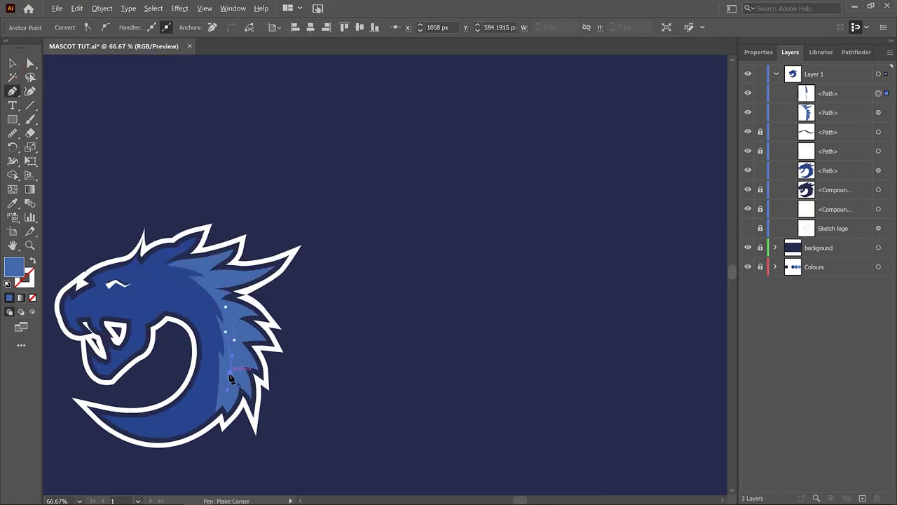
scroll(234, 344, "down", 2)
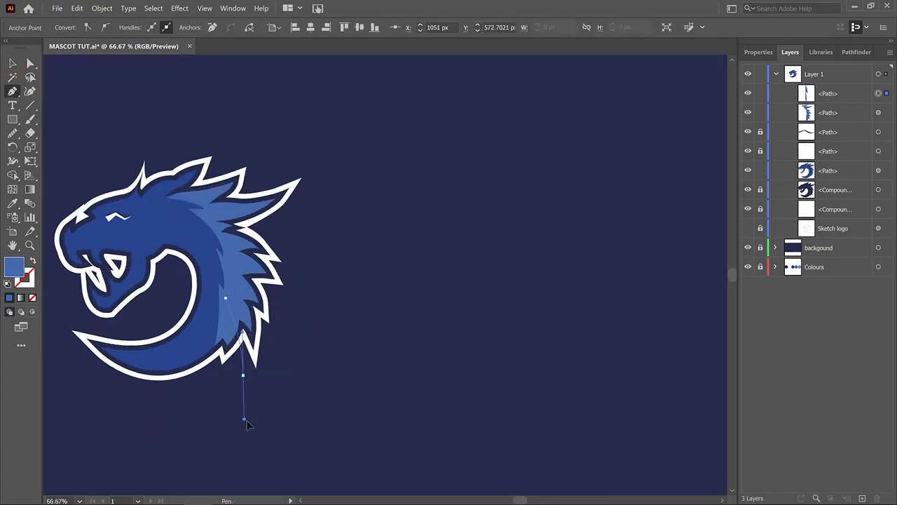
left_click(243, 374)
left_click(428, 330)
left_click(225, 241)
- Delete the triangle's regions from the mane highlight with Shape Builder
key("v")
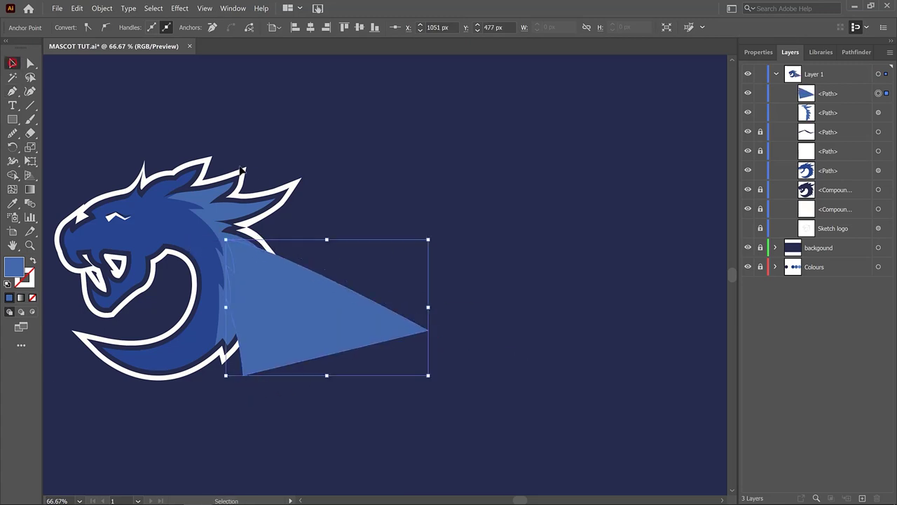
left_click(239, 213, "shift")
left_click(12, 175)
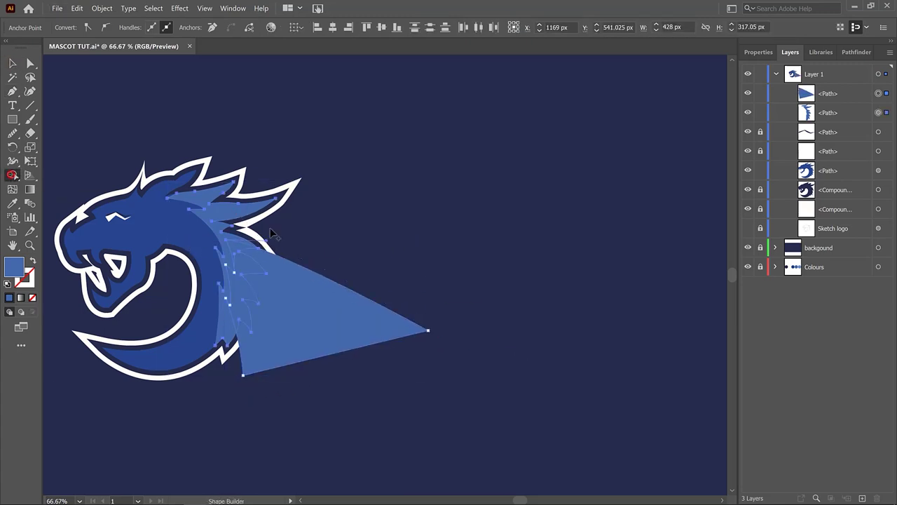
left_click(347, 307)
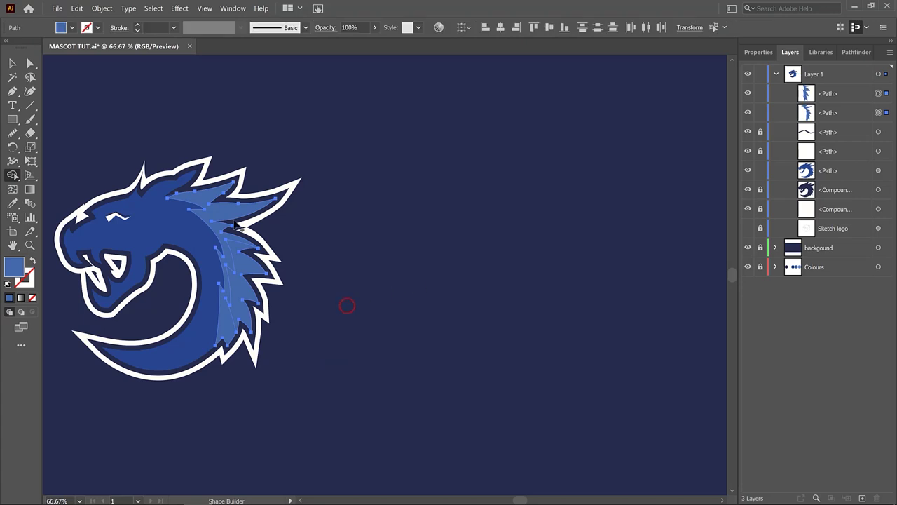
left_click(13, 64)
left_click(361, 316)
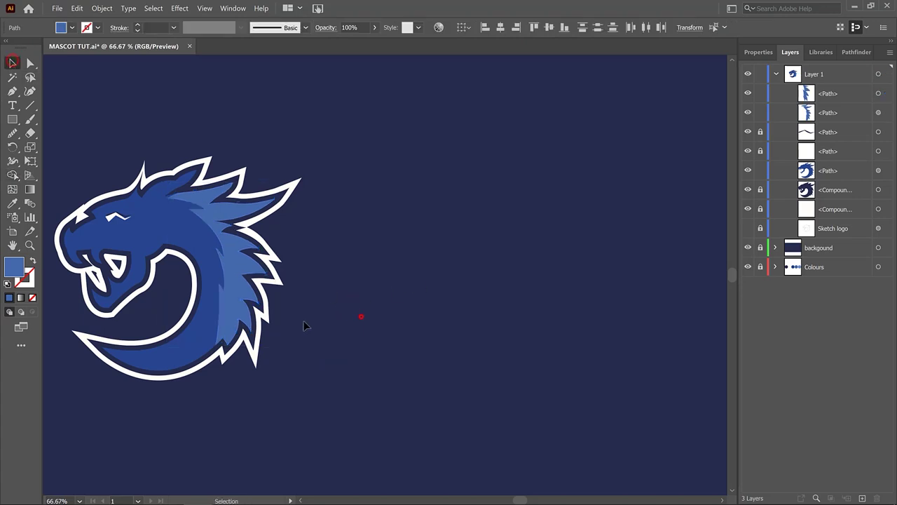
- Fill the remaining small mane piece with the light blue swatch
left_click(243, 304)
scroll(461, 293, "up", 2)
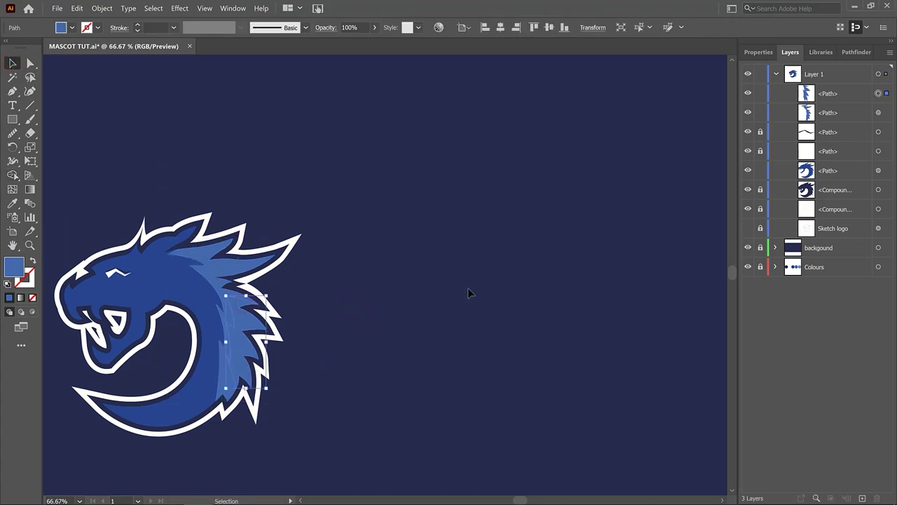
scroll(468, 288, "down", 1, "alt")
scroll(471, 284, "up", 2)
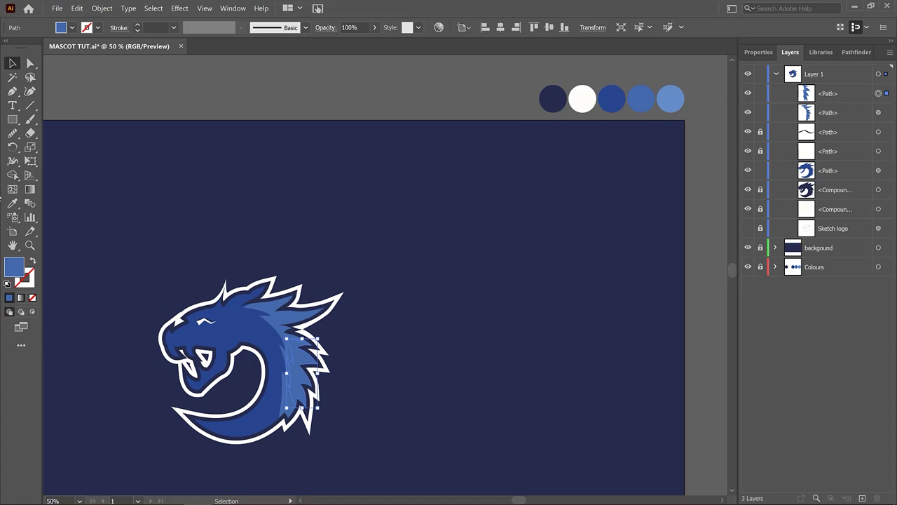
left_click(12, 203)
left_click(673, 96)
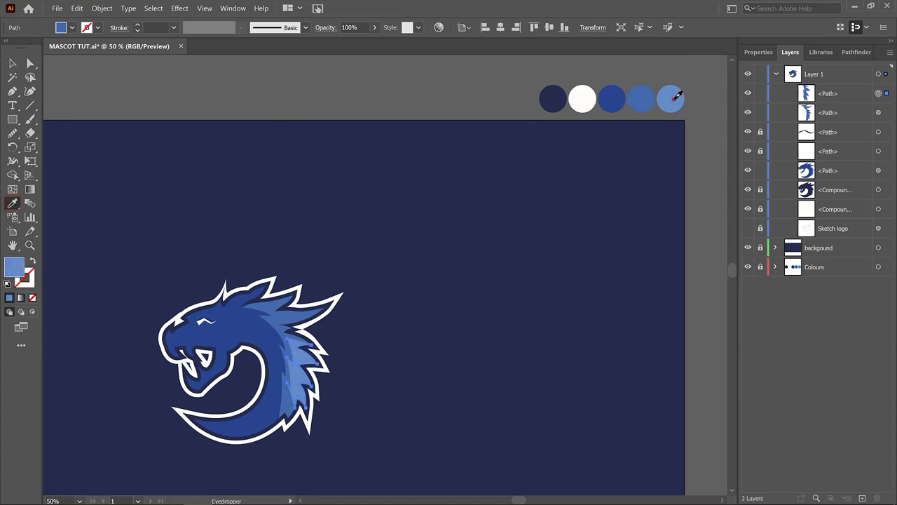
- Add the word 'DRAGON' at 72 pt to the right of the dragon head
left_click(12, 107)
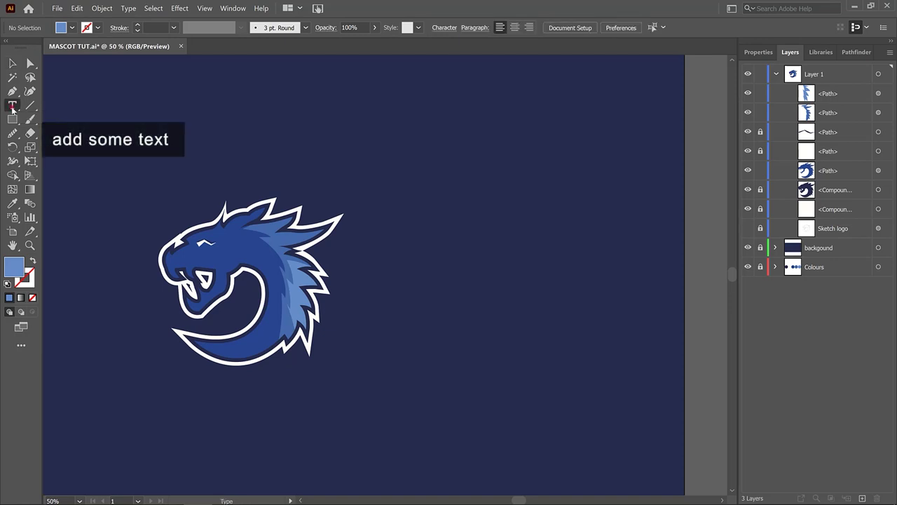
left_click(377, 297)
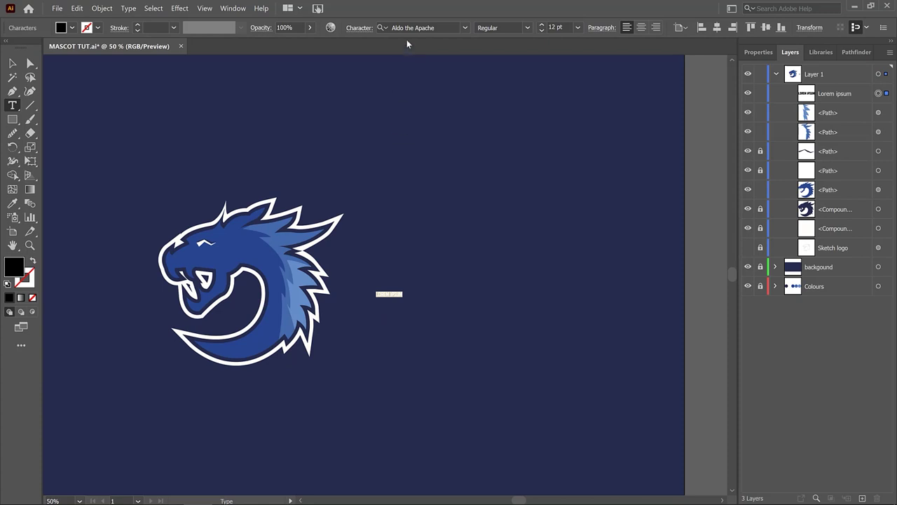
left_click(578, 27)
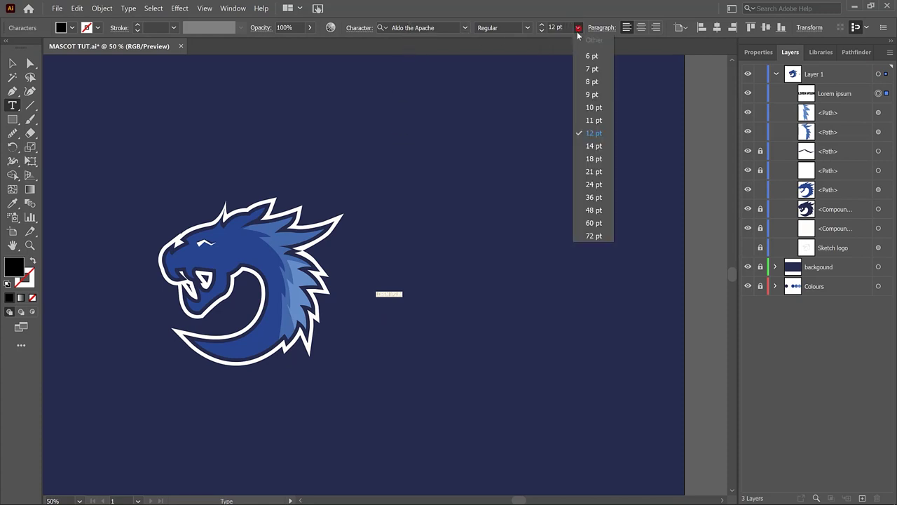
left_click(593, 236)
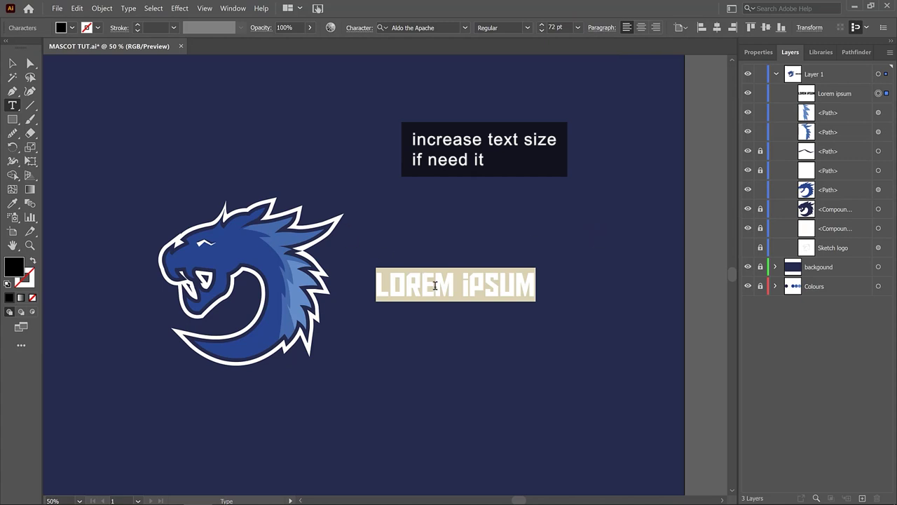
type("DRAGON")
key("Escape")
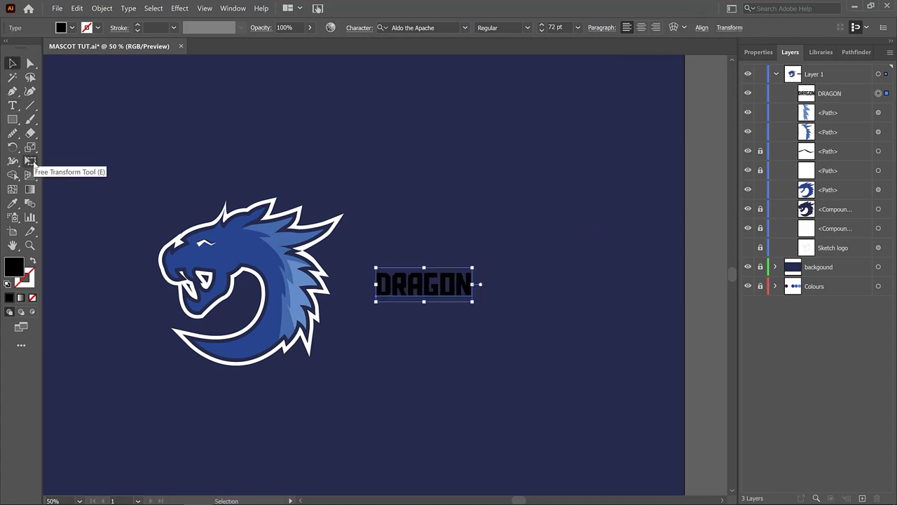
left_click(31, 162)
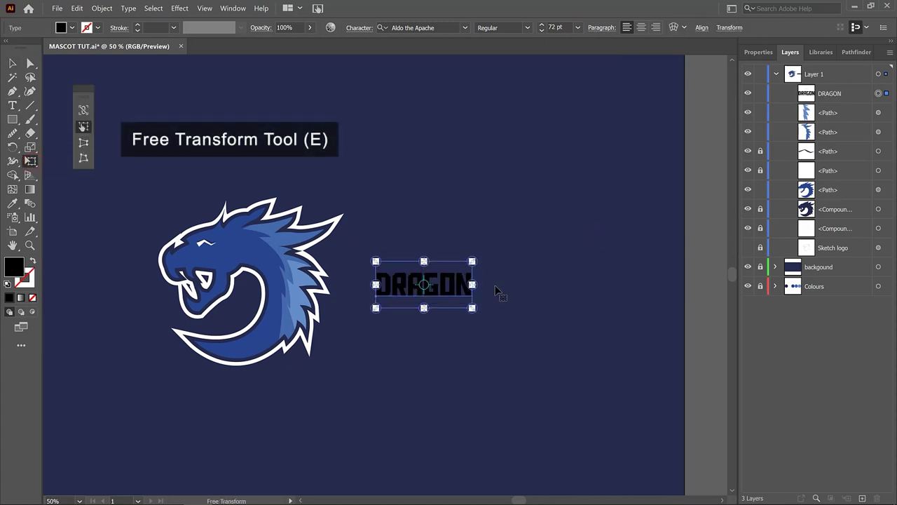
- Skew DRAGON so it rises to the right, then convert it to outlined letter shapes
left_click_drag(473, 283, 477, 258)
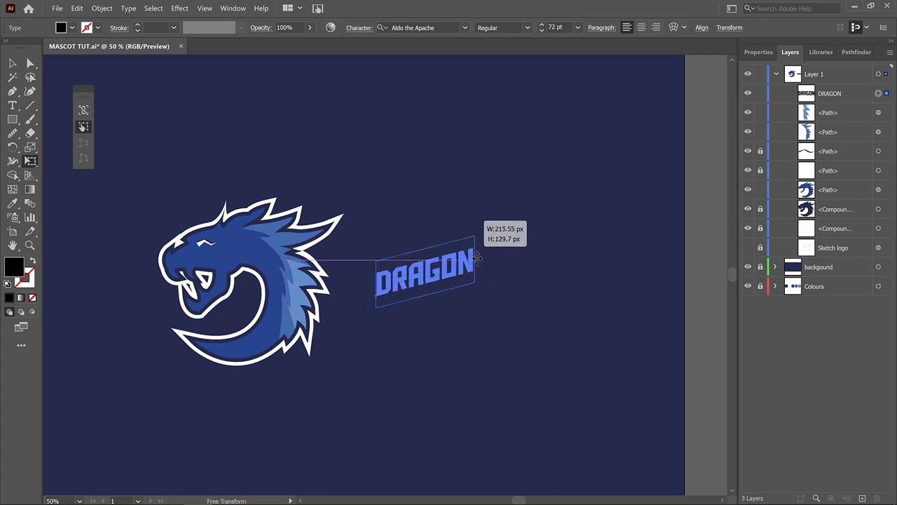
key("v")
right_click(419, 270)
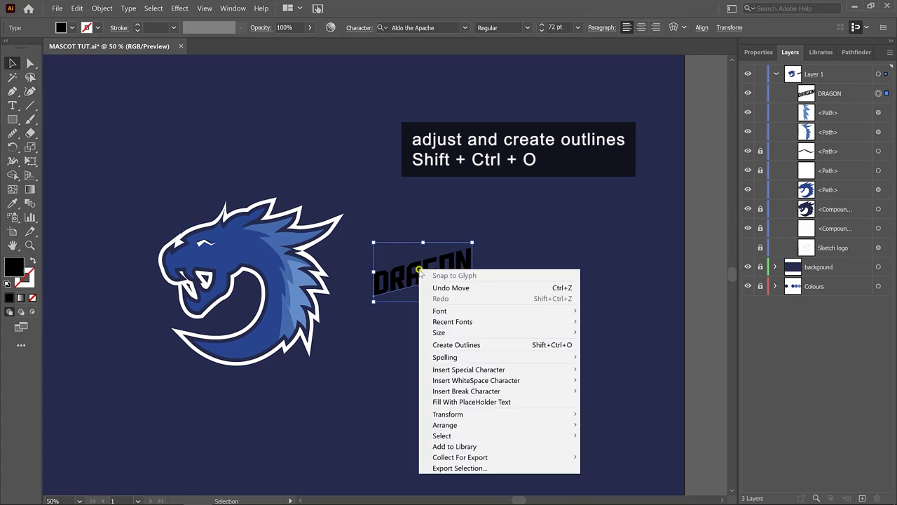
left_click(460, 344)
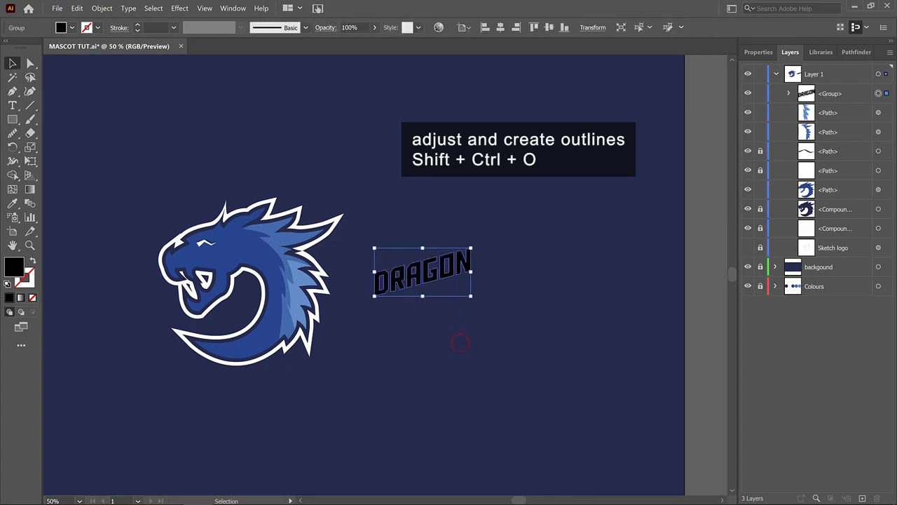
- Fill the outlined DRAGON letters with the dragon's blue
key("i")
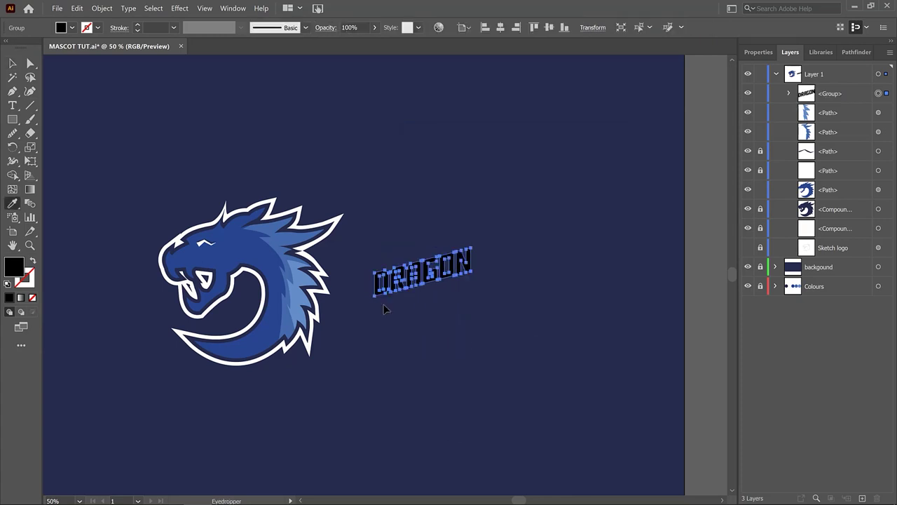
left_click(266, 330)
key("v")
- Add an 8 px offset path around DRAGON and fill it dark navy
left_click(102, 9)
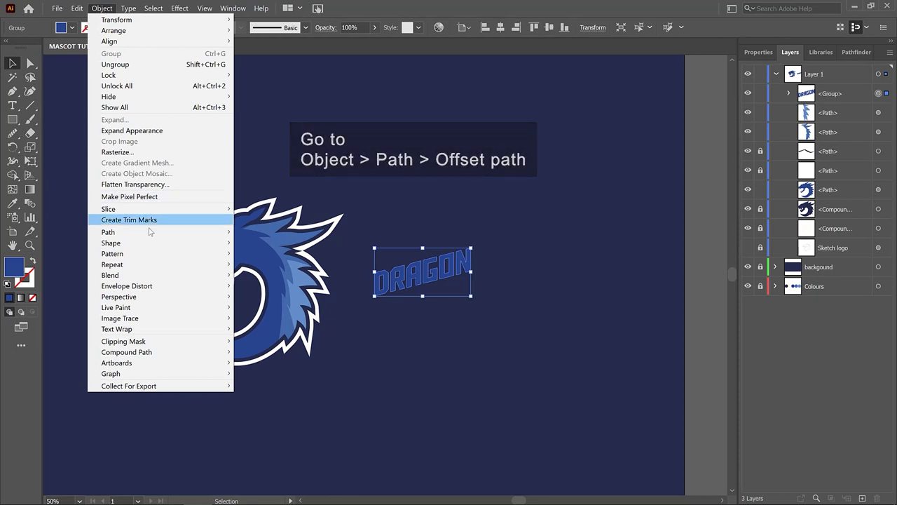
mouse_move(108, 232)
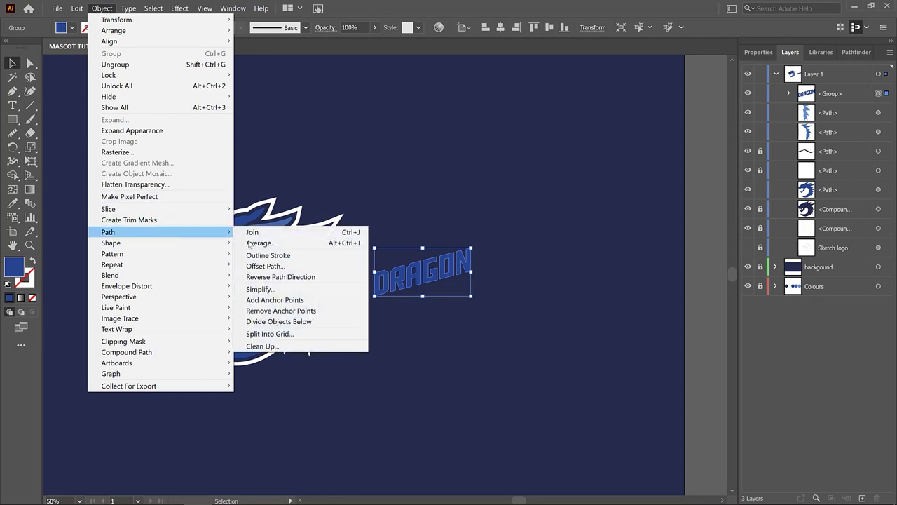
left_click(259, 266)
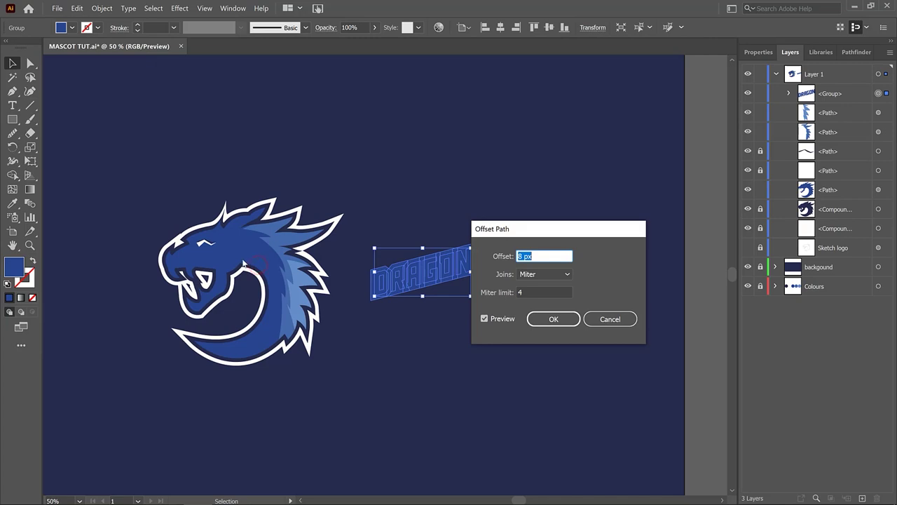
left_click(551, 320)
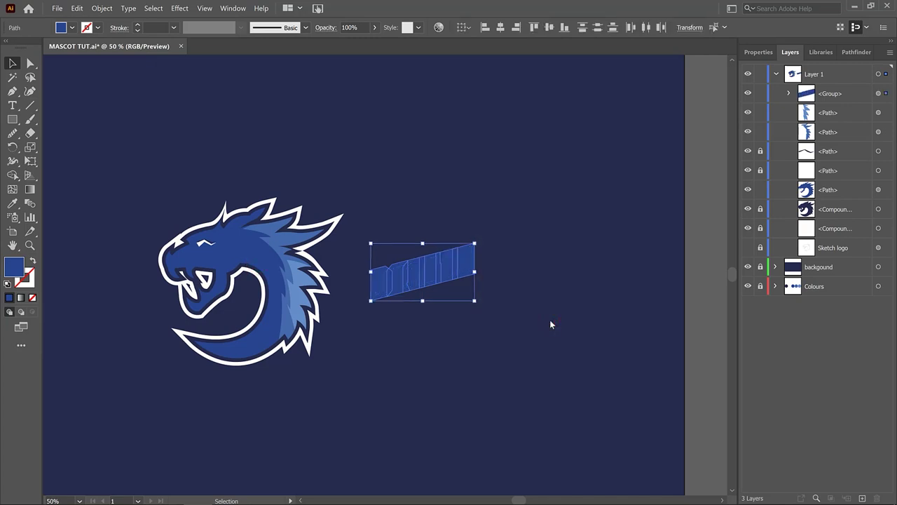
key("i")
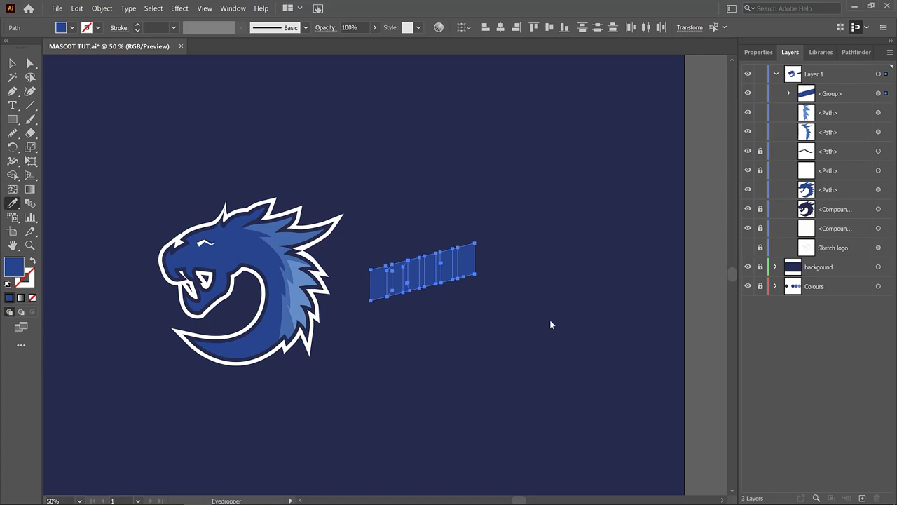
left_click(295, 321)
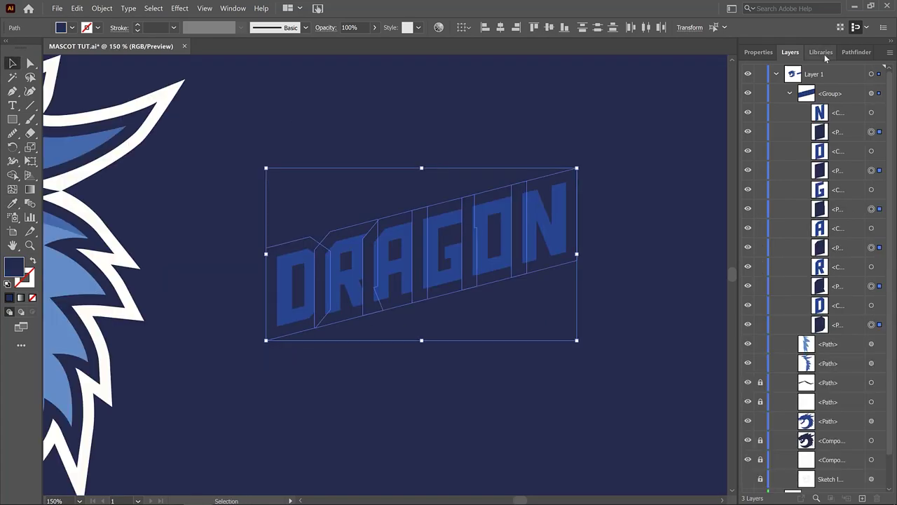
- Unite the offset pieces into one banner and move it below the DRAGON letters
left_click(856, 52)
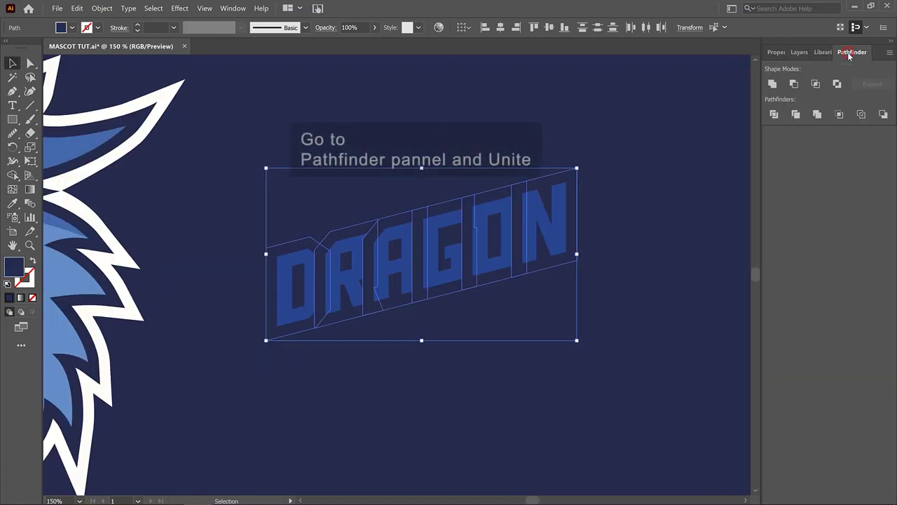
left_click(772, 84)
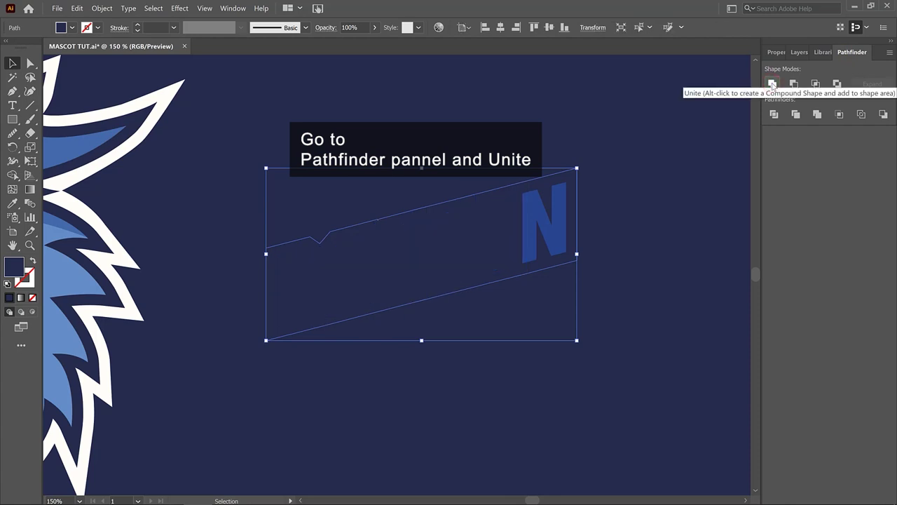
left_click(798, 52)
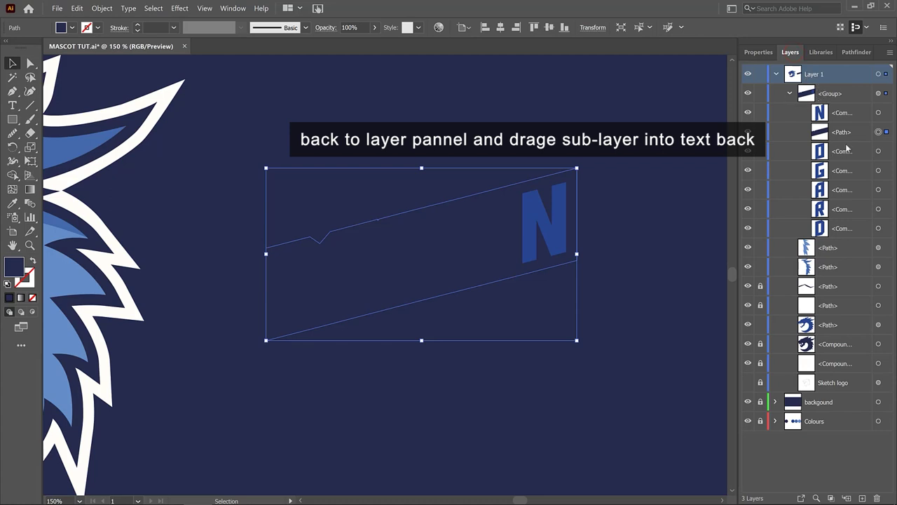
left_click_drag(841, 132, 844, 237)
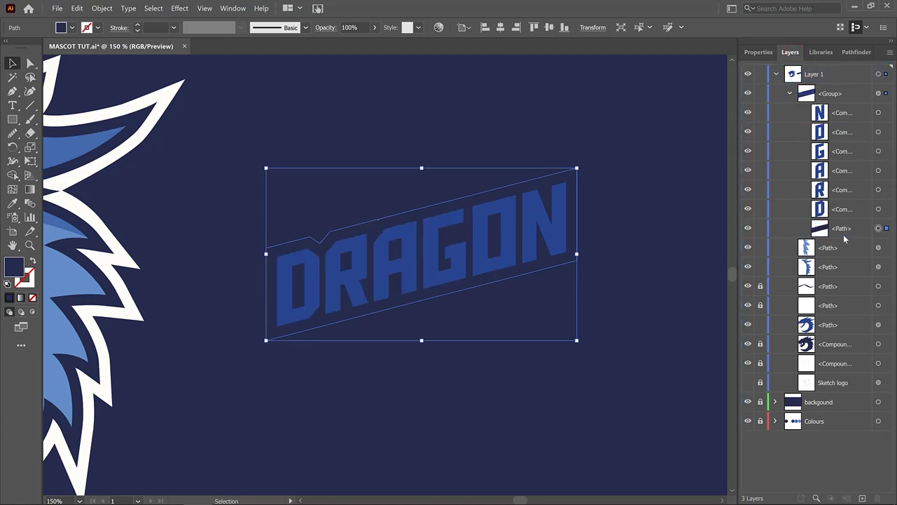
- Offset the banner path outward and fill the new frame with the outline's white
left_click(106, 10)
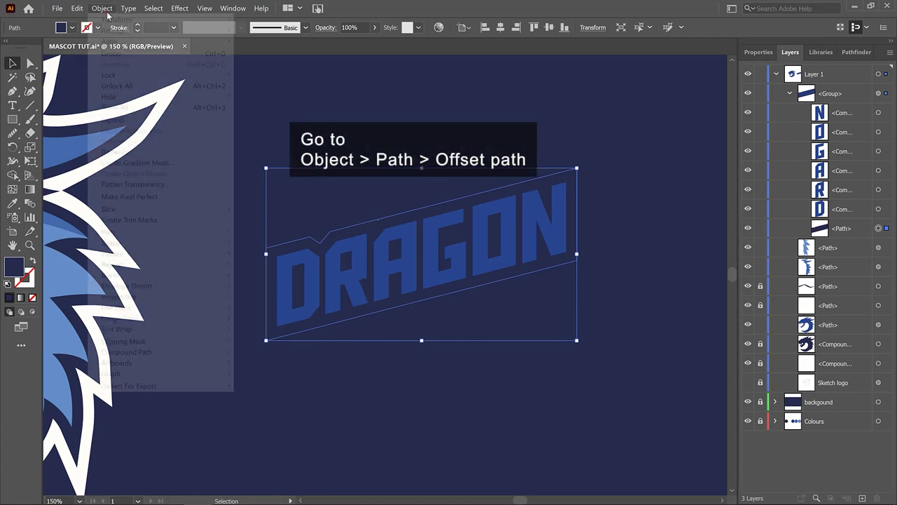
mouse_move(161, 232)
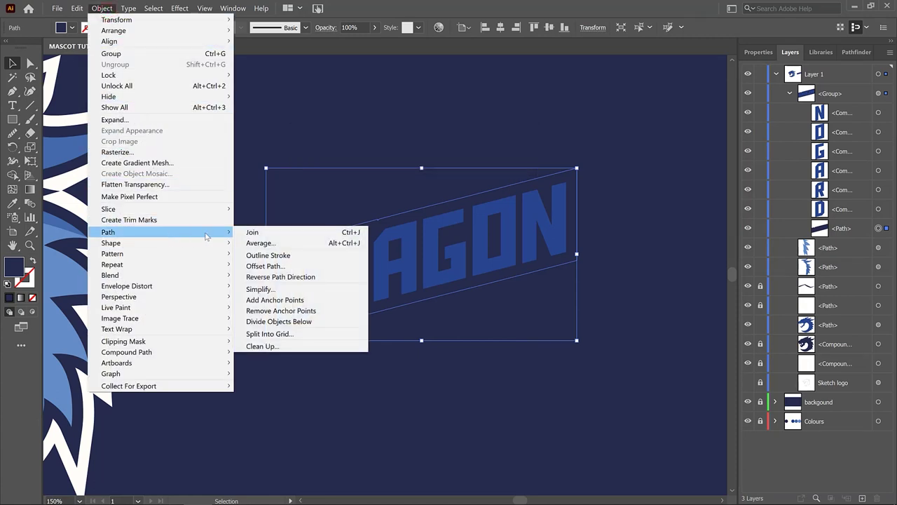
left_click(284, 268)
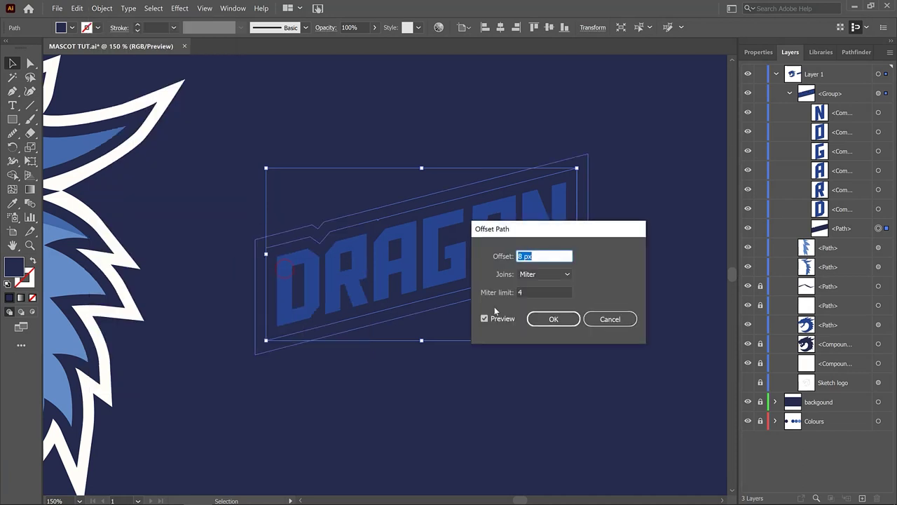
left_click(537, 320)
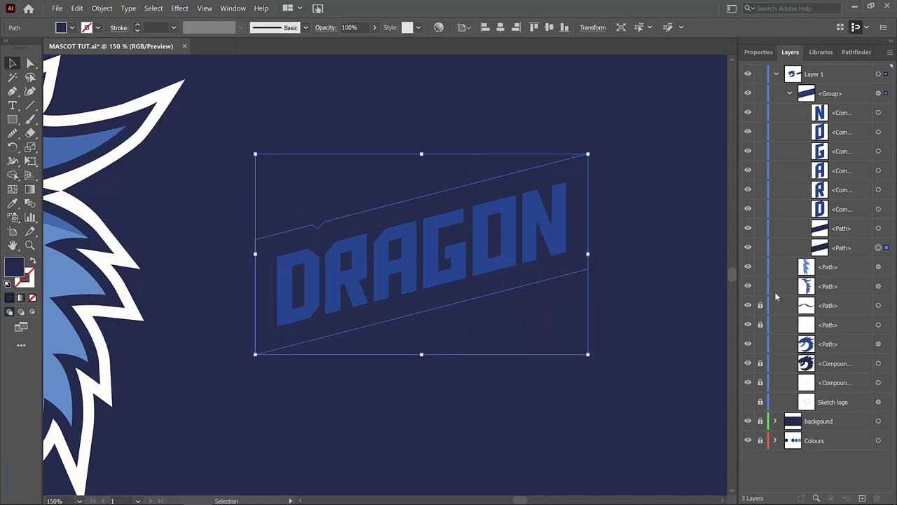
key("i")
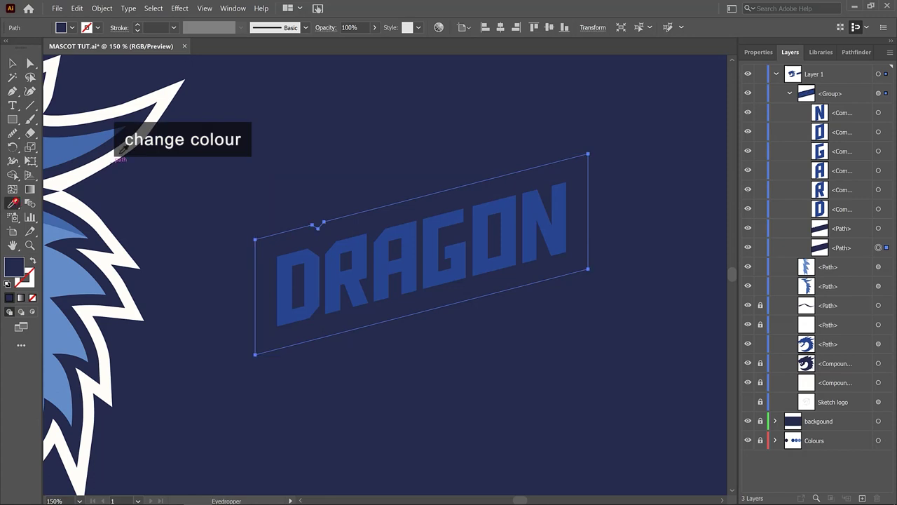
left_click(160, 105)
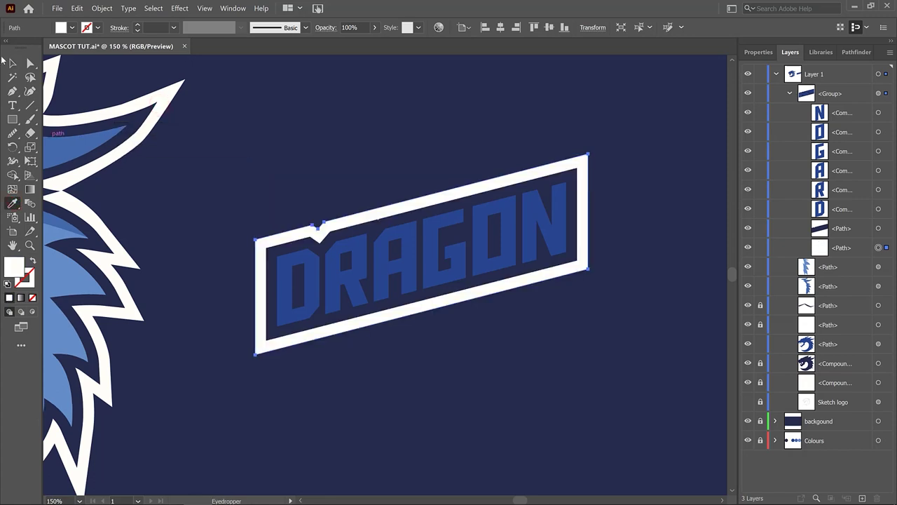
key("v")
key("ctrl+minus")
key("ctrl+minus")
left_click(470, 300)
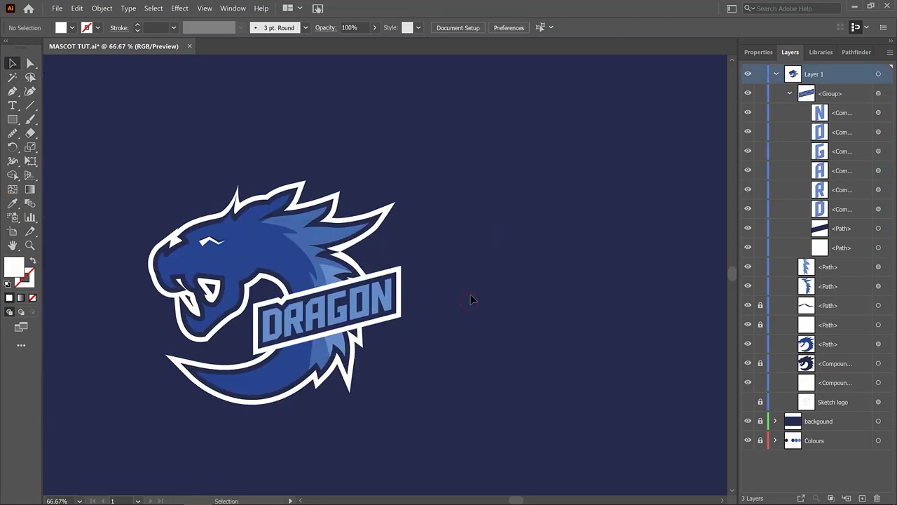
- Unite the banner's white border and the dragon's white outline into one shape
left_click(393, 308)
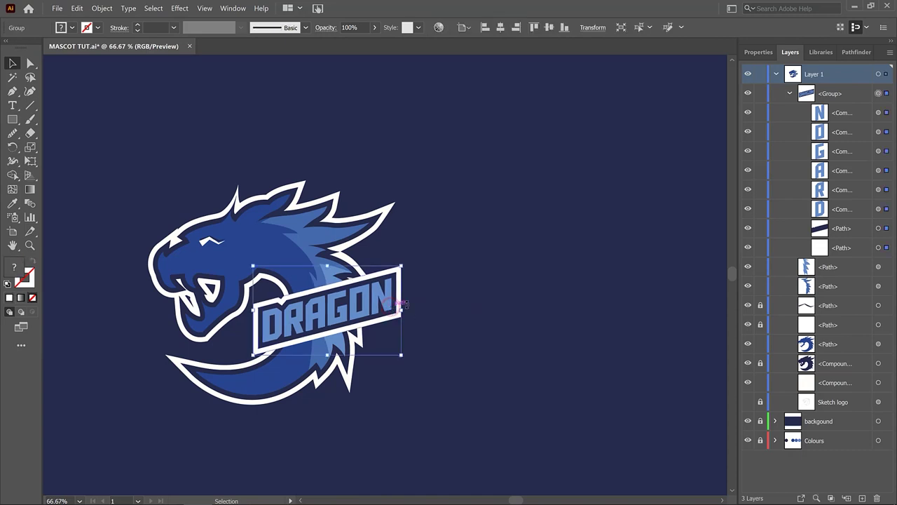
left_click(421, 297)
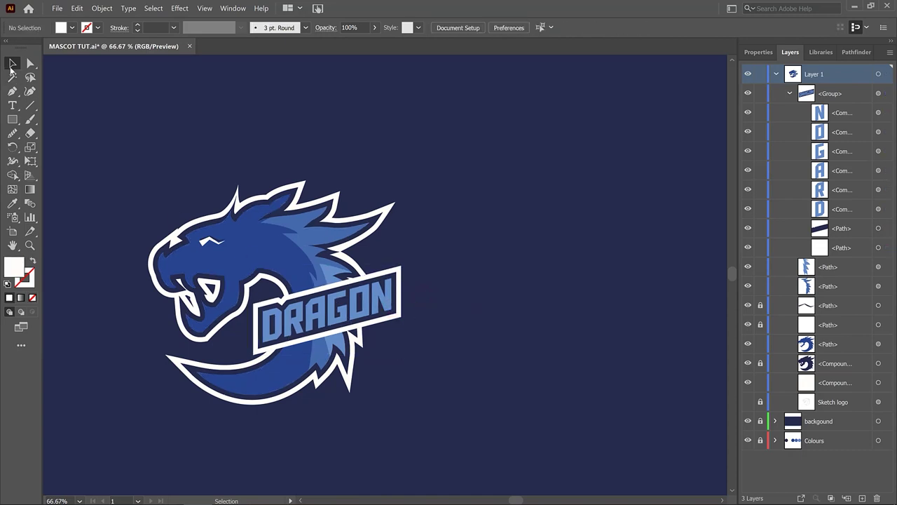
left_click(29, 64)
left_click(402, 287)
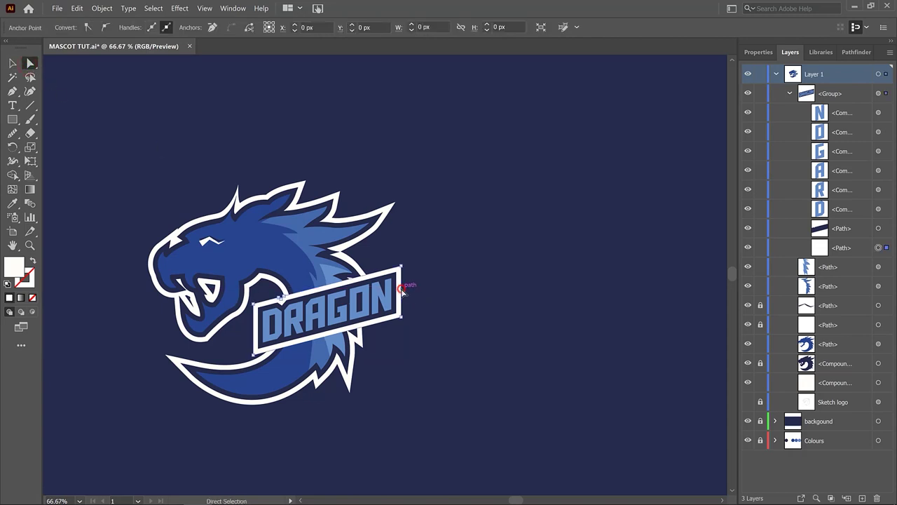
left_click(389, 213, "shift")
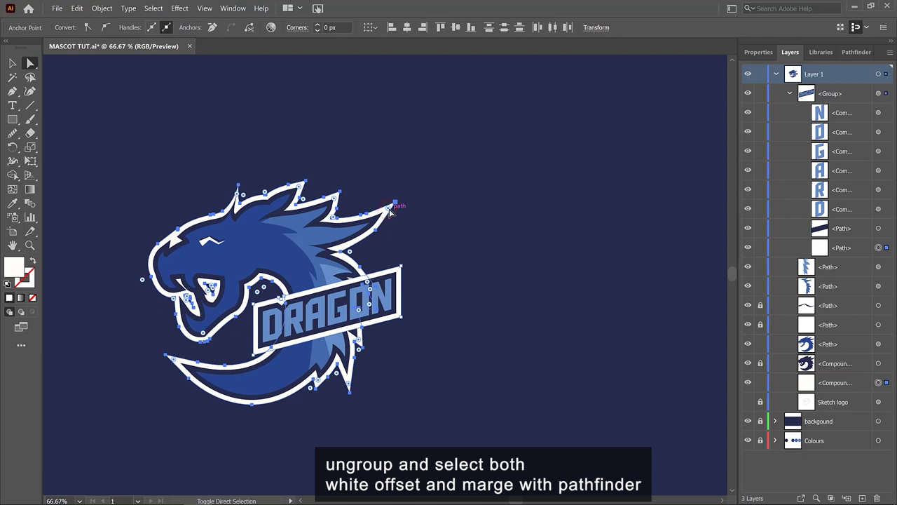
left_click(854, 52)
left_click(772, 84)
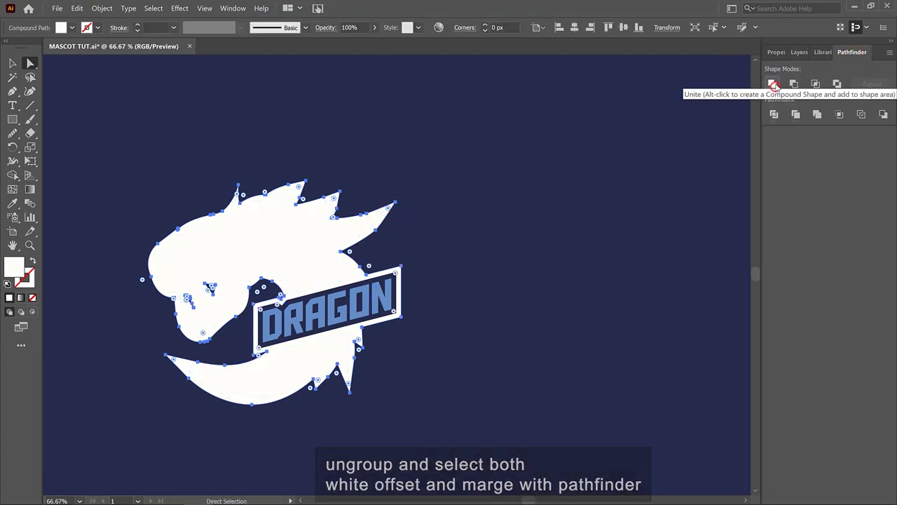
- Move the merged white shape below the dragon artwork in the Layers panel
left_click(799, 53)
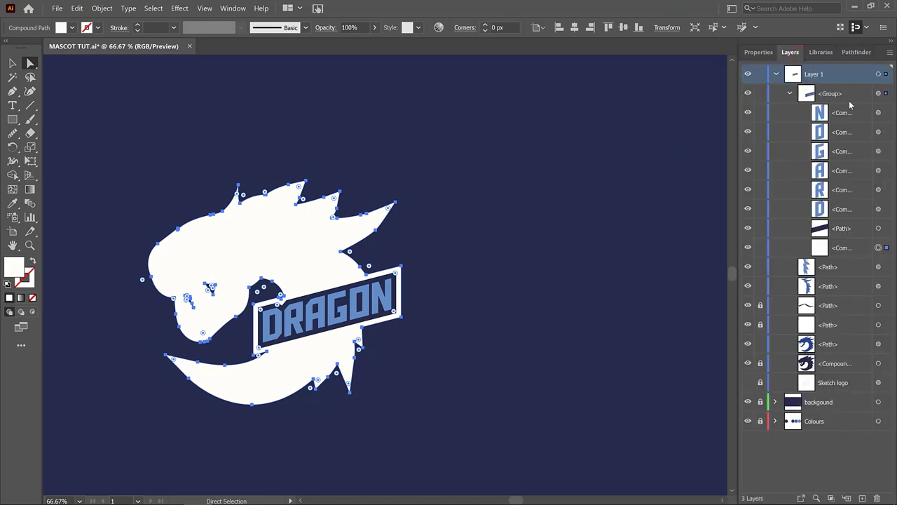
left_click_drag(848, 95, 860, 186)
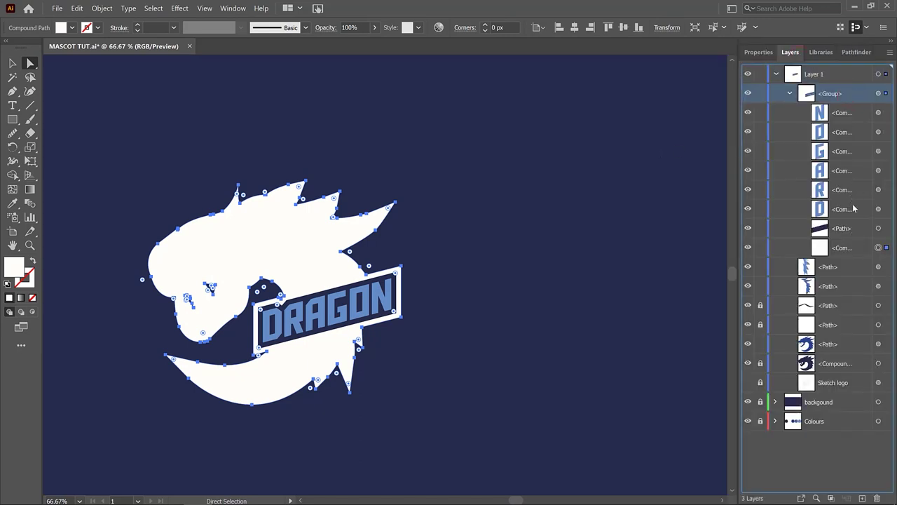
left_click_drag(848, 249, 840, 379)
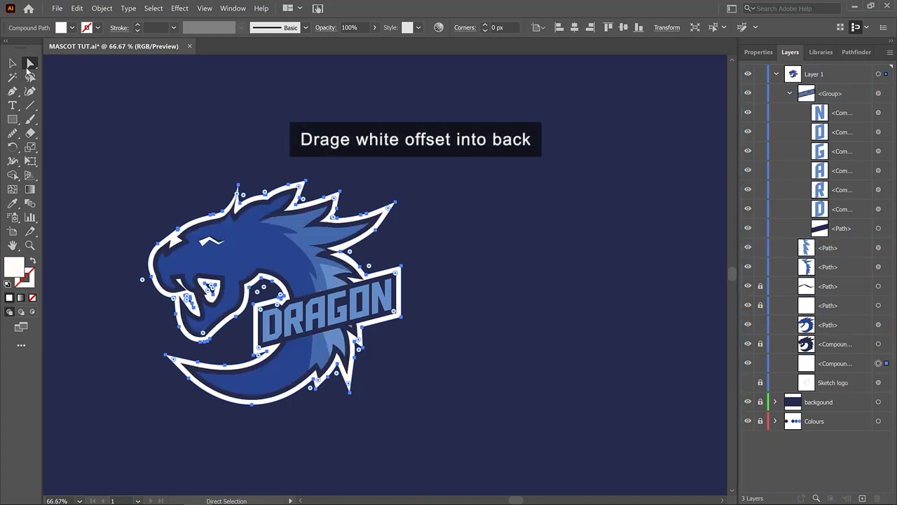
left_click(12, 63)
left_click(481, 243)
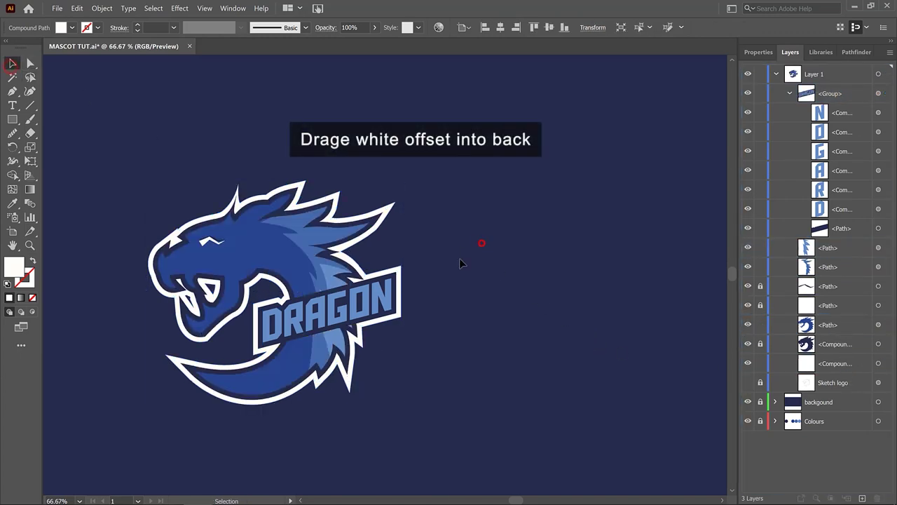
- Ungroup DRAGON and give the letters G, O and N a darker blue fill
right_click(377, 295)
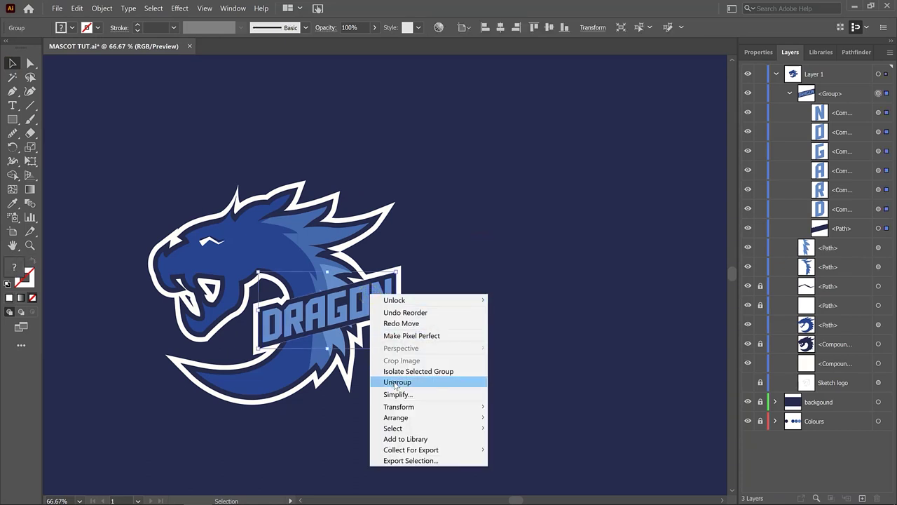
left_click(395, 382)
left_click(499, 340)
left_click(360, 313)
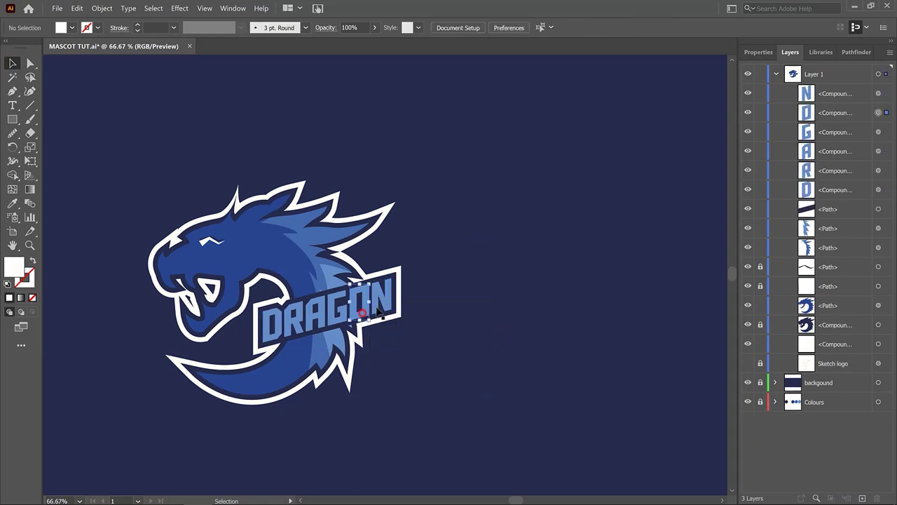
left_click(385, 303, "shift")
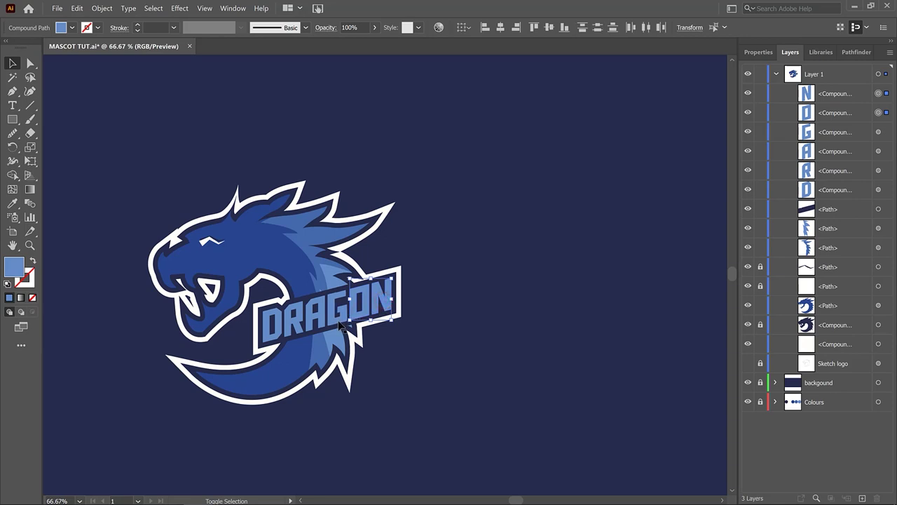
left_click(339, 324, "shift")
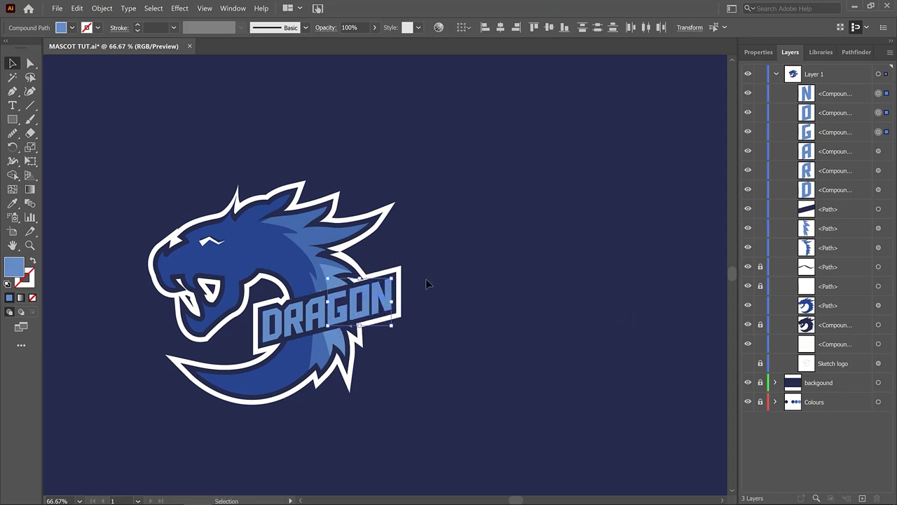
left_click(520, 229)
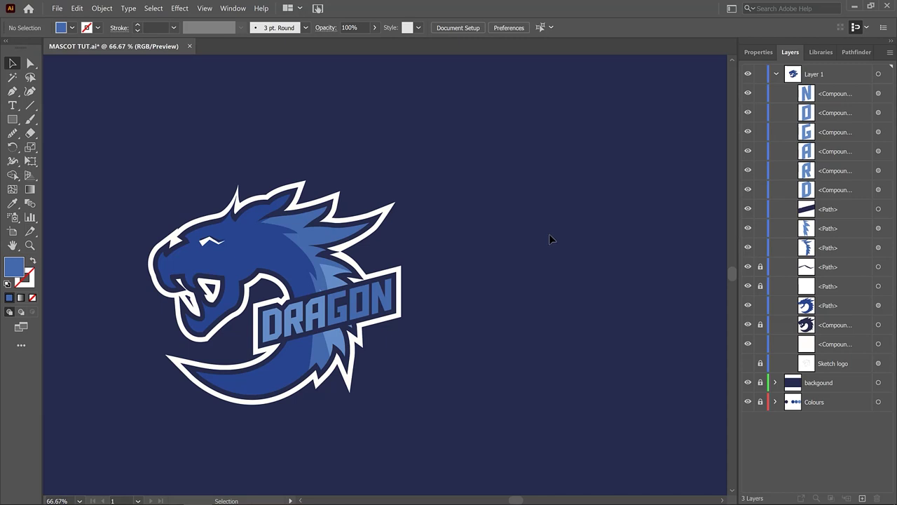
left_click_drag(102, 128, 167, 174)
left_click(304, 184)
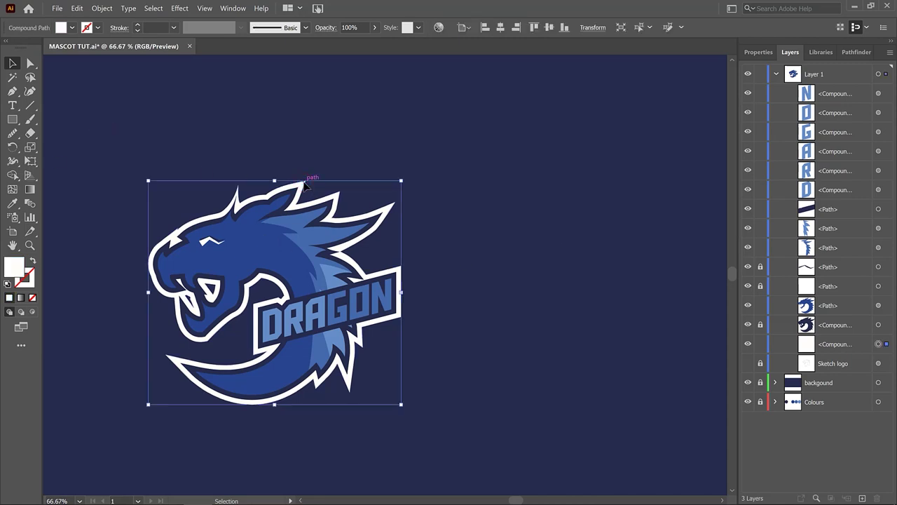
- Apply a black drop shadow (7 px offset, 5 px blur) to the white outline
left_click(179, 8)
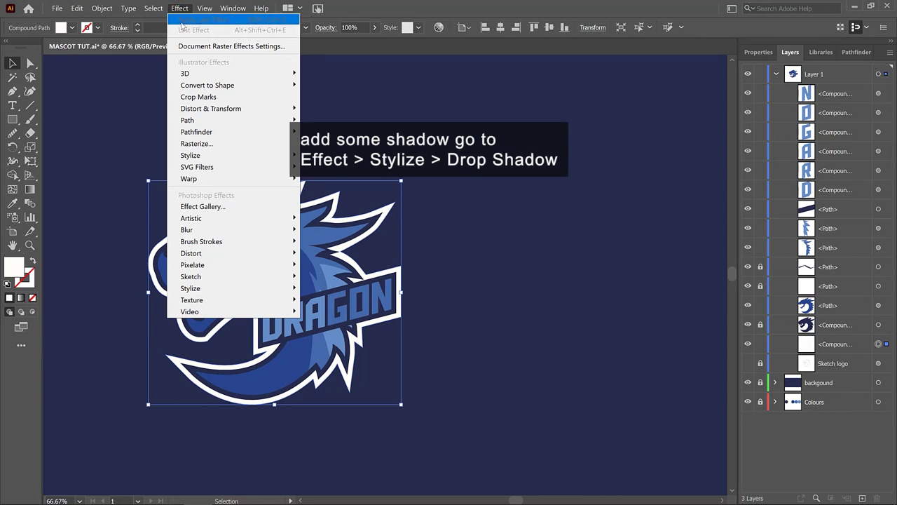
left_click(329, 155)
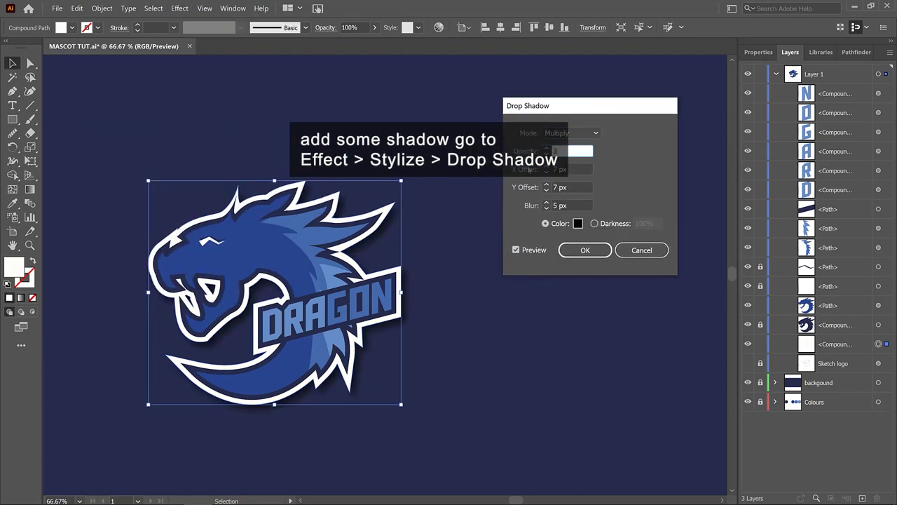
key("Return")
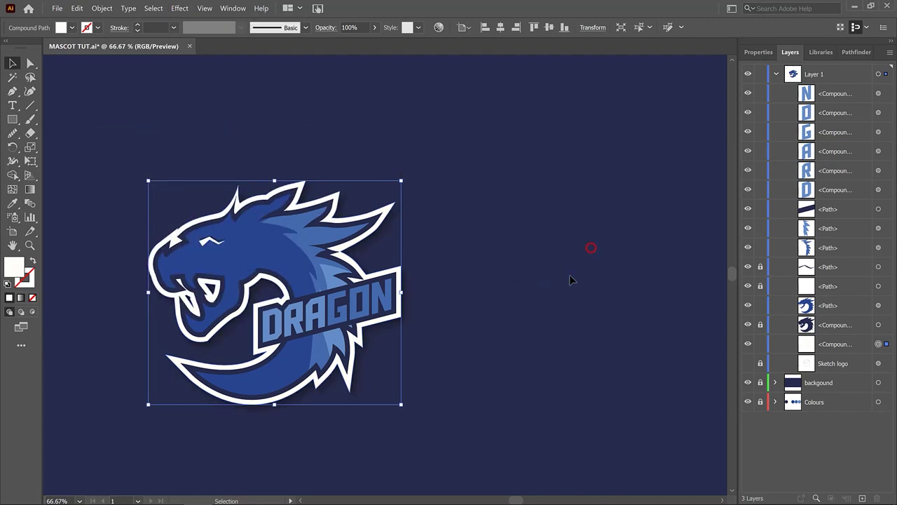
left_click(570, 278)
scroll(587, 277, "down", 1)
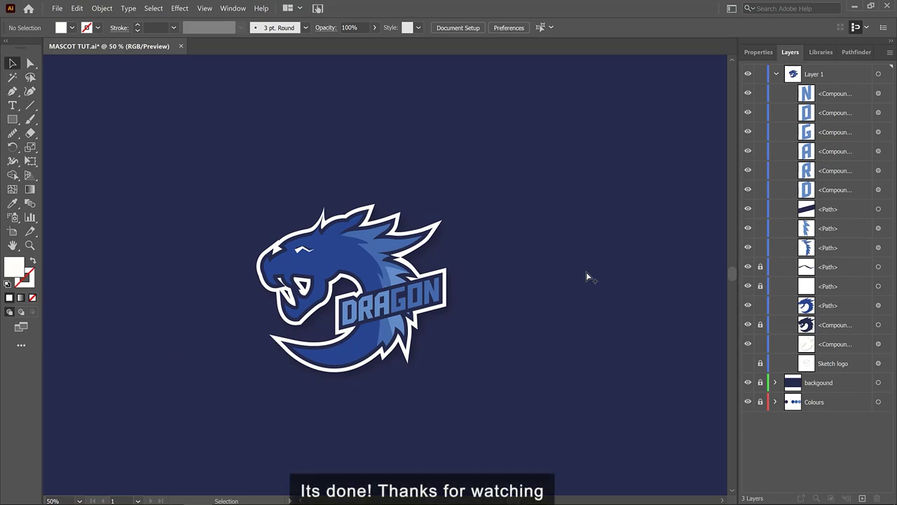